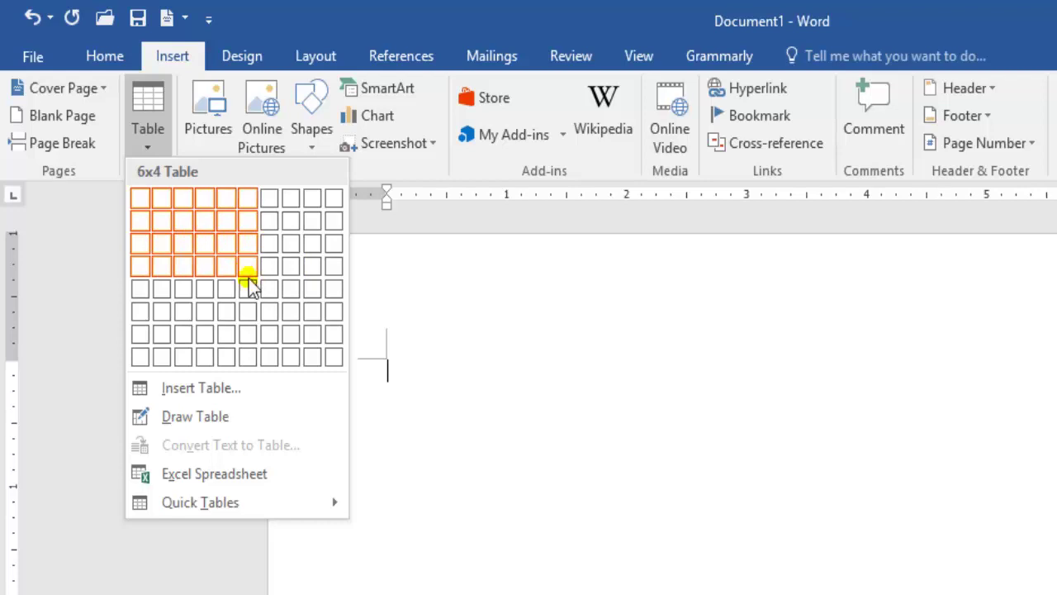
Insert an empty 6x4 table from the Table grid and add a blank line below it.
left_click(250, 281)
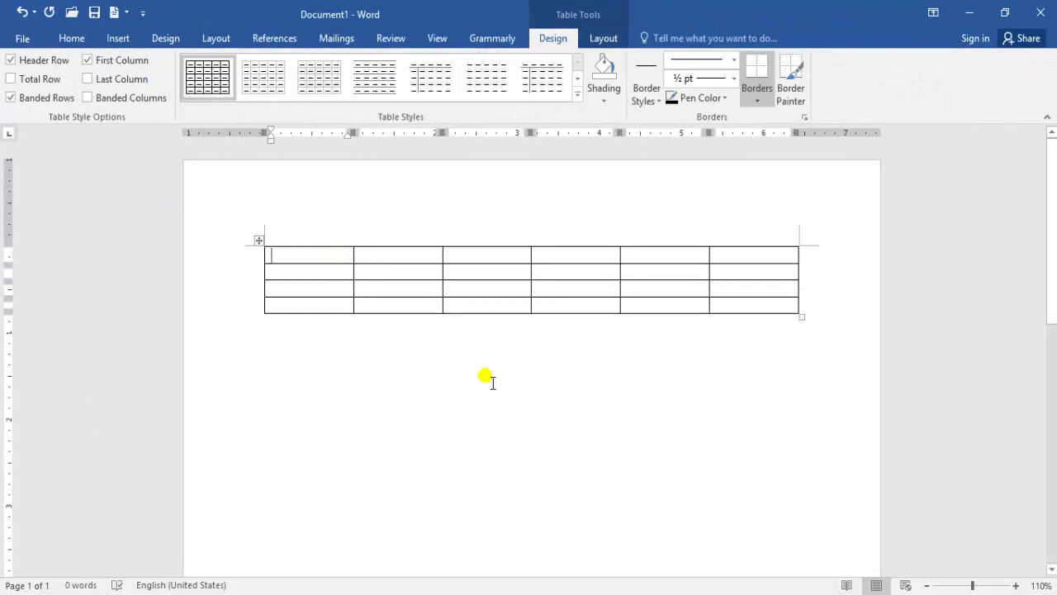
left_click(345, 354)
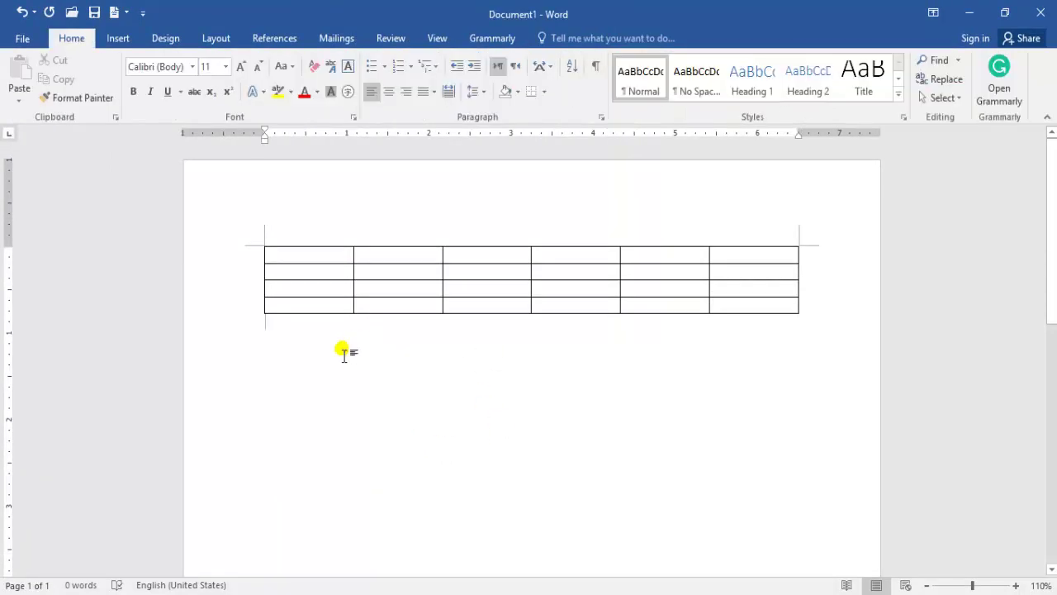
key("Return")
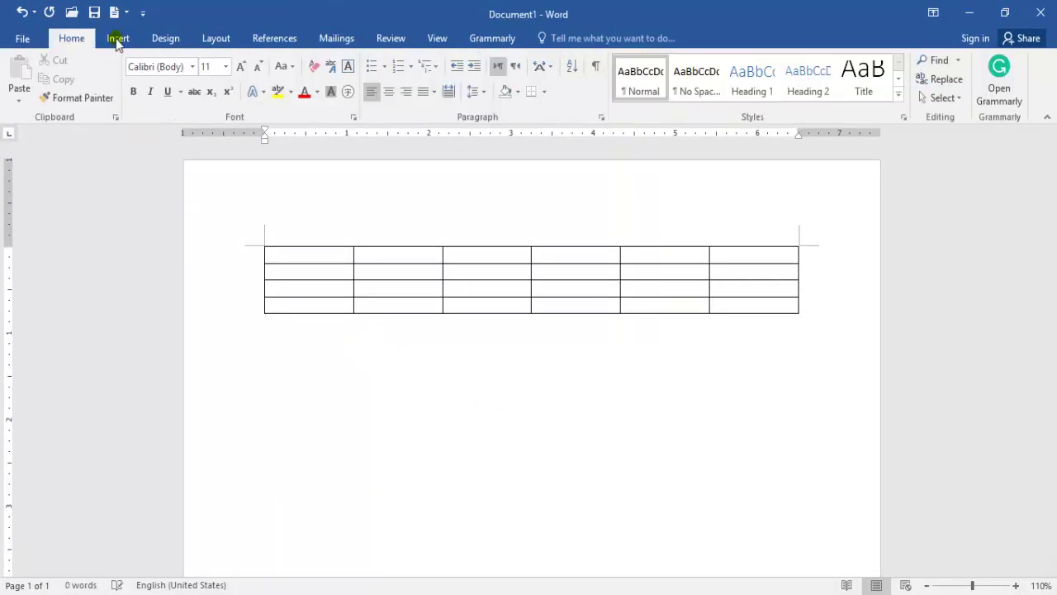
left_click(118, 39)
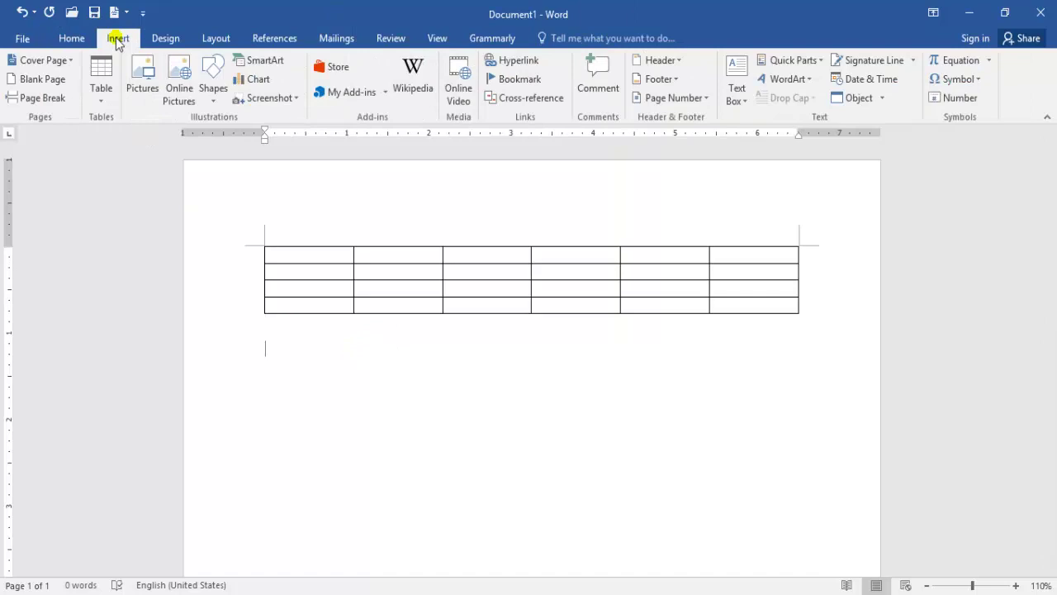
left_click(101, 101)
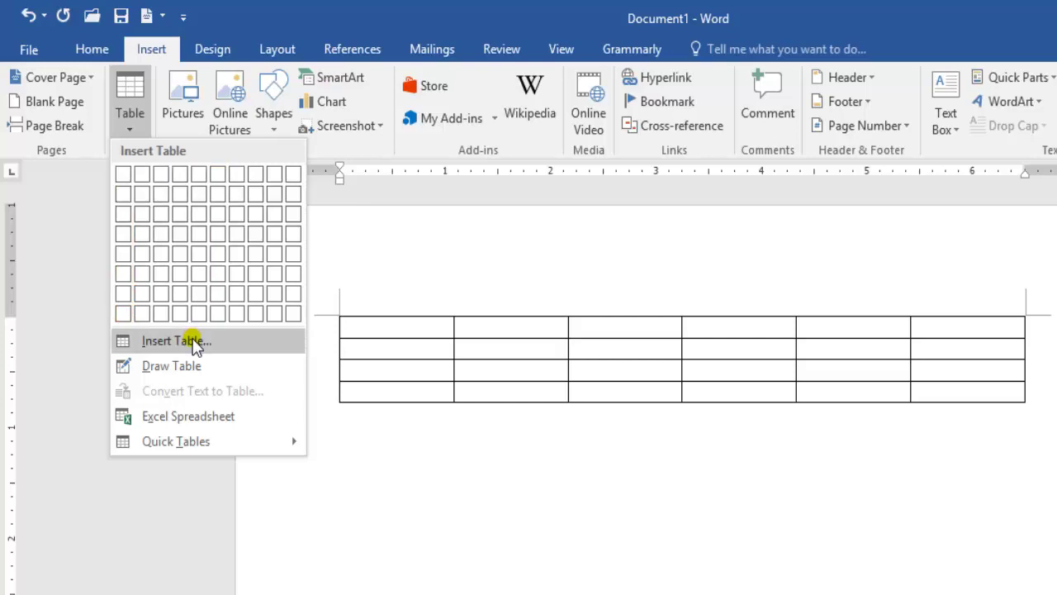
Insert a 12-column, 4-row table through the Insert Table dialog.
left_click(195, 342)
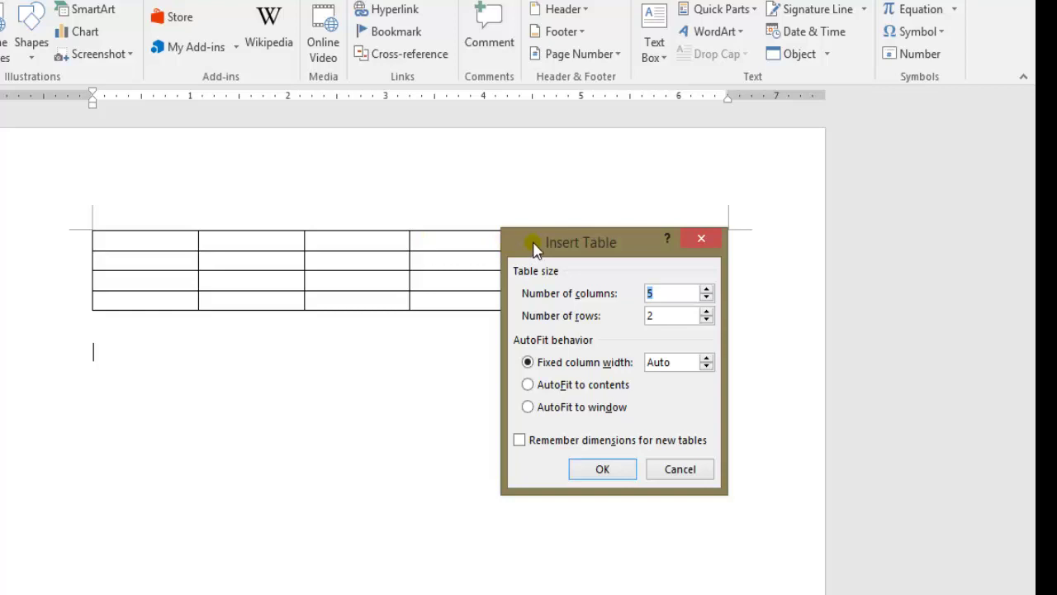
left_click_drag(533, 247, 529, 169)
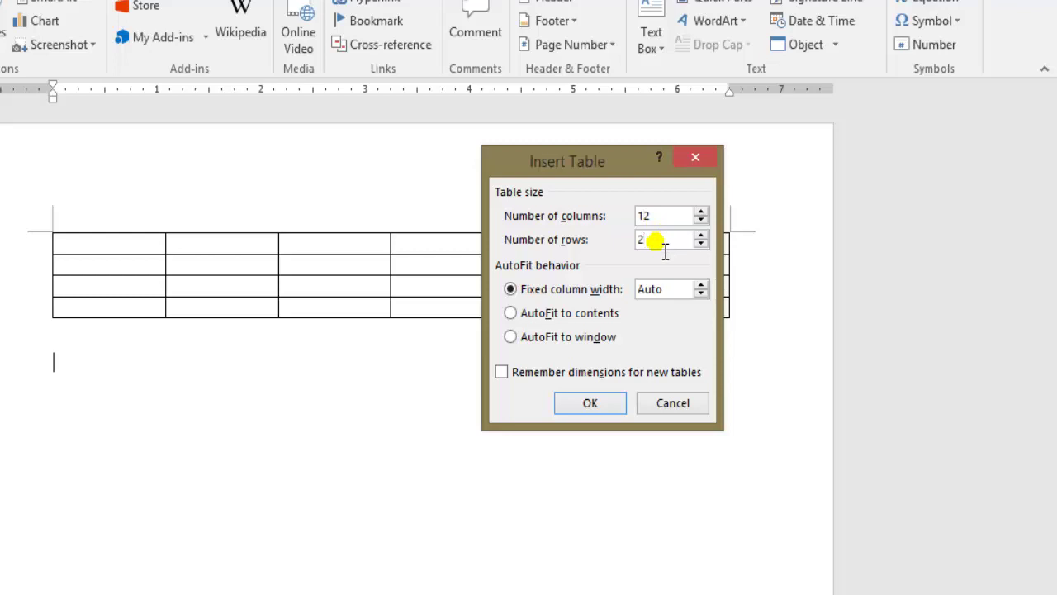
key("BackSpace")
type("4")
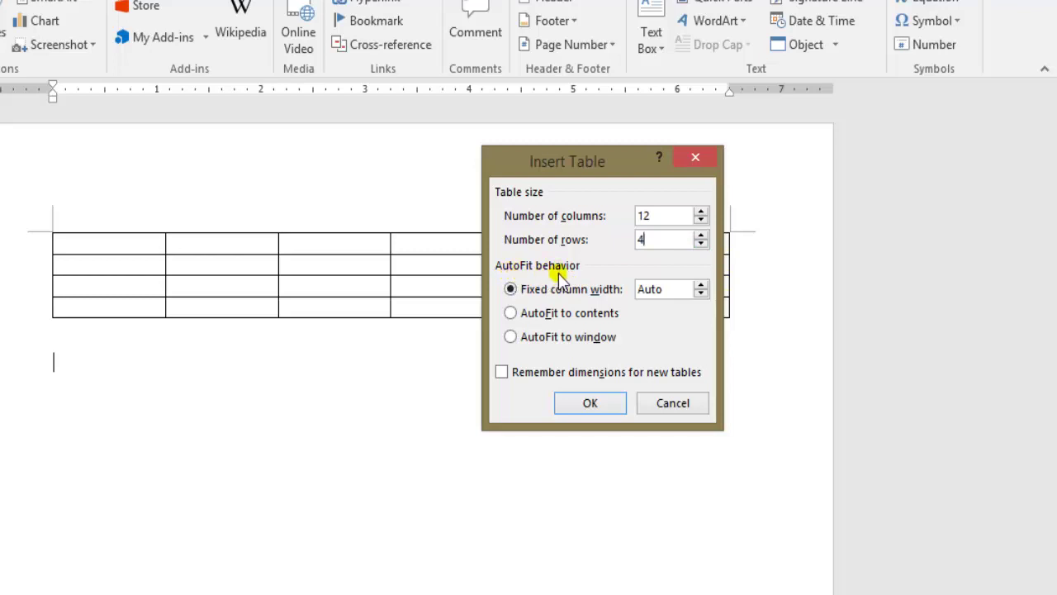
left_click_drag(594, 172, 597, 208)
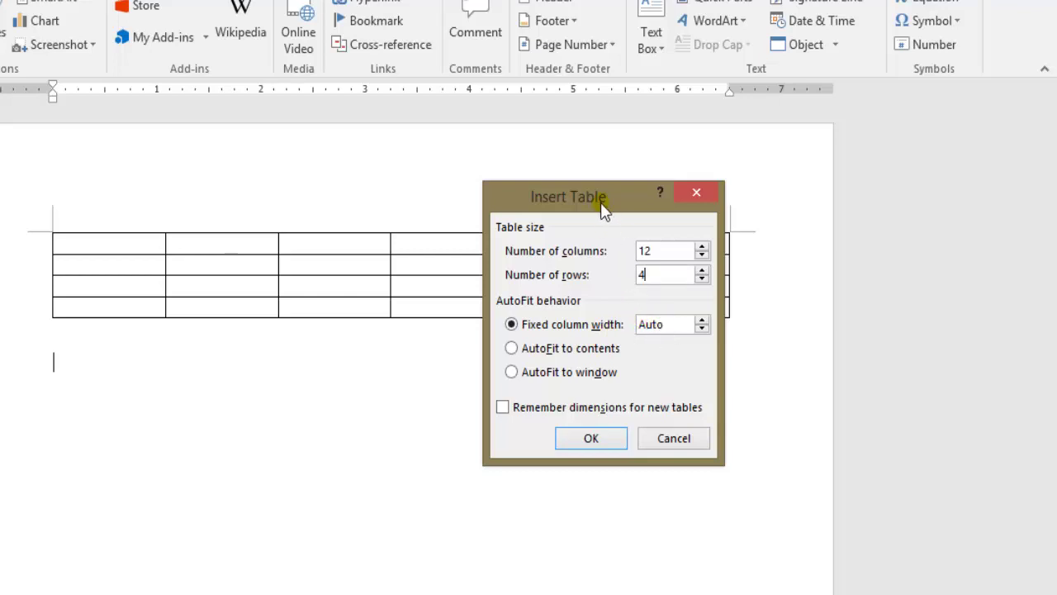
left_click_drag(603, 208, 576, 400)
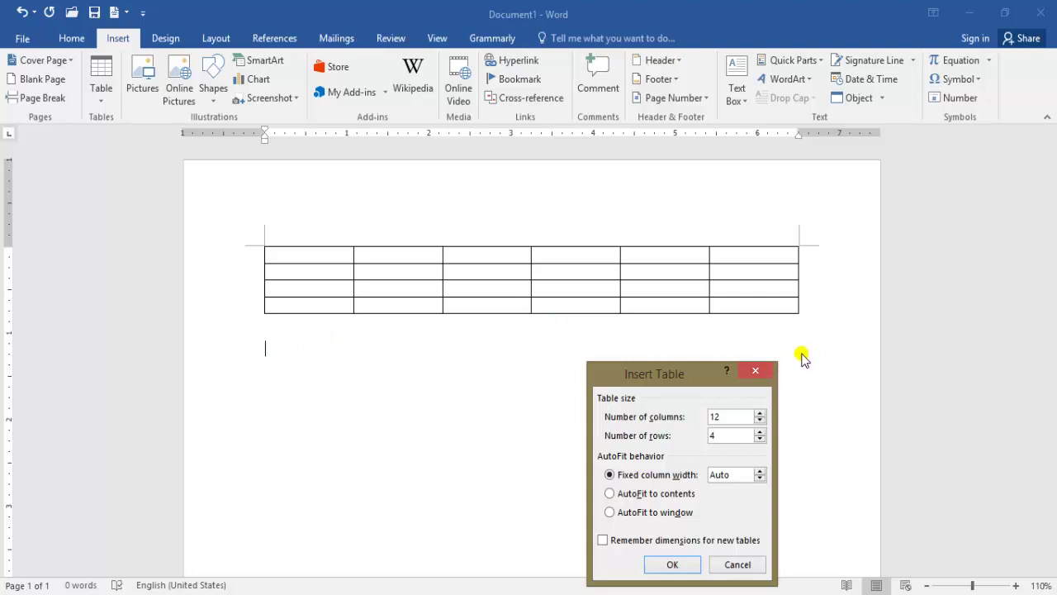
left_click(677, 565)
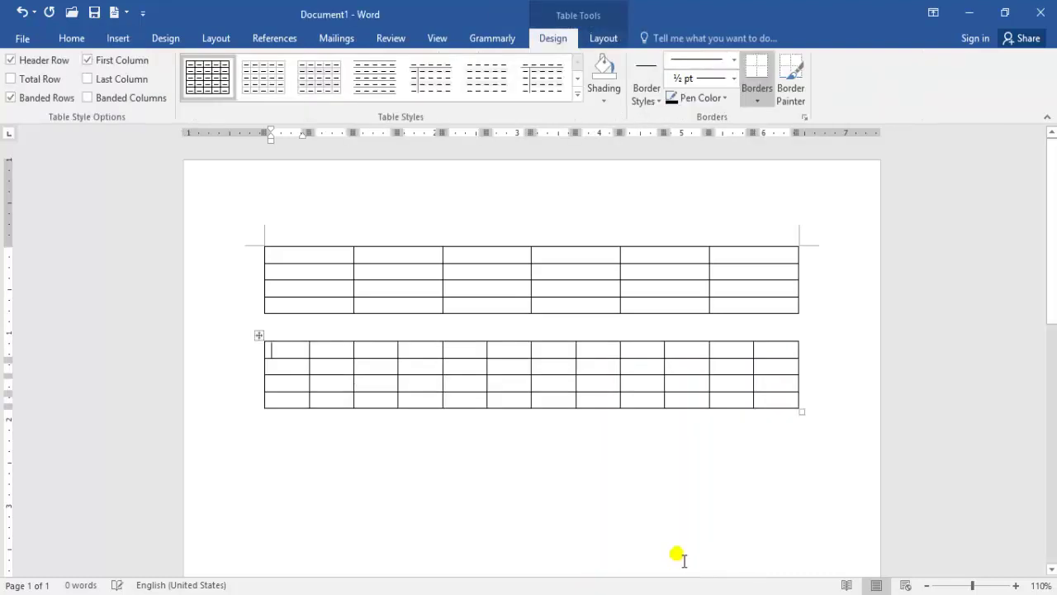
Add an empty line below the second table.
mouse_move(275, 399)
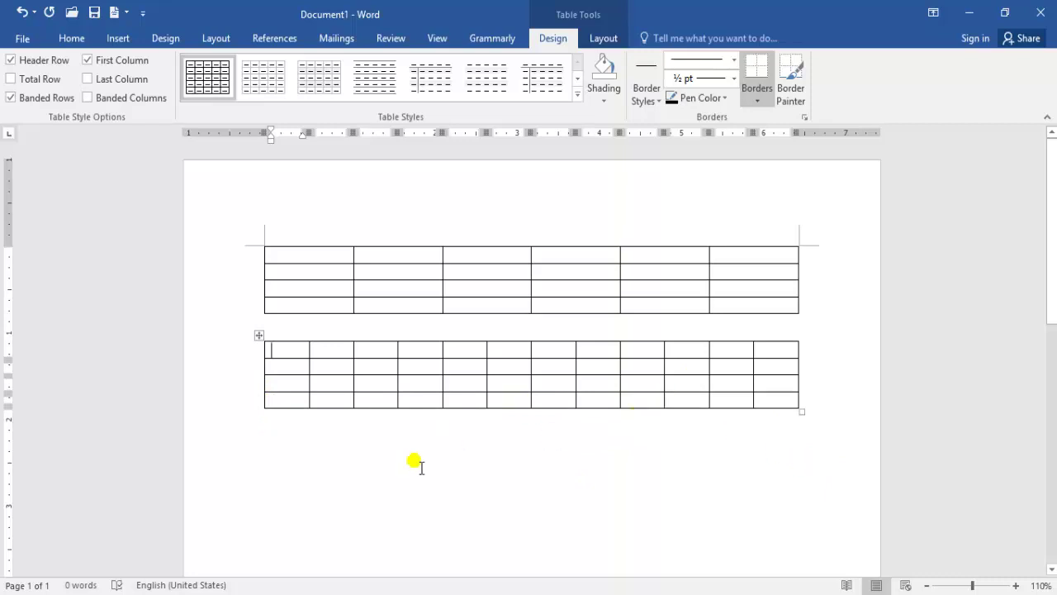
left_click(267, 465)
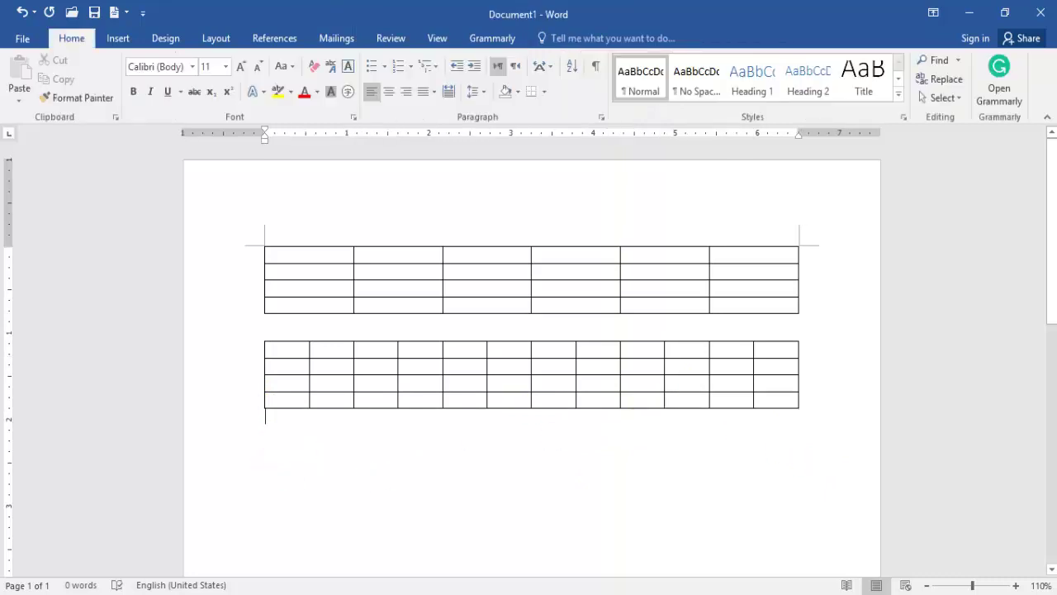
key("Return")
Insert a 5x2 table with a 0.25-inch fixed column width.
left_click(118, 38)
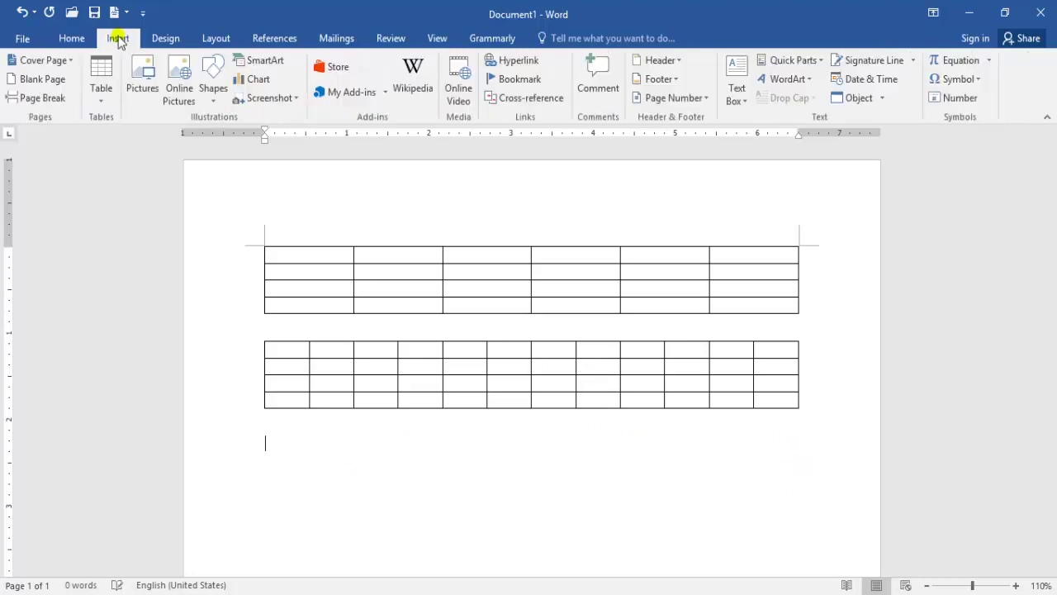
left_click(101, 104)
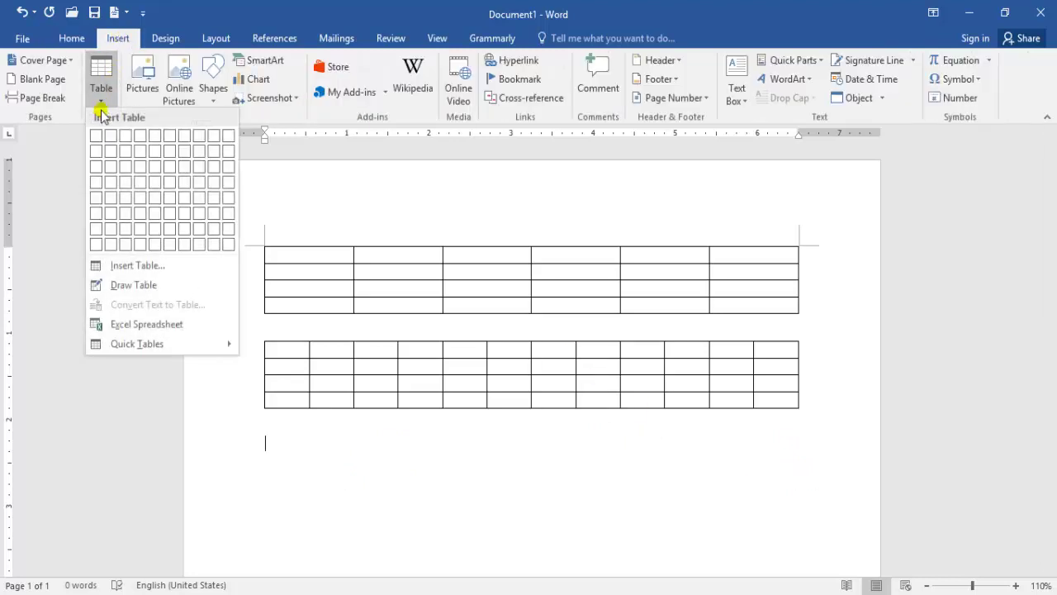
left_click(135, 266)
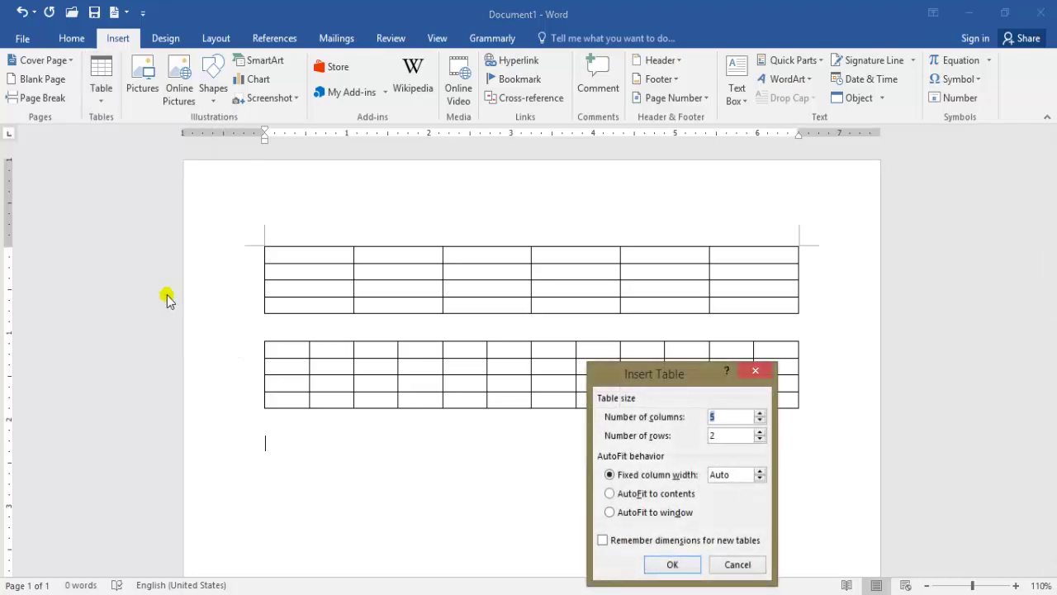
left_click_drag(657, 376, 669, 271)
left_click(736, 332)
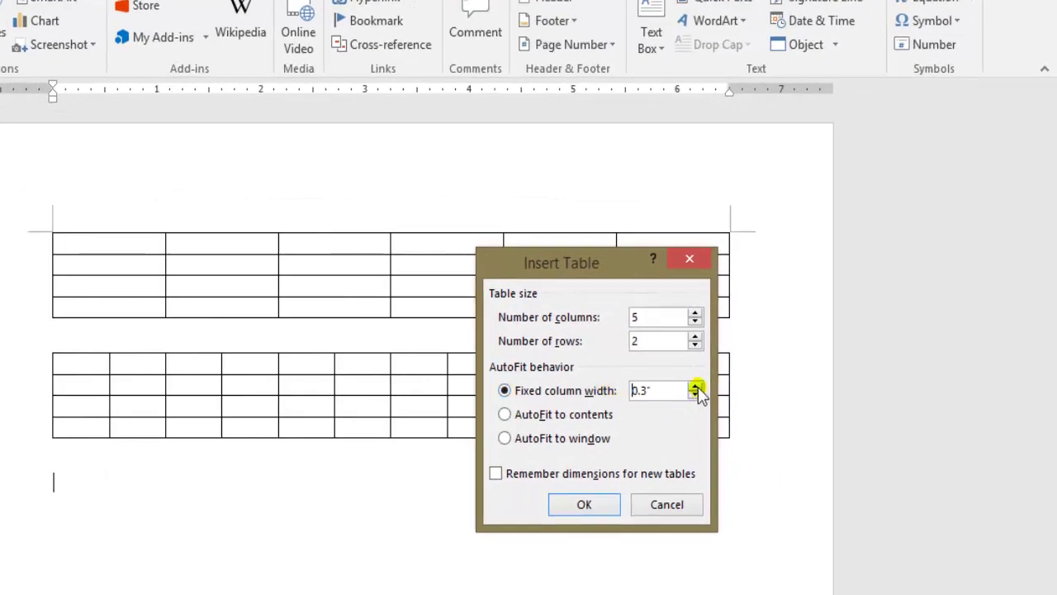
left_click(695, 396)
left_click(595, 504)
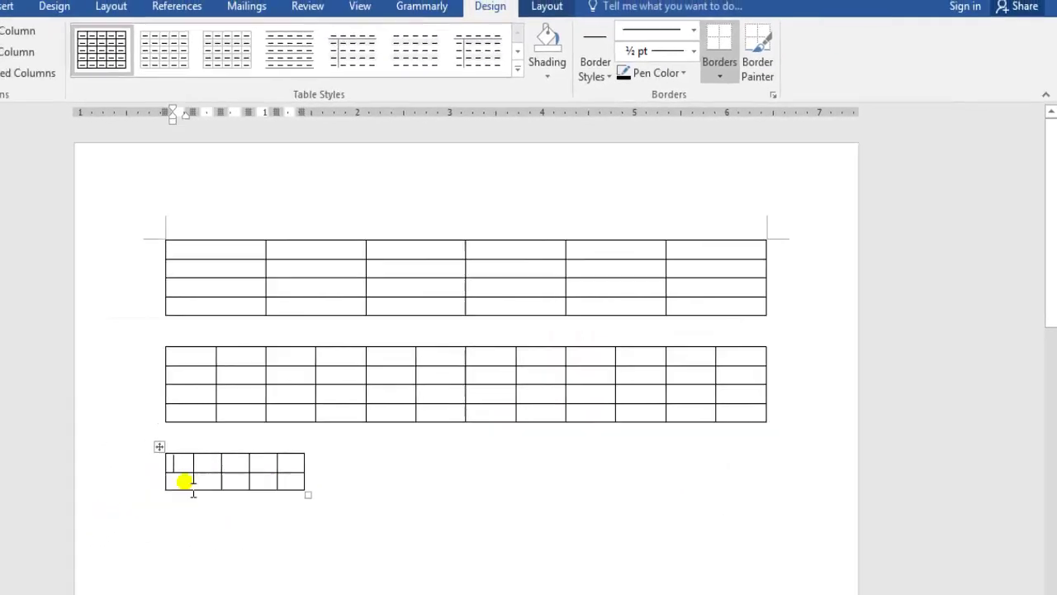
Insert a 5x2 table below the third one with 0.9-inch fixed column width.
left_click(182, 522)
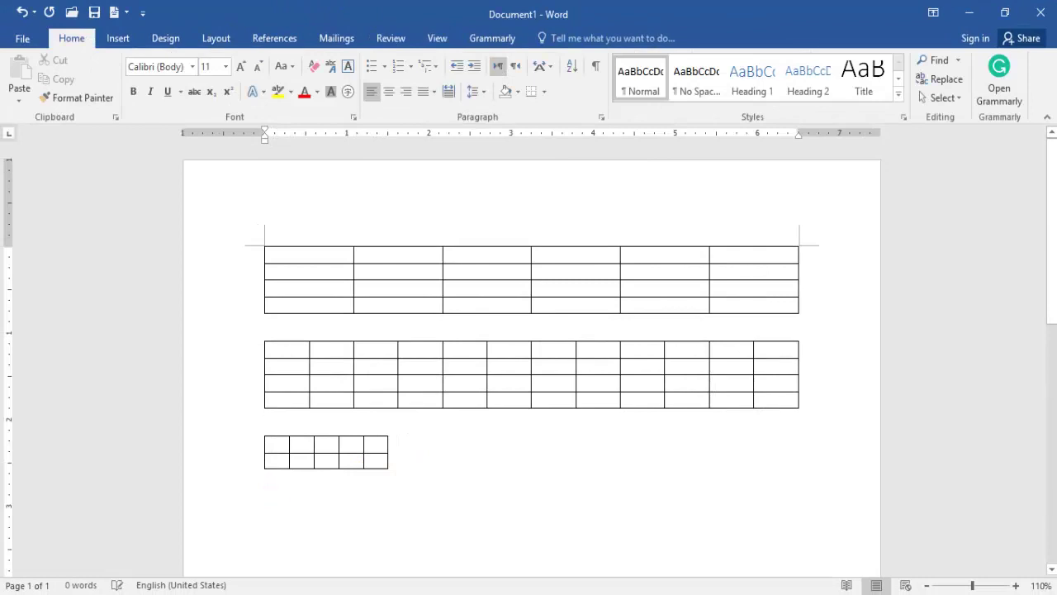
left_click(120, 39)
left_click(101, 91)
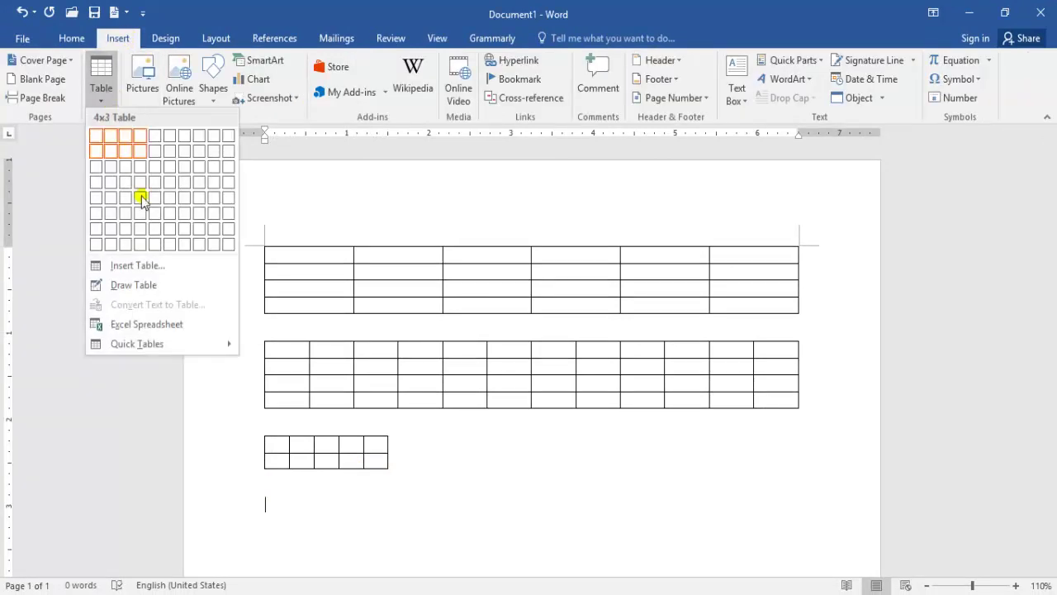
left_click(142, 265)
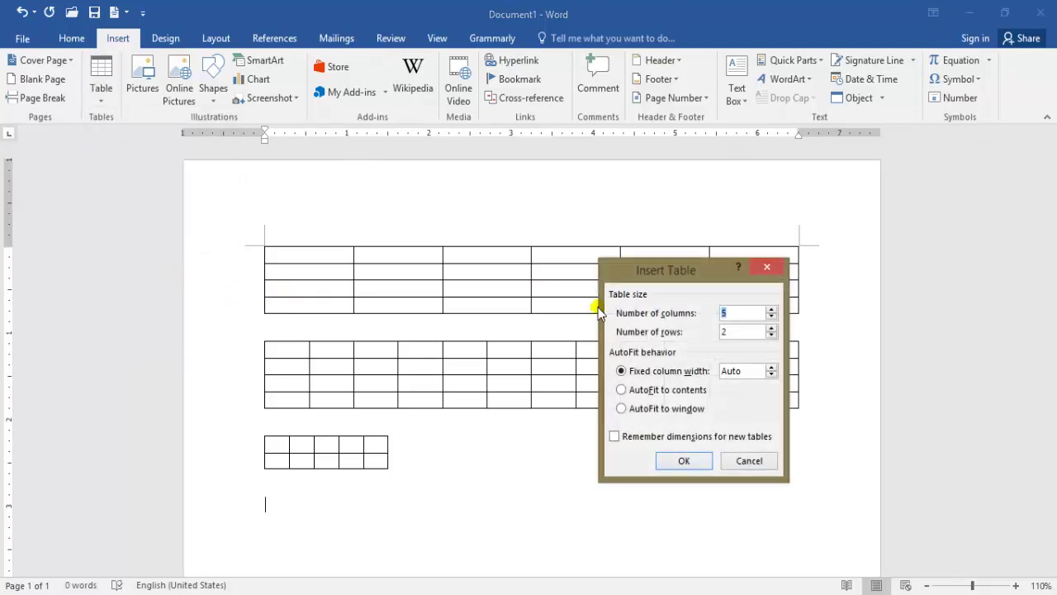
left_click(772, 368)
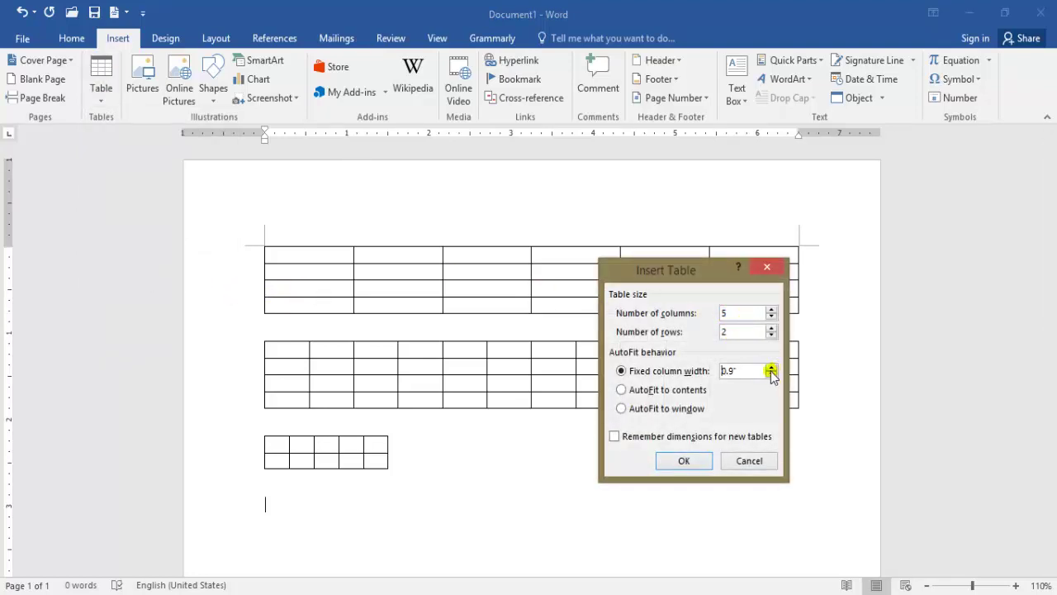
left_click(684, 461)
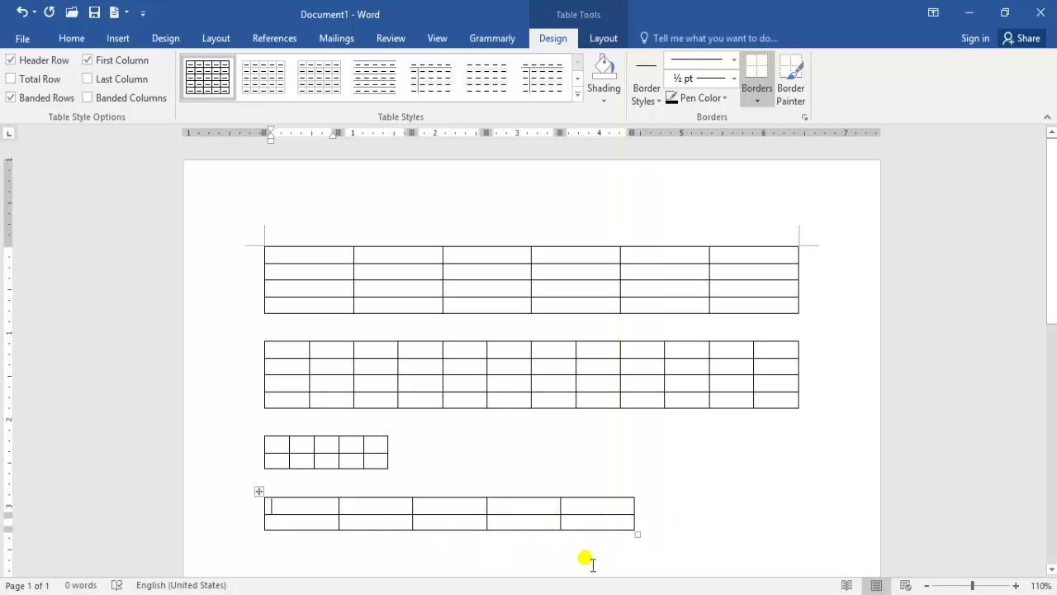
Select everything and delete all four tables, leaving a blank page.
key("ctrl+a")
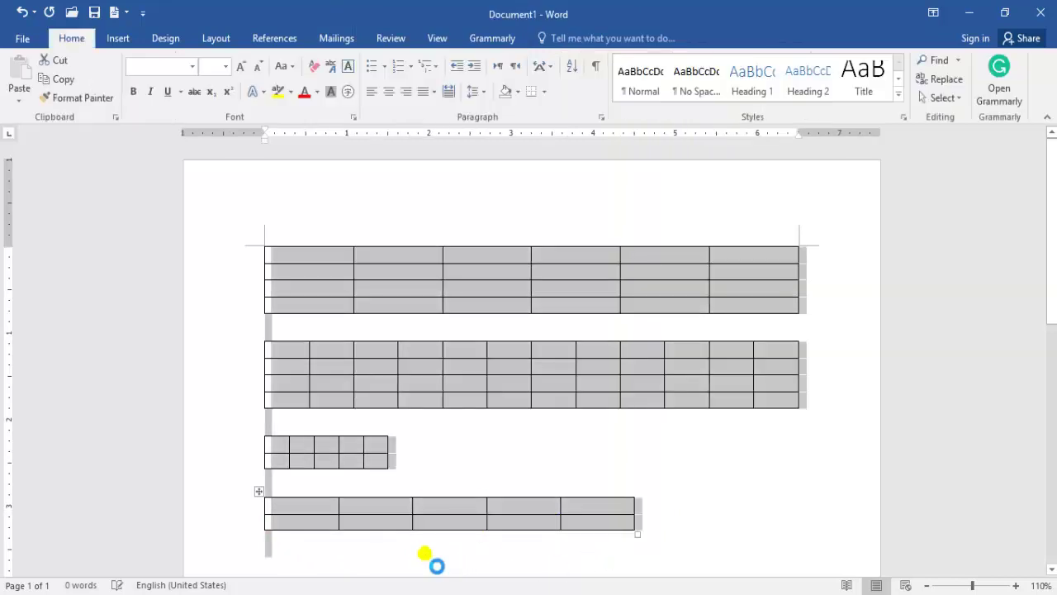
key("Delete")
left_click(118, 38)
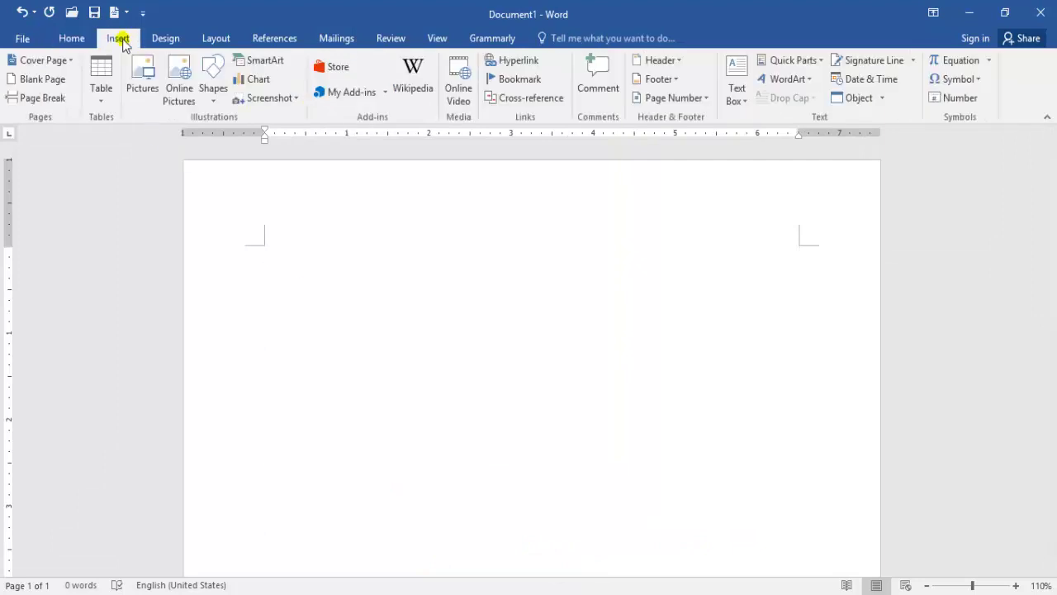
Insert a 5-column, 2-row table set to AutoFit to contents.
left_click(101, 88)
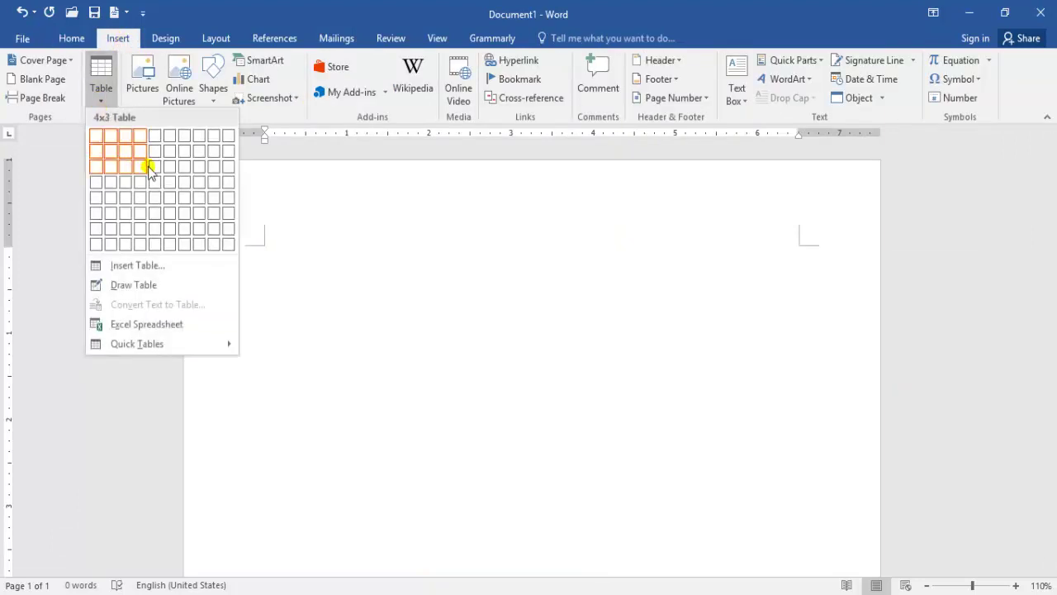
left_click(155, 266)
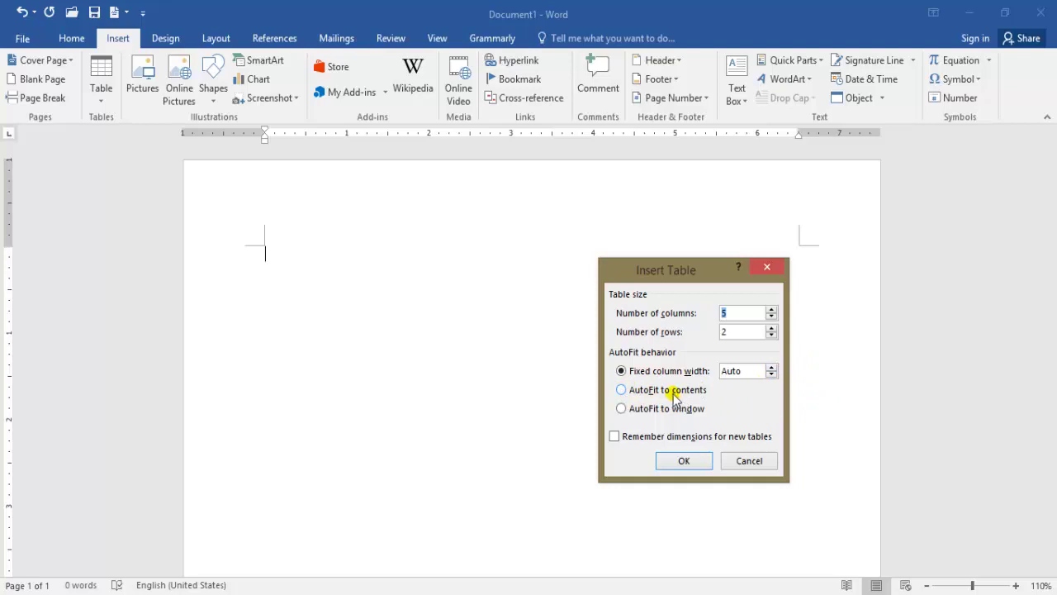
left_click(621, 390)
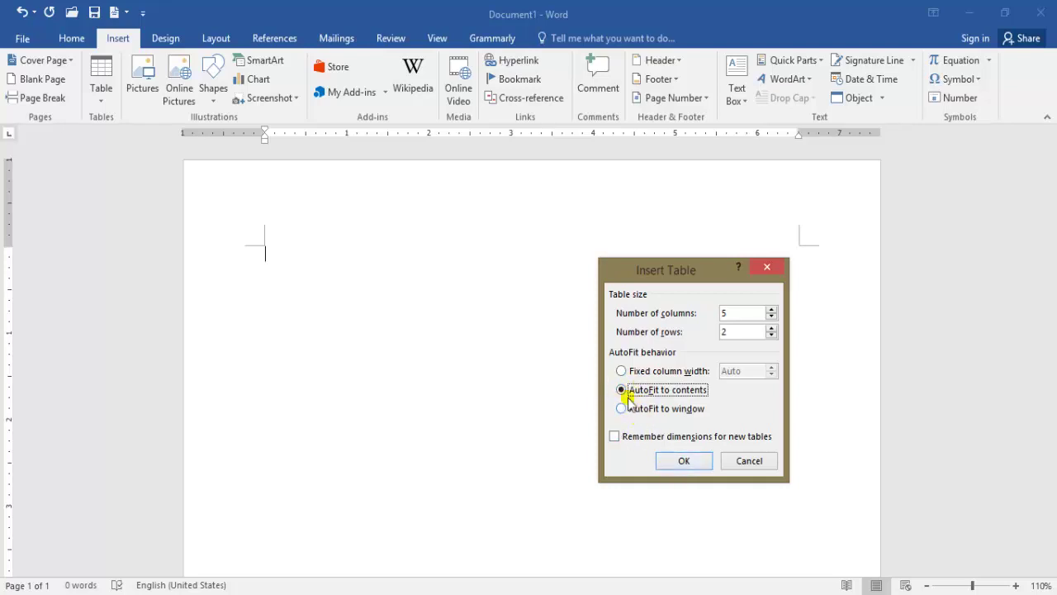
left_click(684, 461)
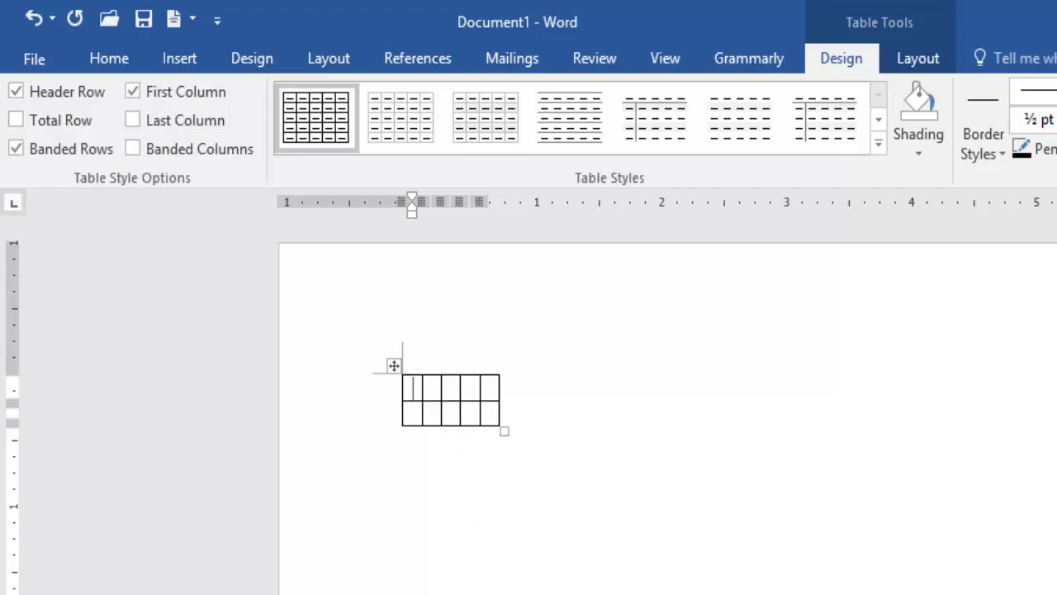
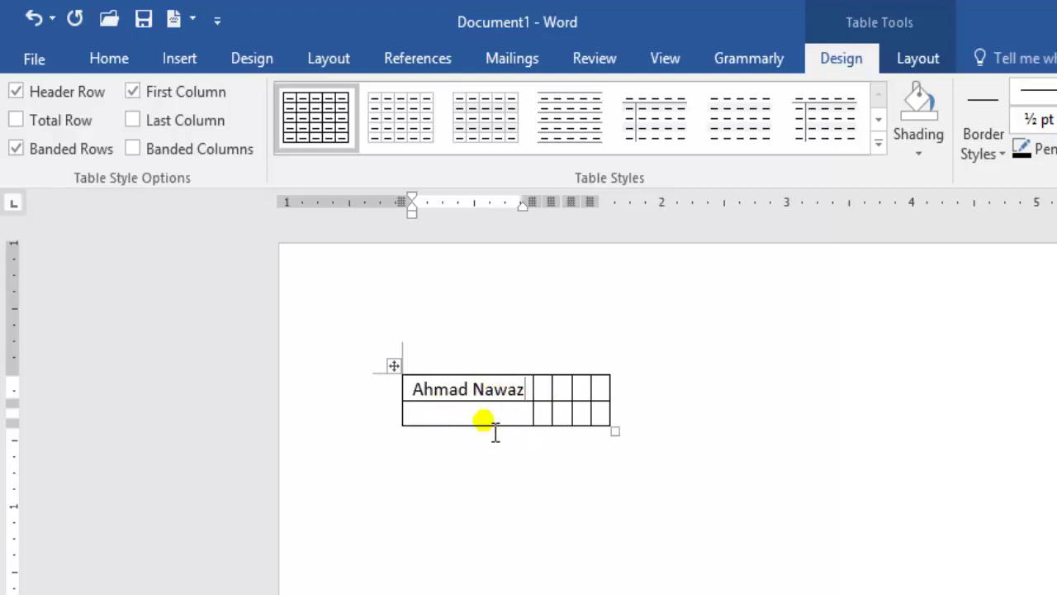
Type a person's name into each of the first two cells, then add an empty line below.
left_click(546, 388)
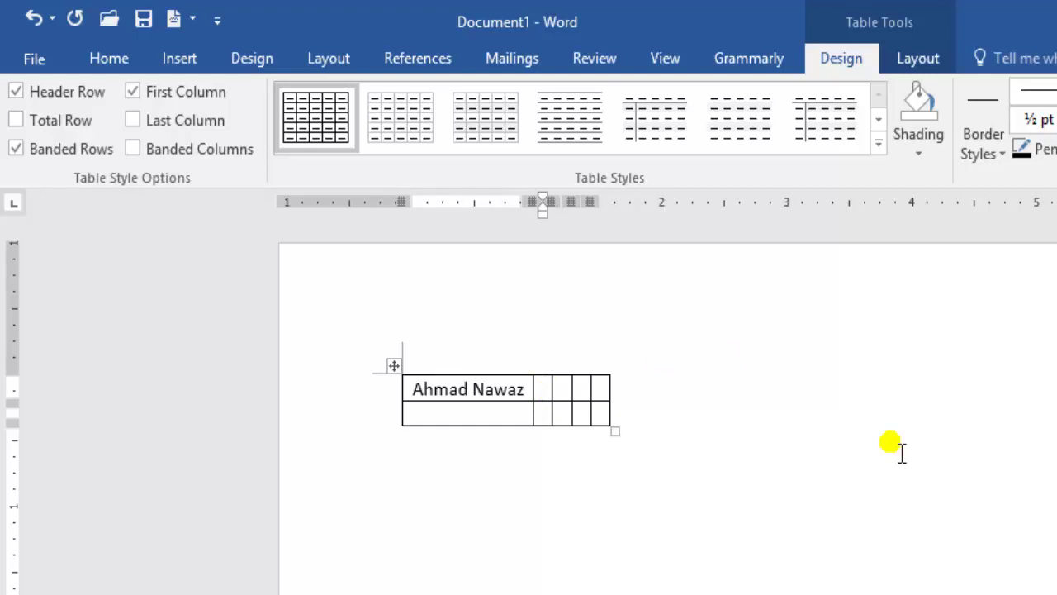
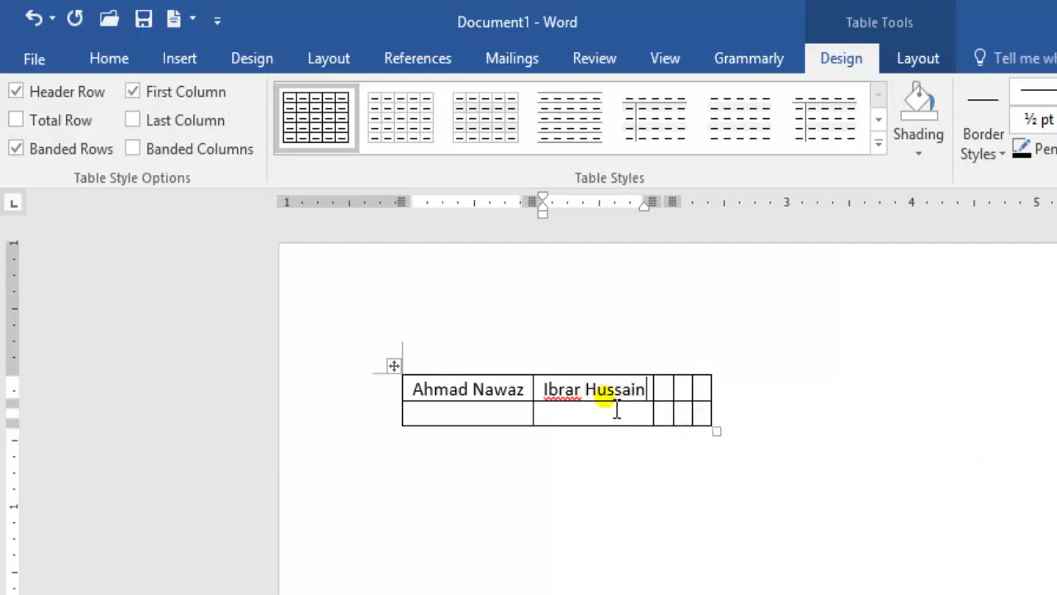
left_click(438, 490)
key("Return")
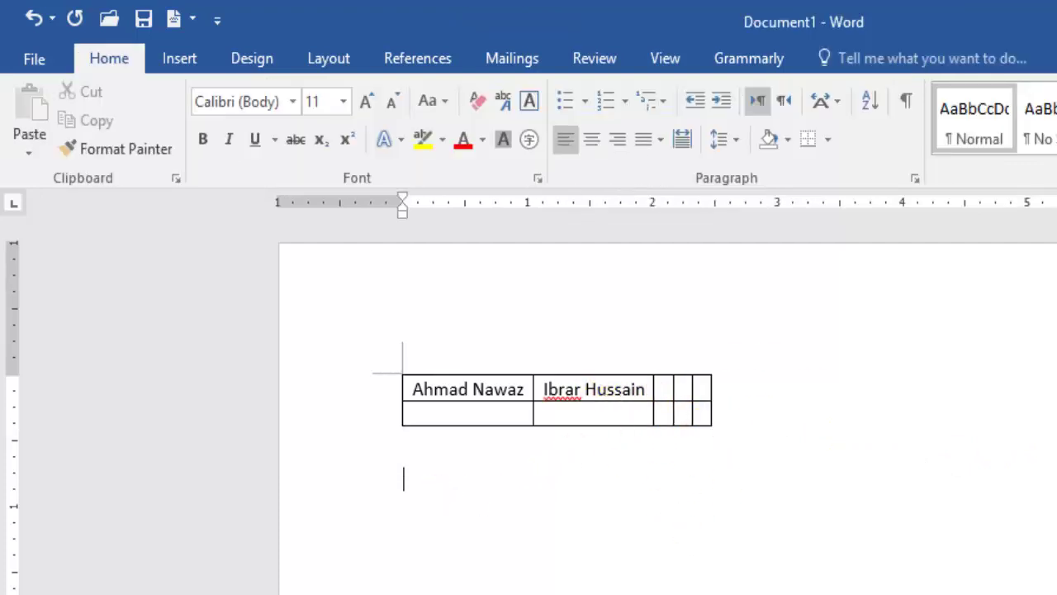
Insert another 5x2 table and type 'Swat Public School' in its first cell.
left_click(201, 65)
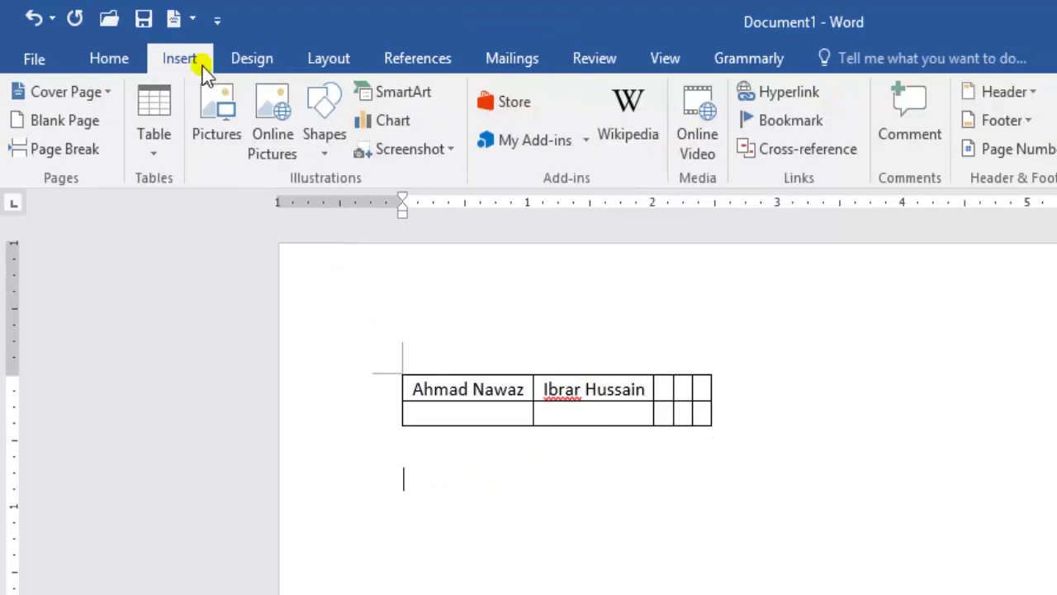
left_click(156, 154)
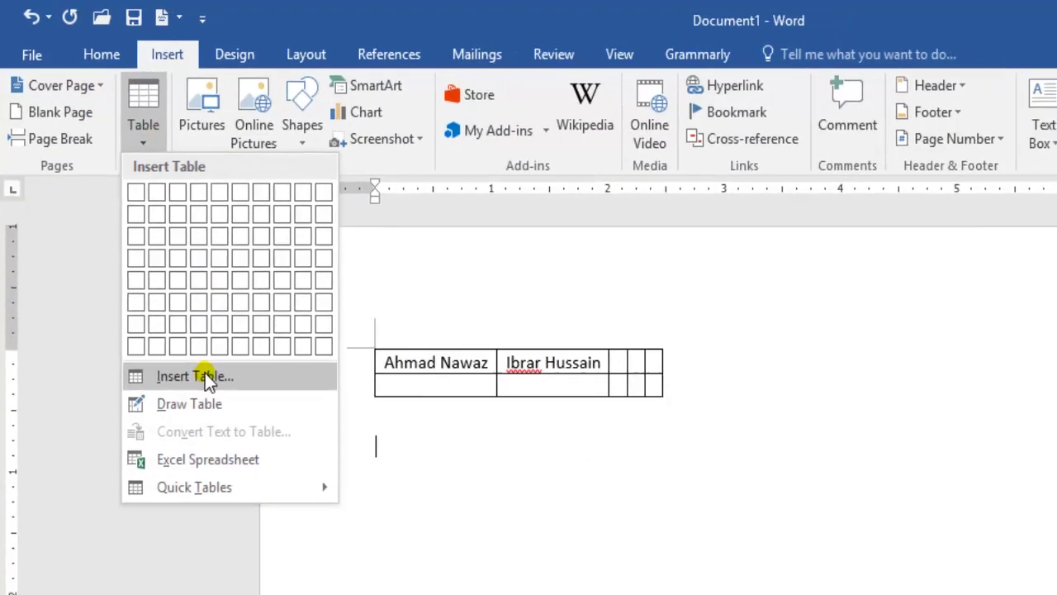
left_click(211, 402)
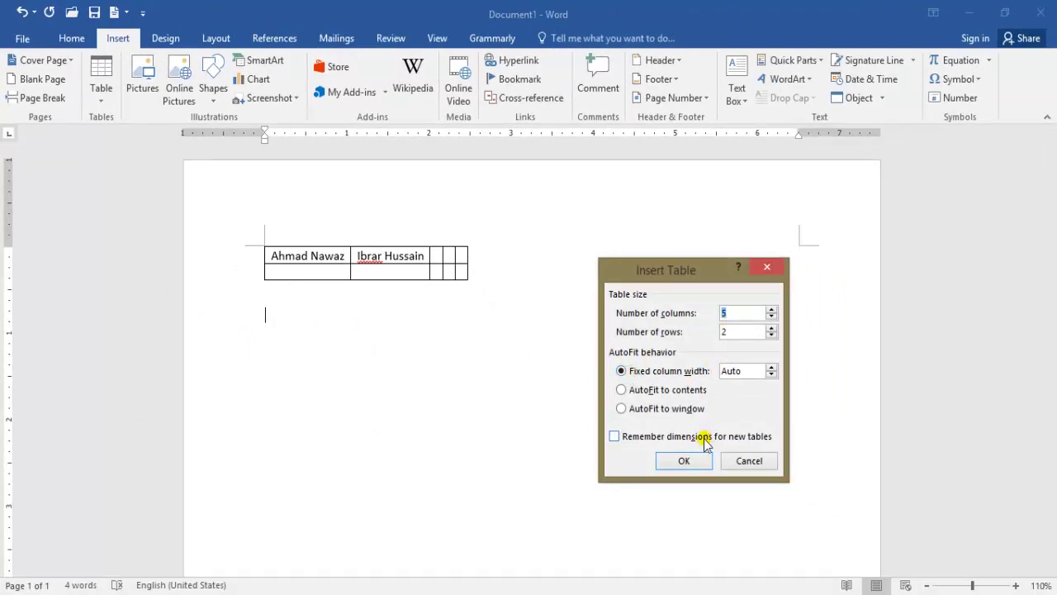
left_click(682, 460)
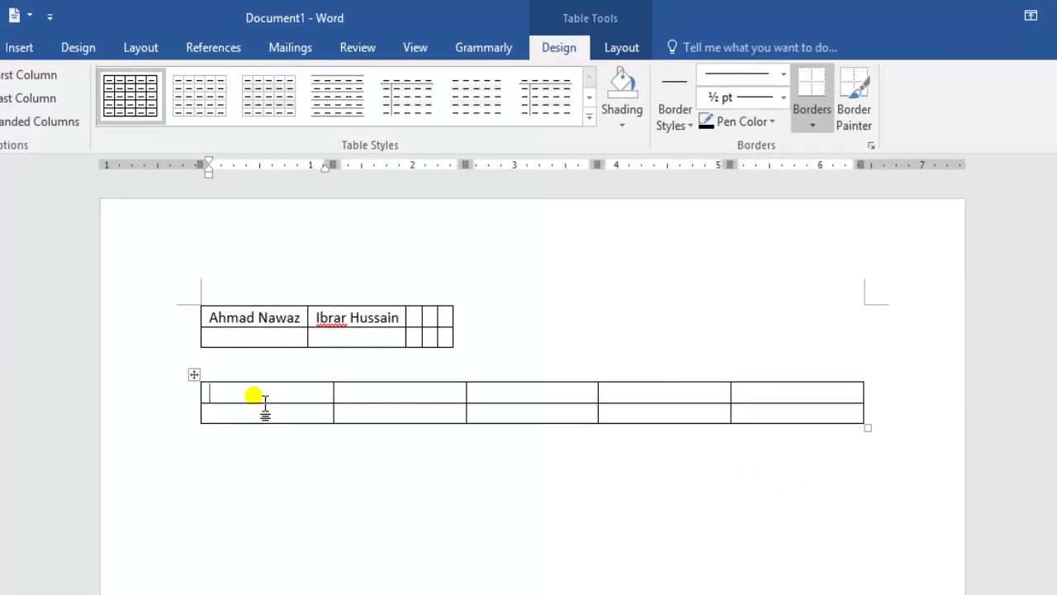
type("Swat P")
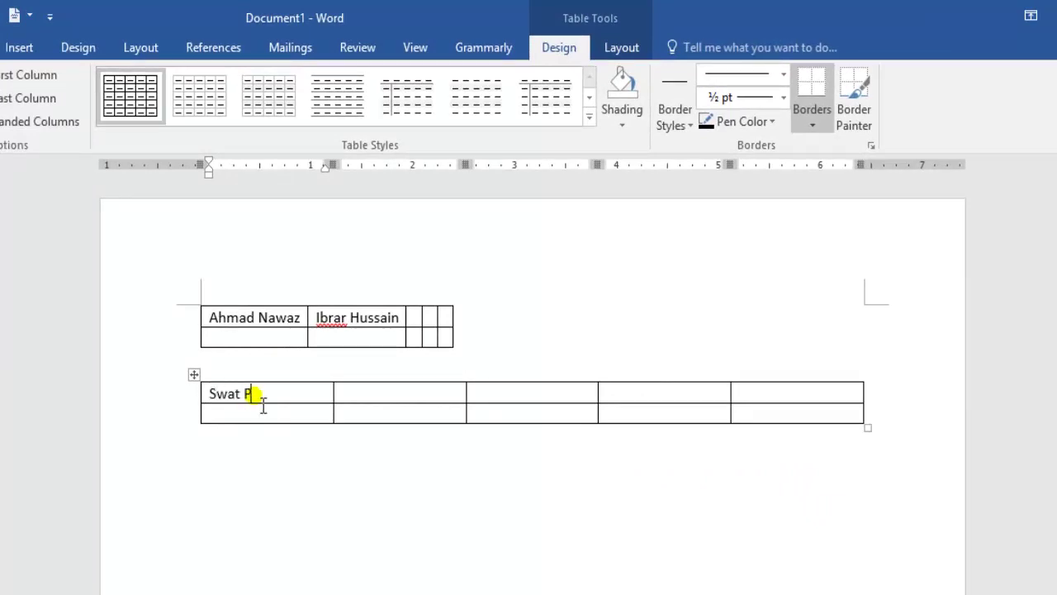
type("ublic Scho")
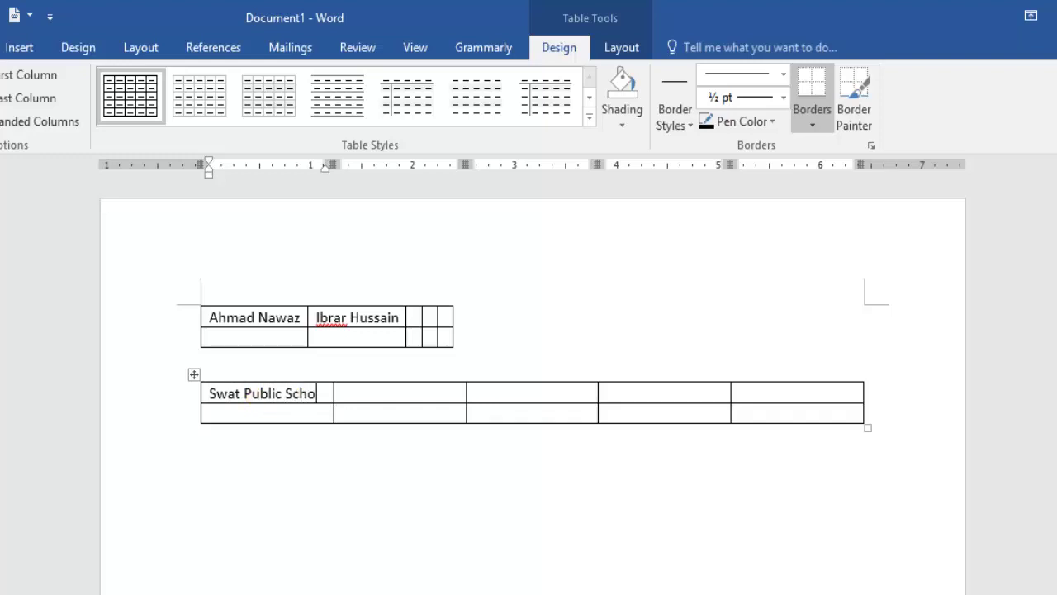
type("ol")
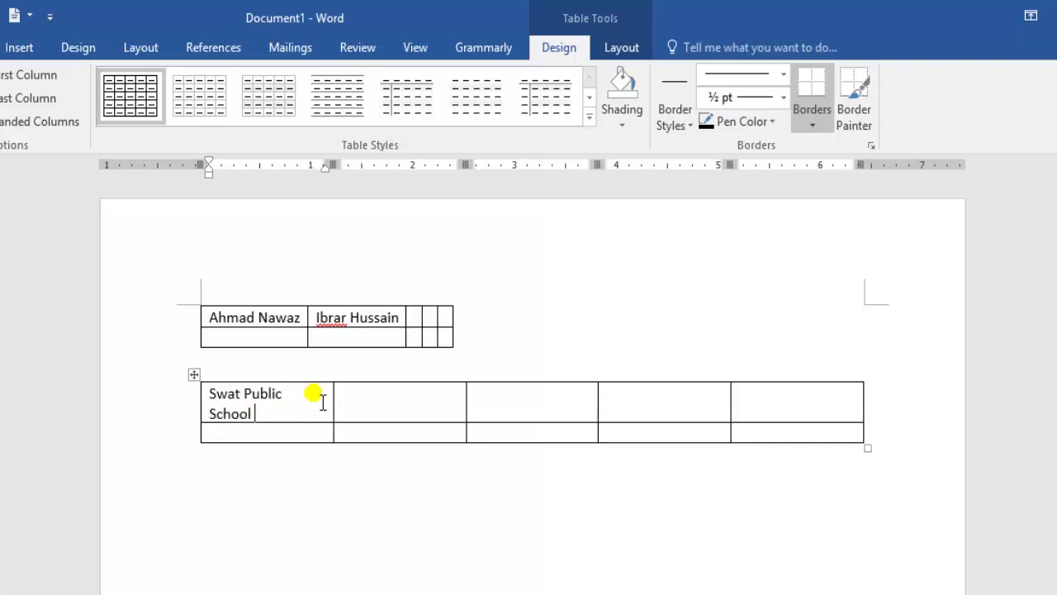
Append 'school' to the upper table's first name and widen the lower table's first column.
left_click(310, 329)
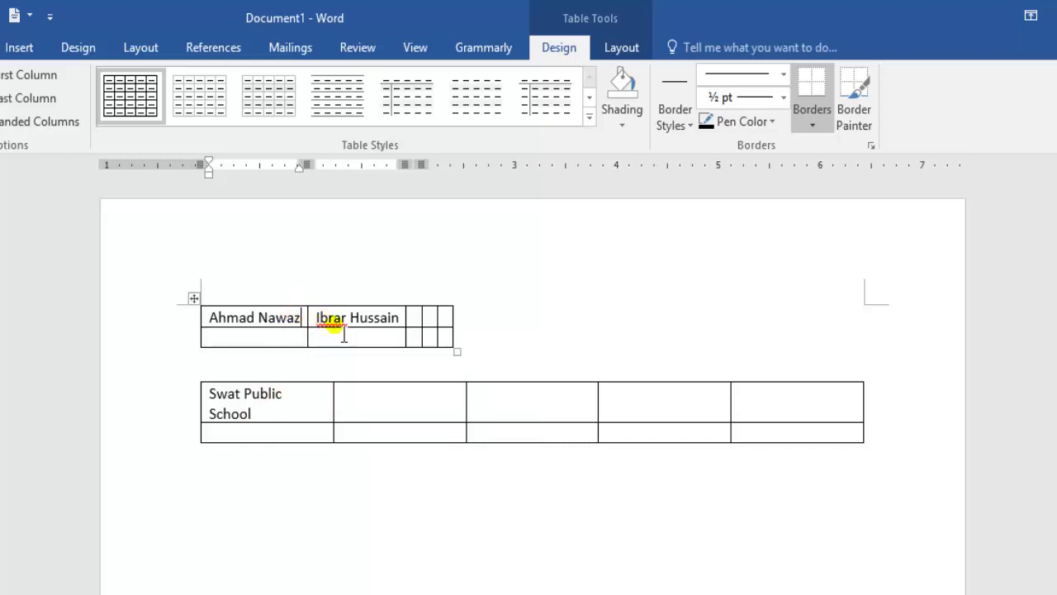
type("school")
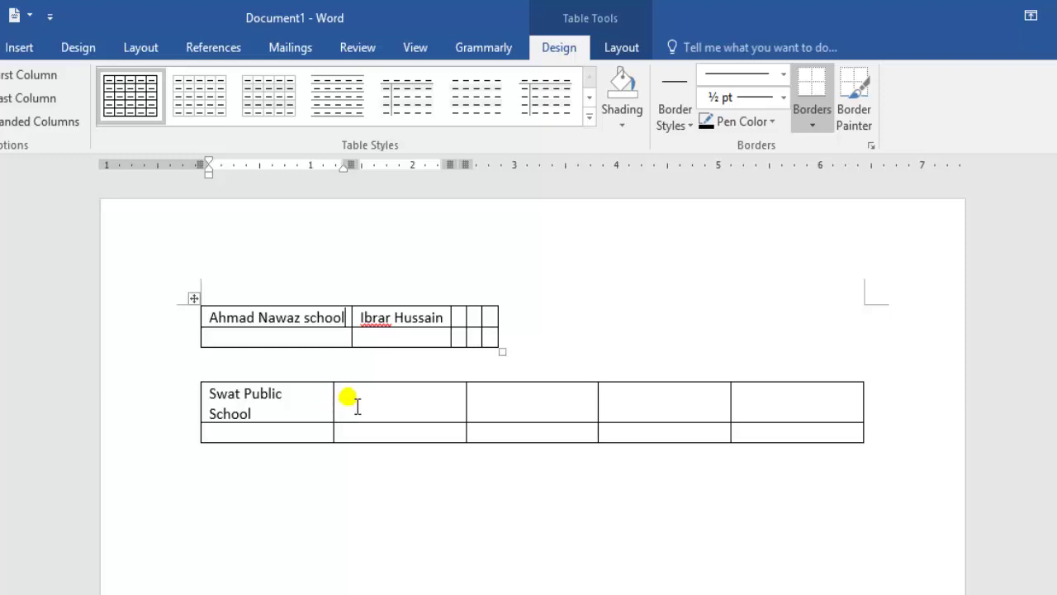
left_click_drag(345, 415, 364, 411)
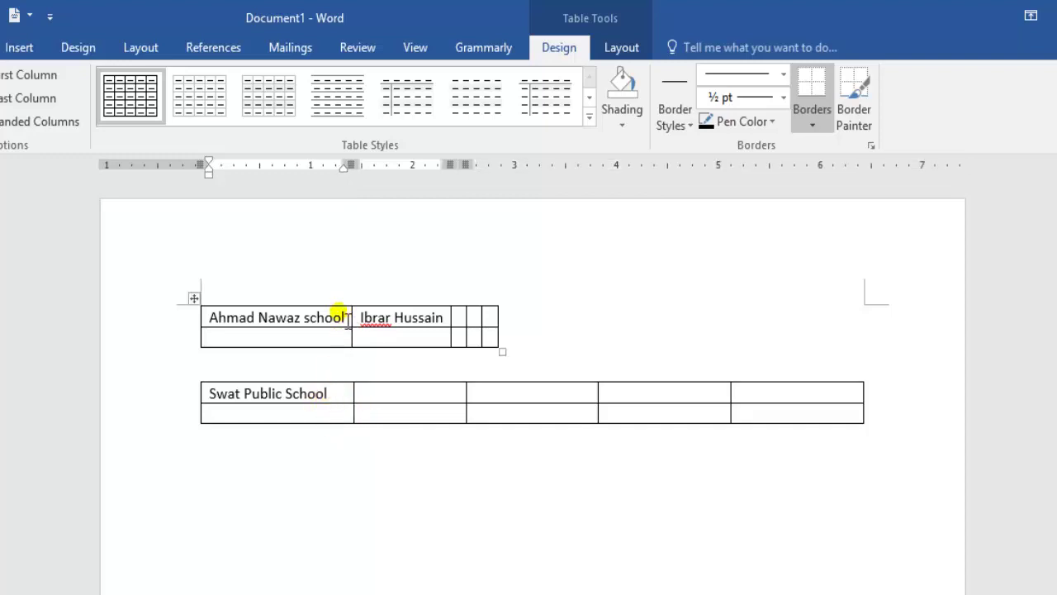
left_click(222, 471)
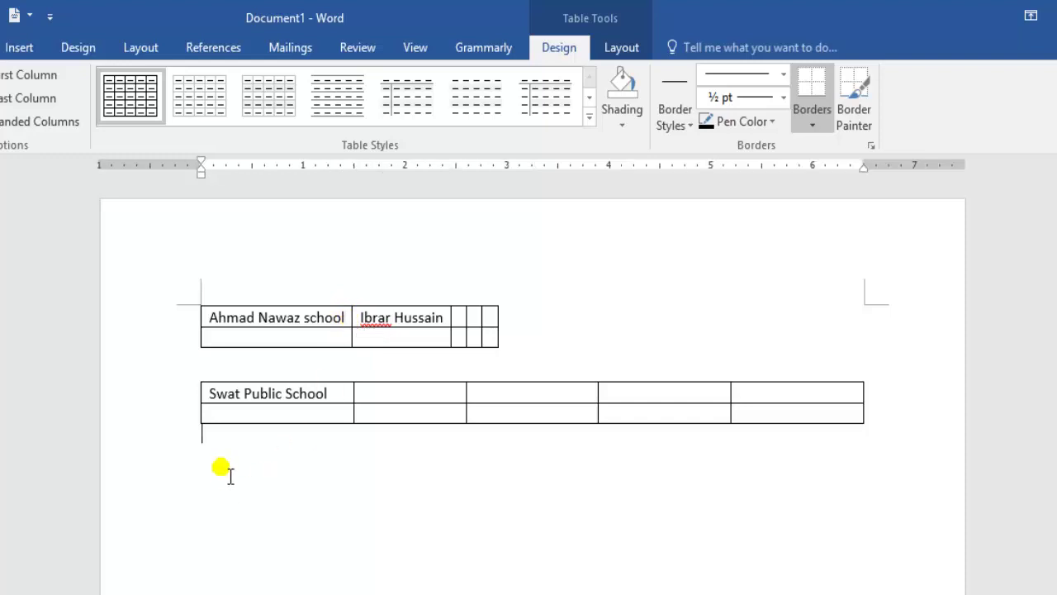
Delete both tables and insert a 5x2 table set to AutoFit to window.
key("ctrl+a")
key("Delete")
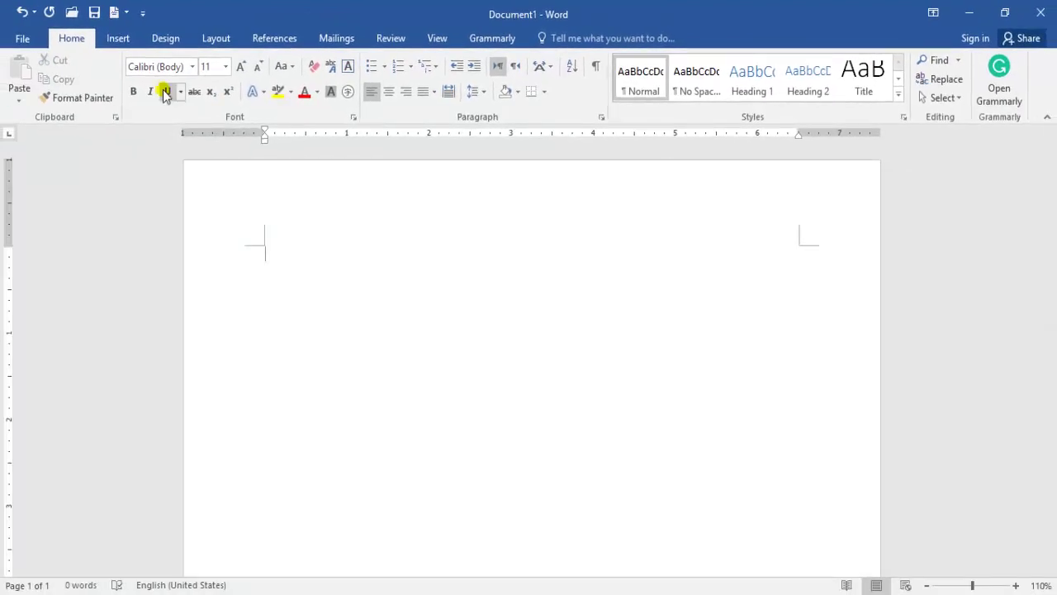
left_click(118, 38)
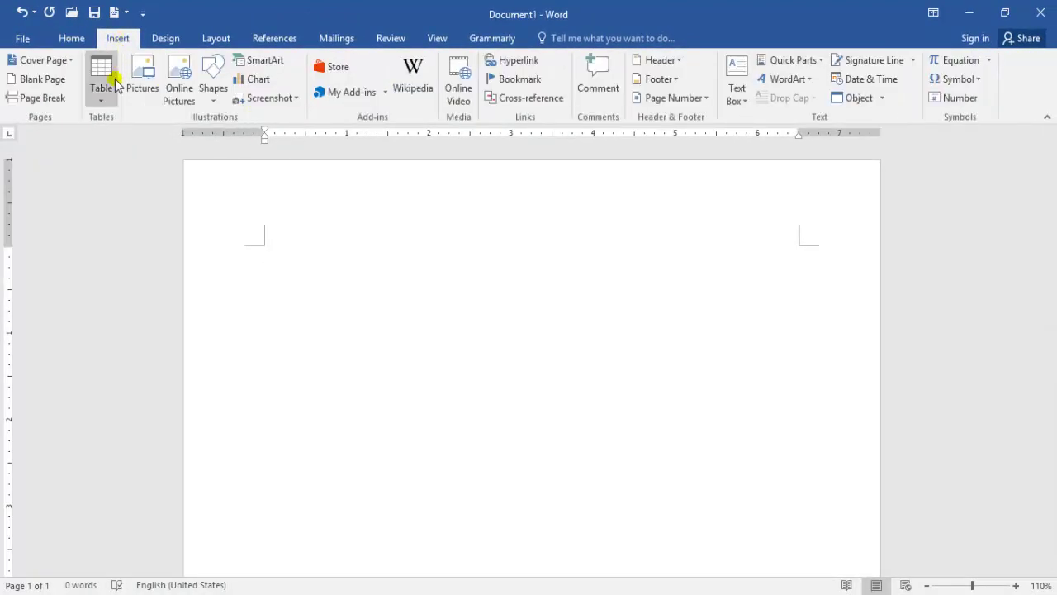
left_click(101, 93)
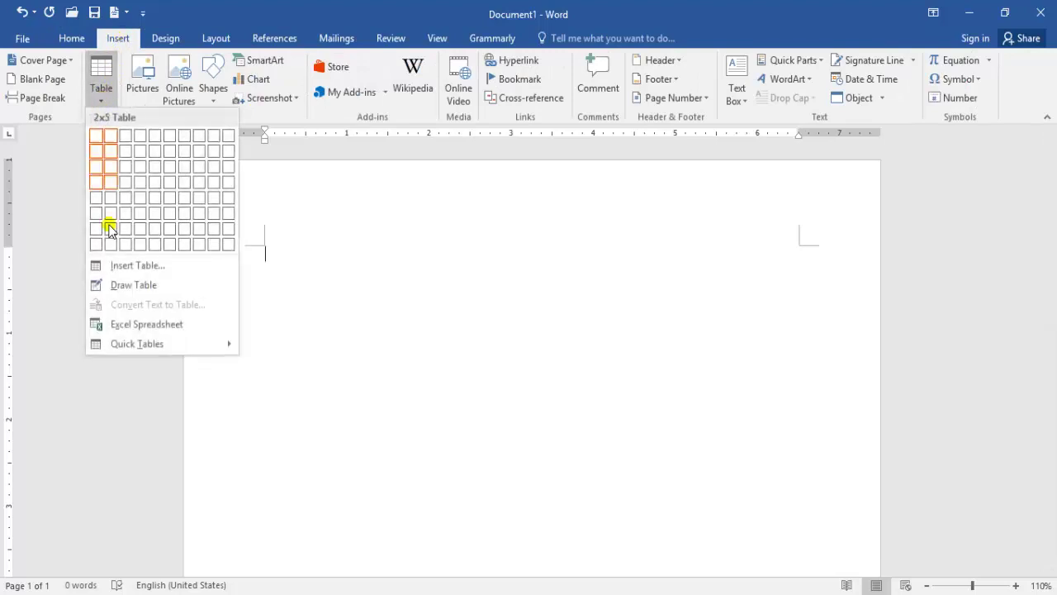
left_click(113, 263)
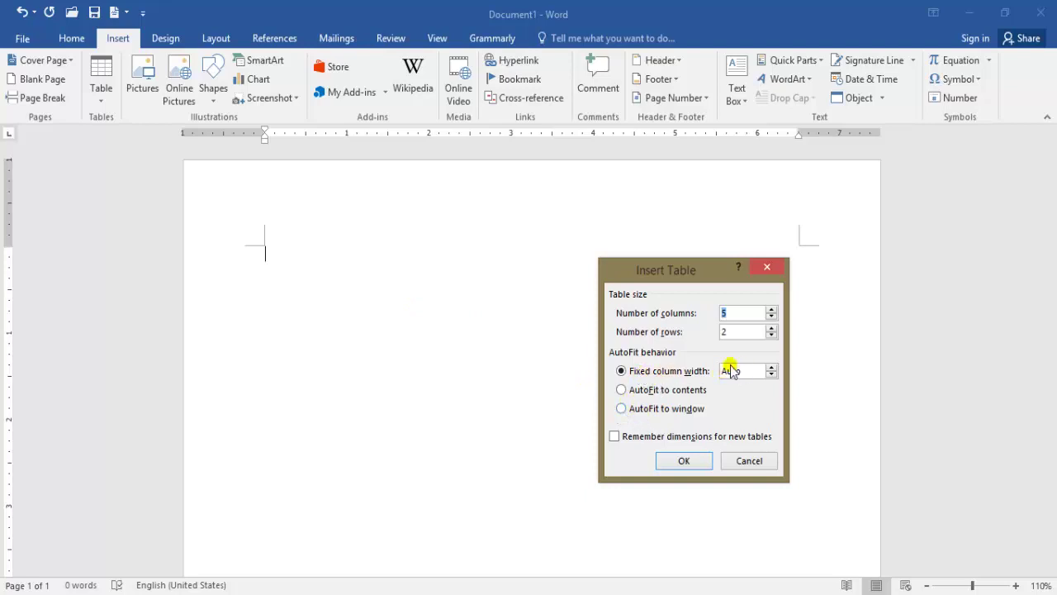
left_click(621, 408)
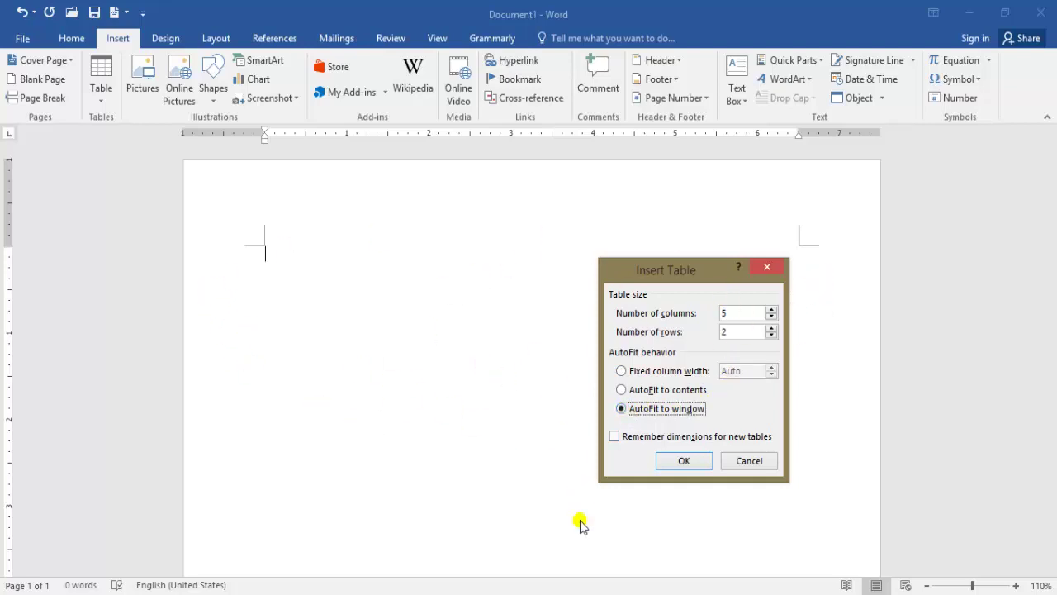
left_click(697, 464)
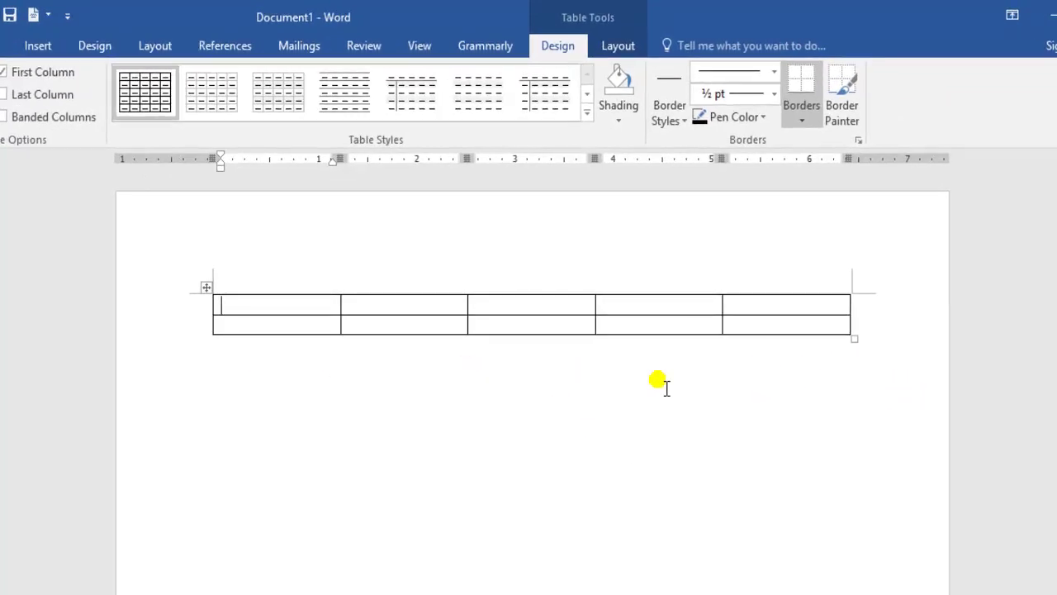
Replace the table with a 5x2 AutoFit-to-contents table, with Remember dimensions ticked.
key("ctrl+a")
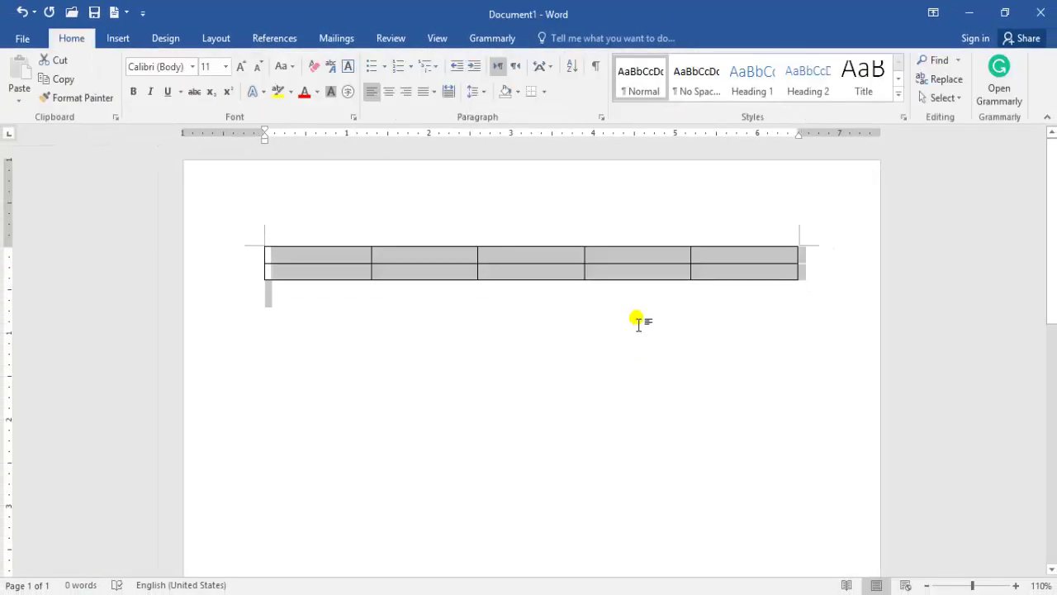
key("BackSpace")
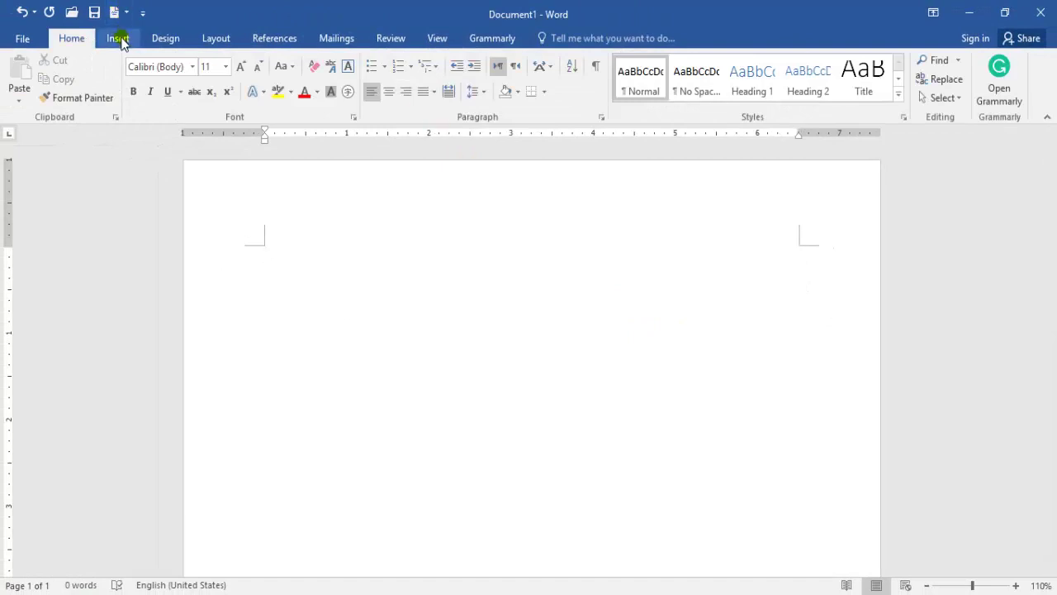
left_click(118, 39)
left_click(101, 91)
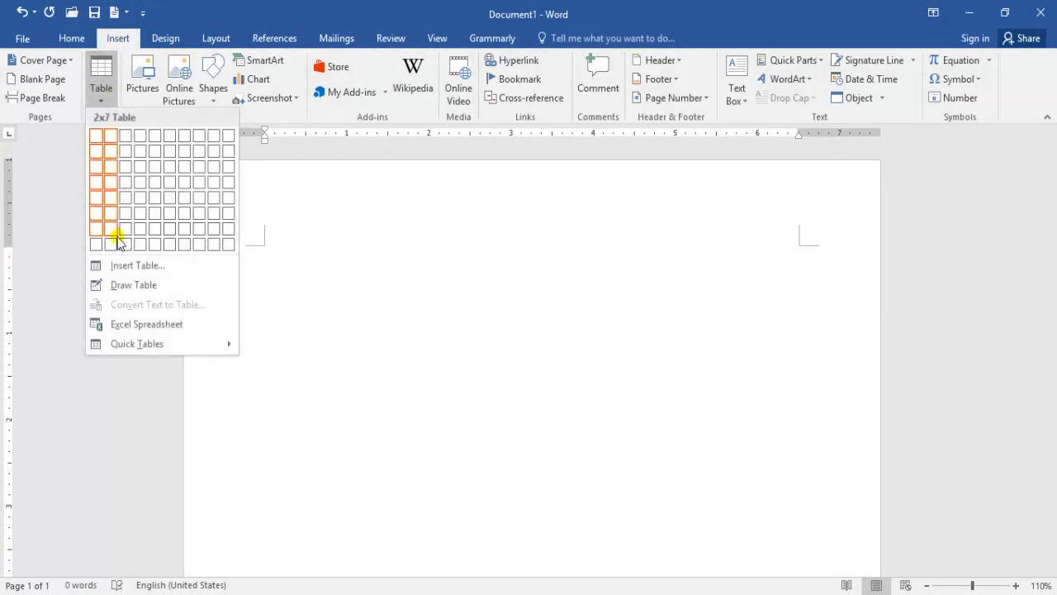
left_click(126, 265)
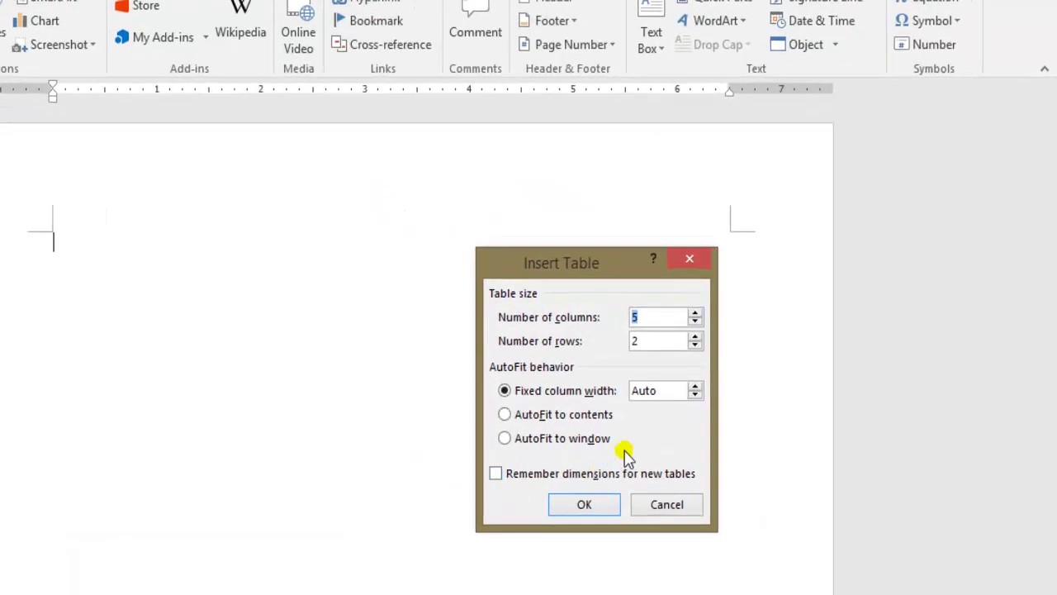
left_click(504, 415)
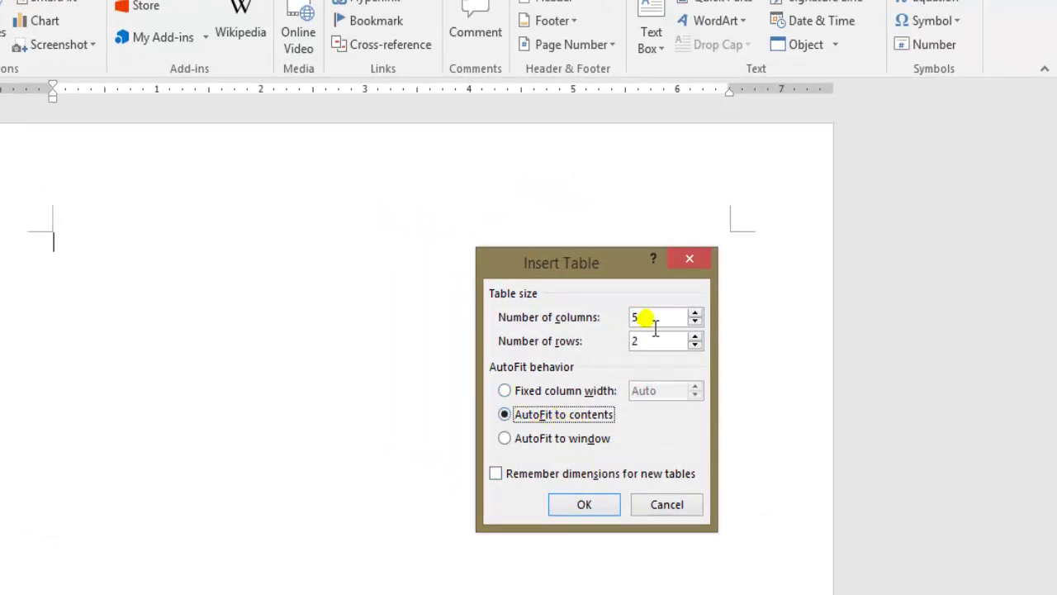
left_click(497, 473)
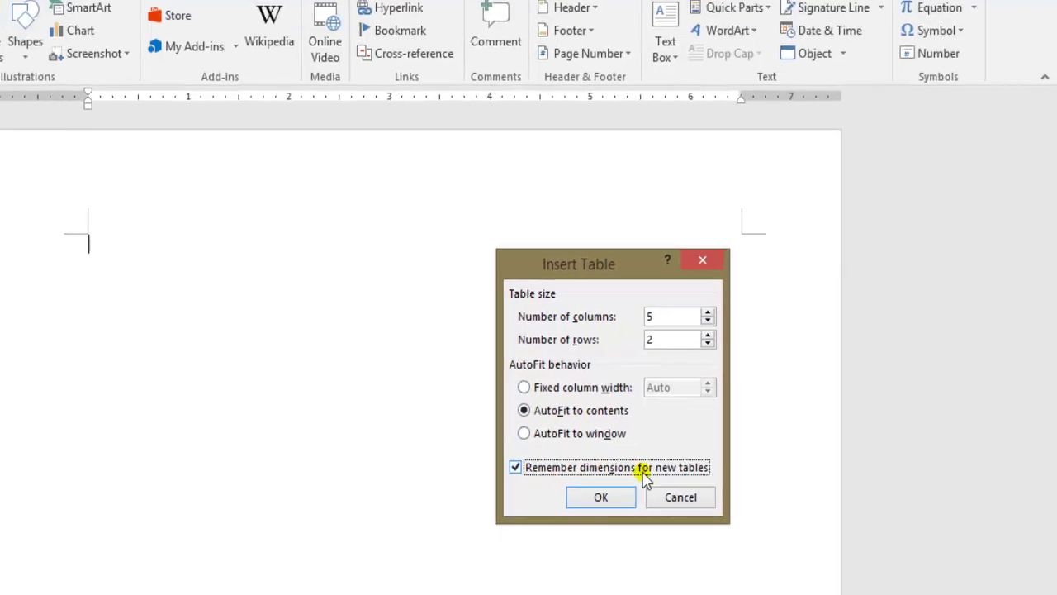
left_click(597, 497)
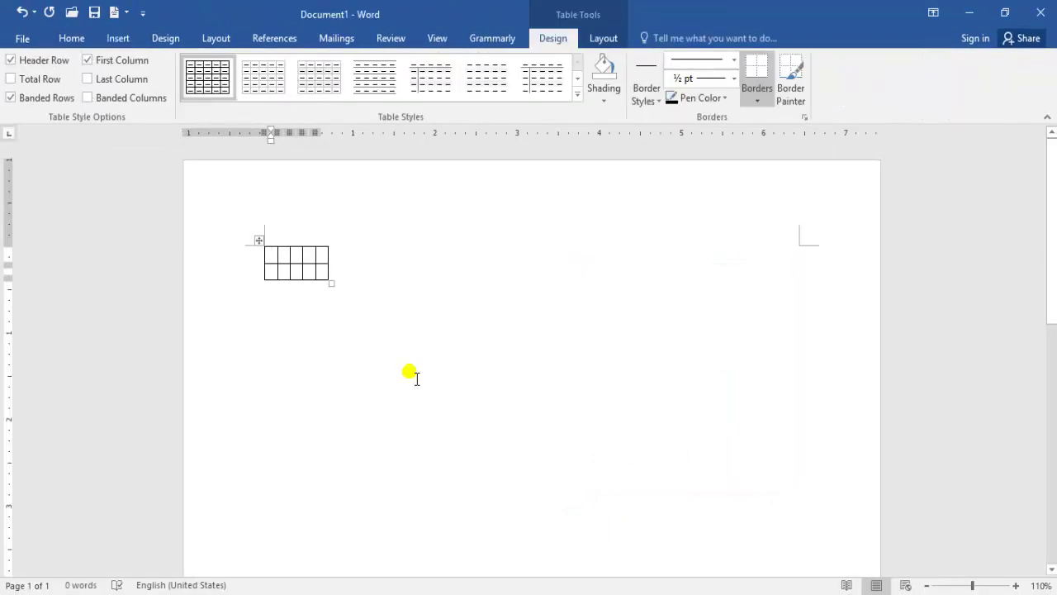
left_click(290, 316)
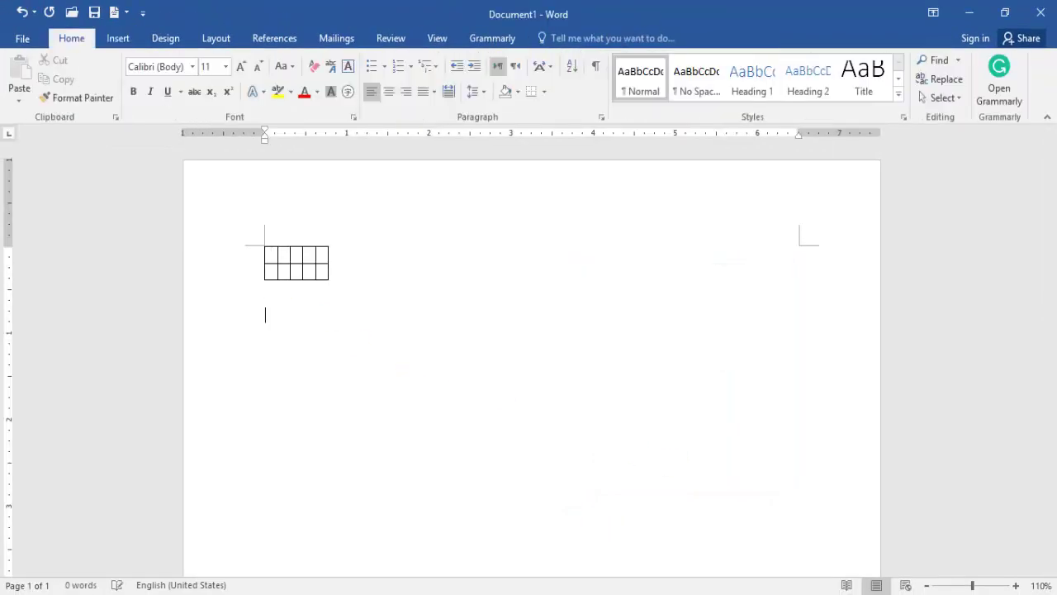
Insert a second 5x2 table with Auto fixed column width and Remember dimensions ticked.
left_click(116, 38)
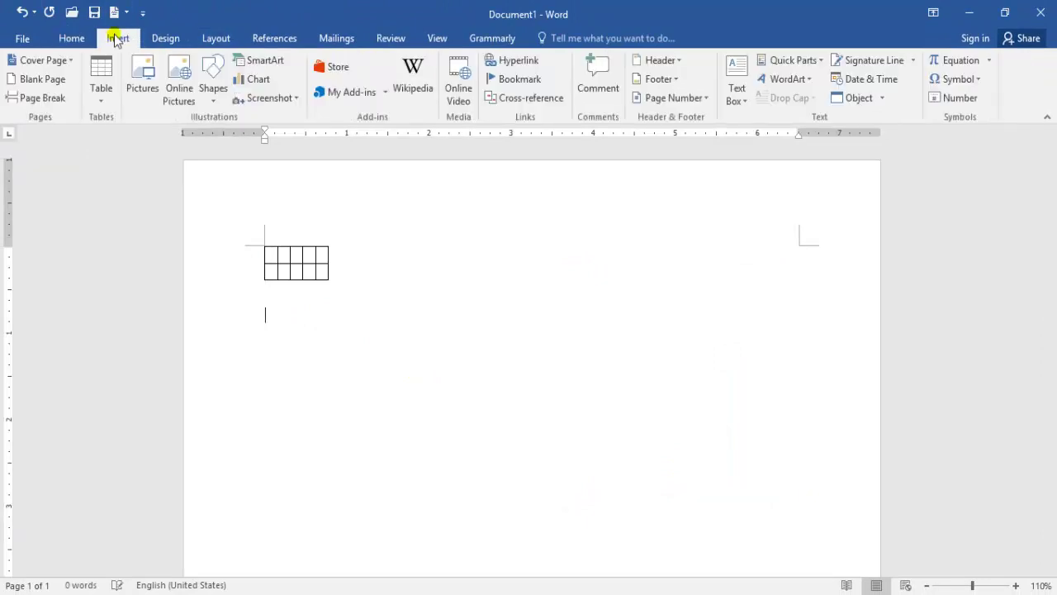
left_click(103, 92)
left_click(152, 263)
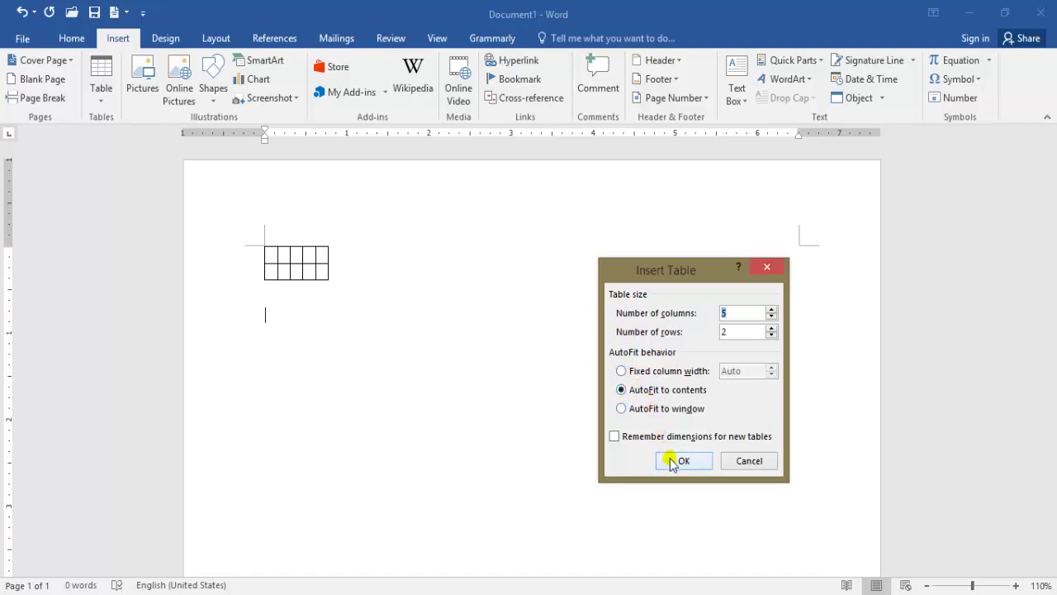
left_click(622, 372)
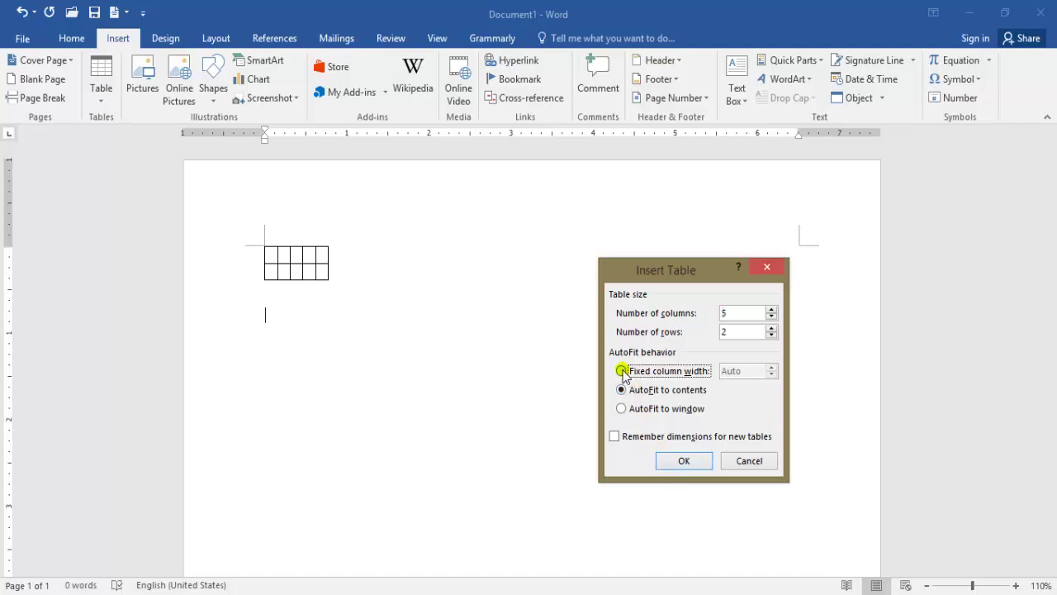
left_click(613, 437)
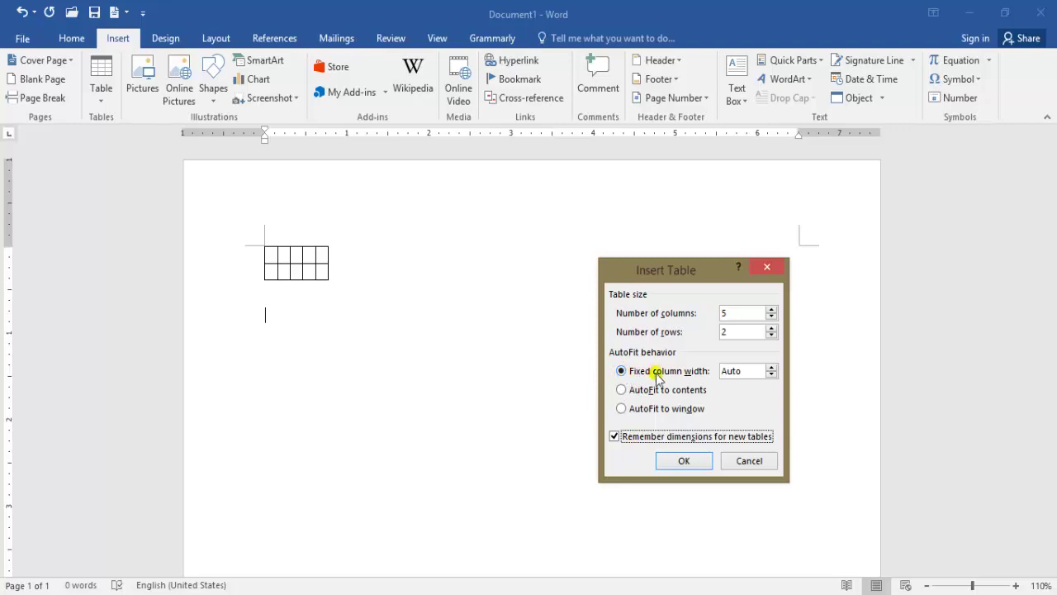
left_click(684, 461)
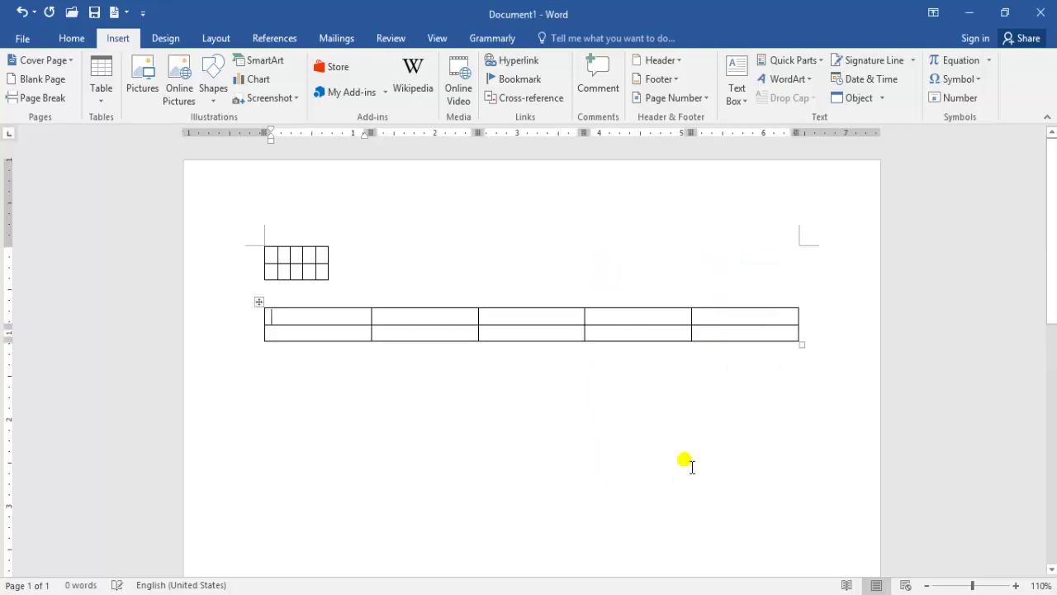
left_click(346, 395)
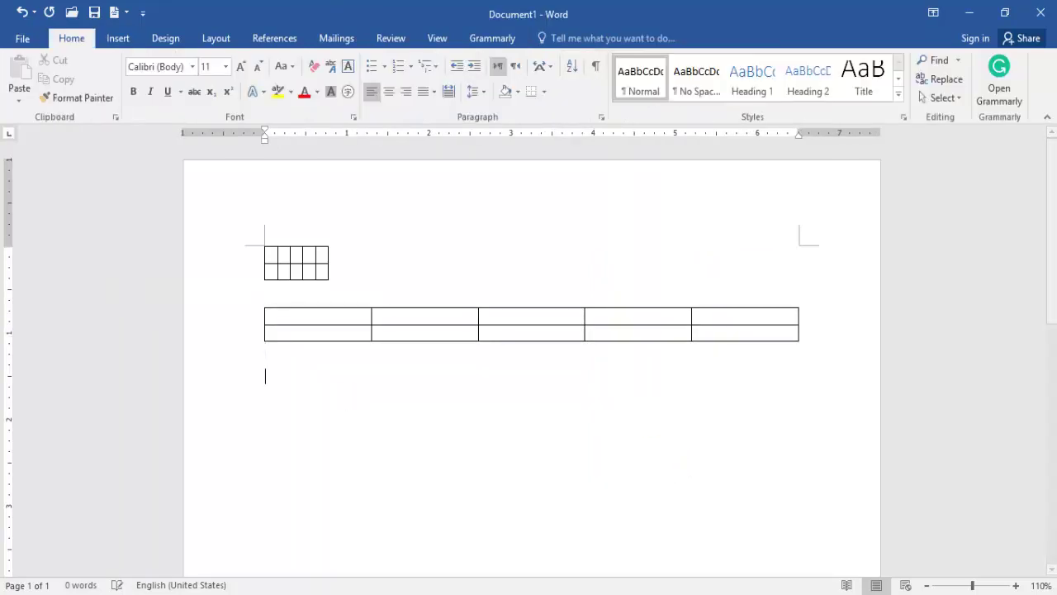
Try AutoFit to window in Insert Table, cancel it, then select all and delete both tables.
left_click(119, 38)
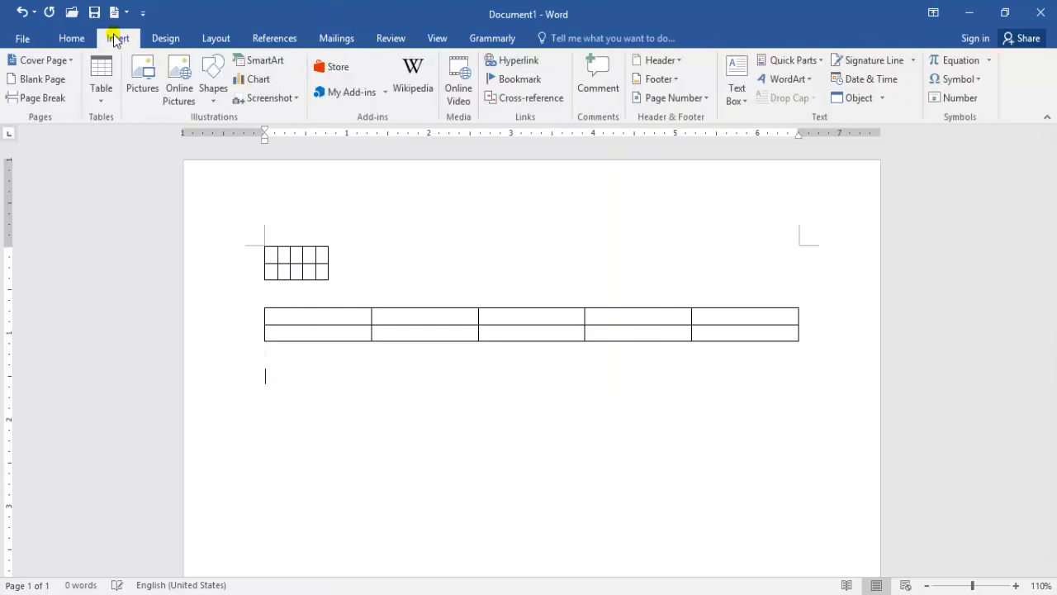
left_click(102, 95)
left_click(149, 265)
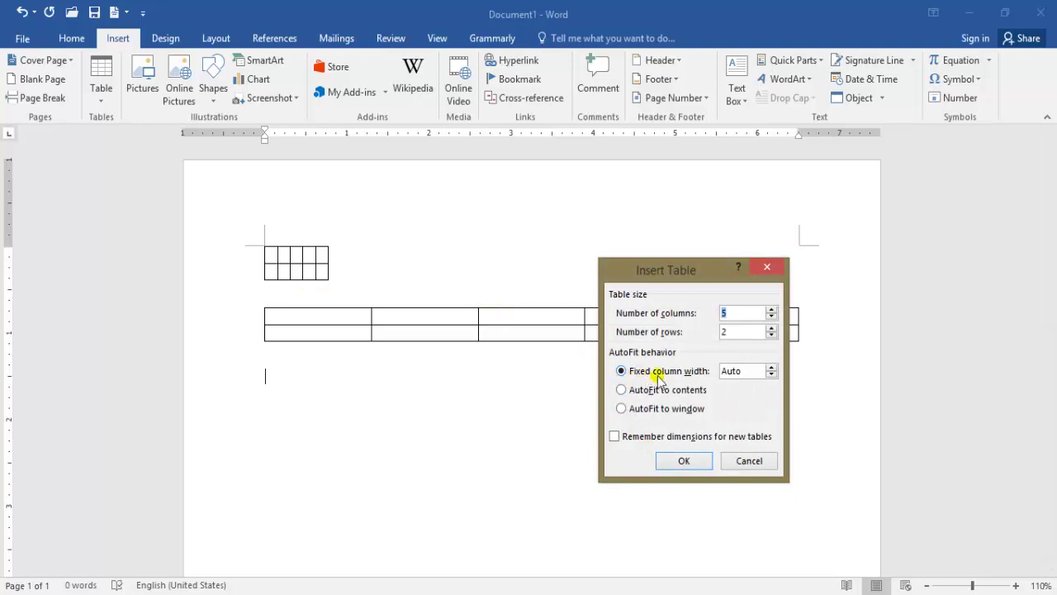
left_click(621, 409)
left_click(615, 436)
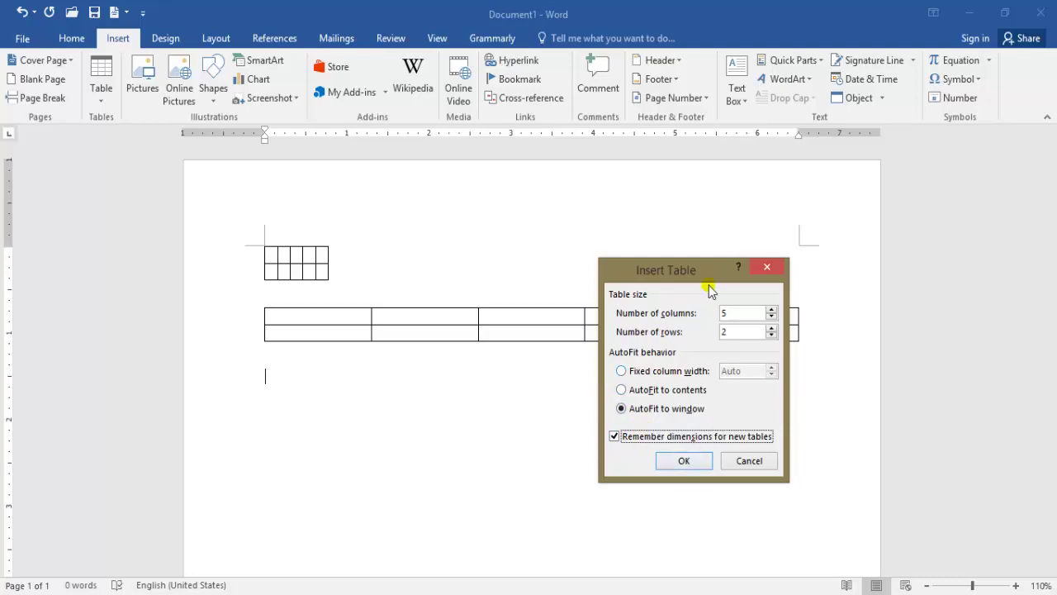
left_click_drag(667, 275, 666, 204)
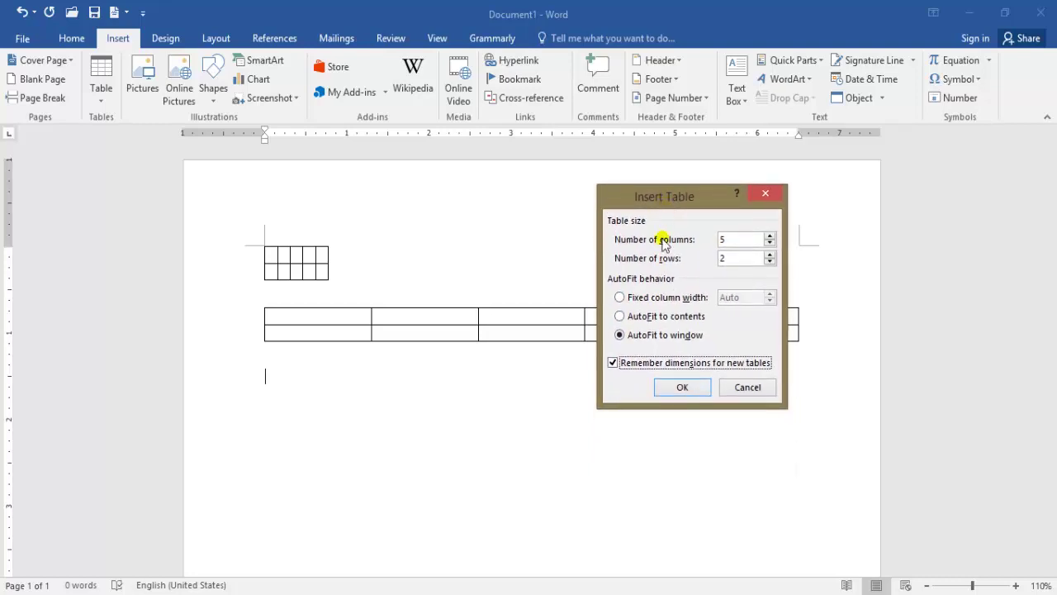
left_click(747, 388)
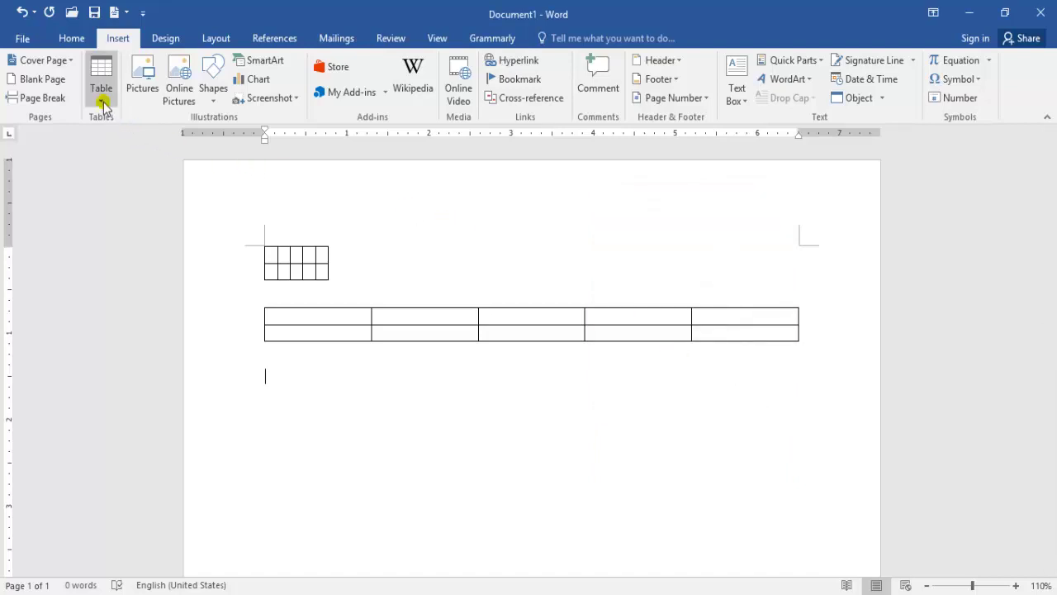
key("ctrl+a")
key("Delete")
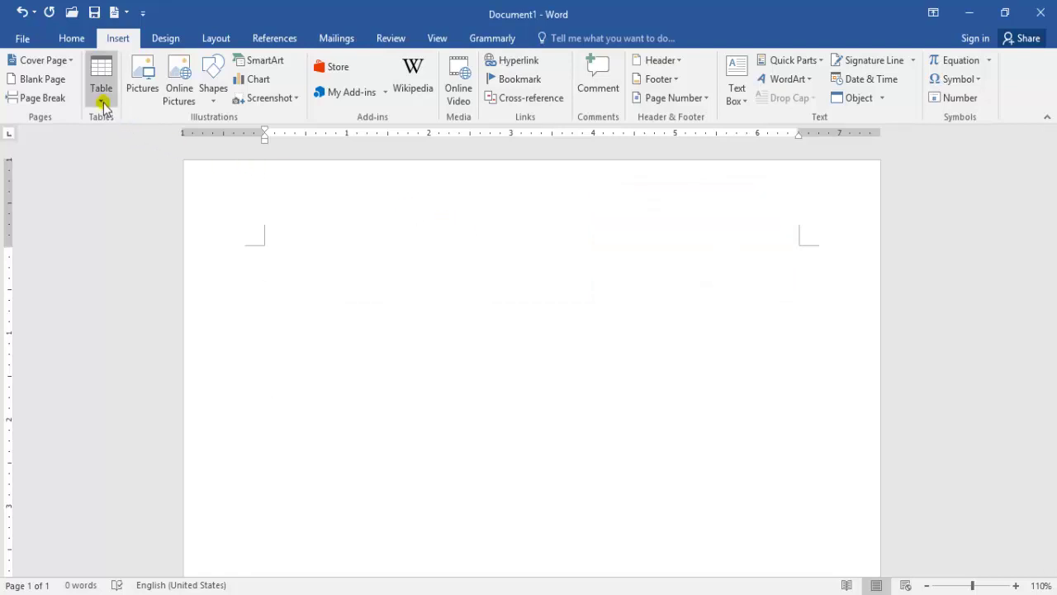
Draw a freehand table rectangle, then divide it with one vertical line and two row lines.
left_click(102, 103)
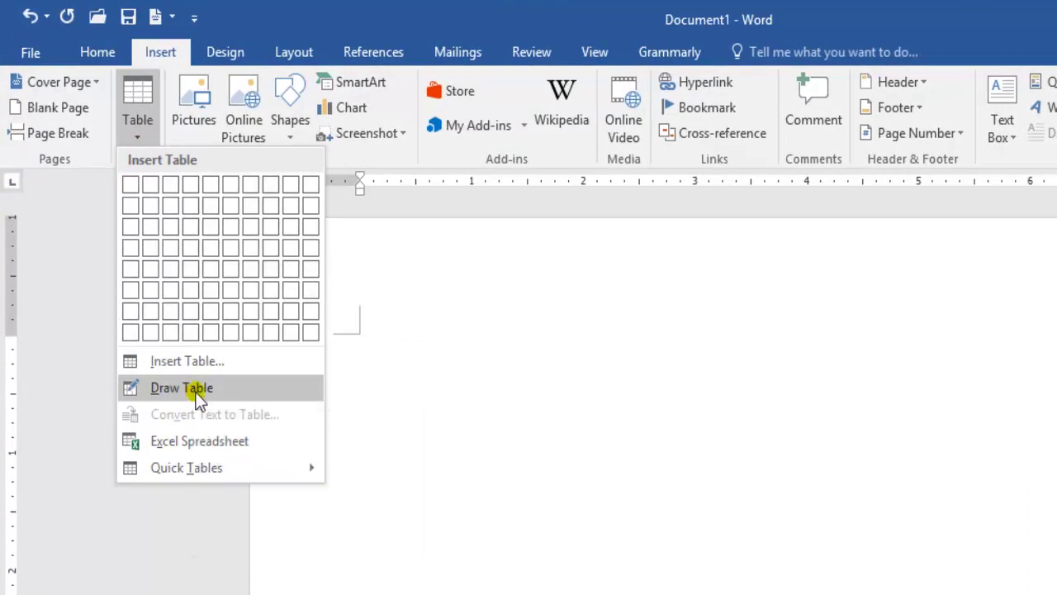
left_click(198, 399)
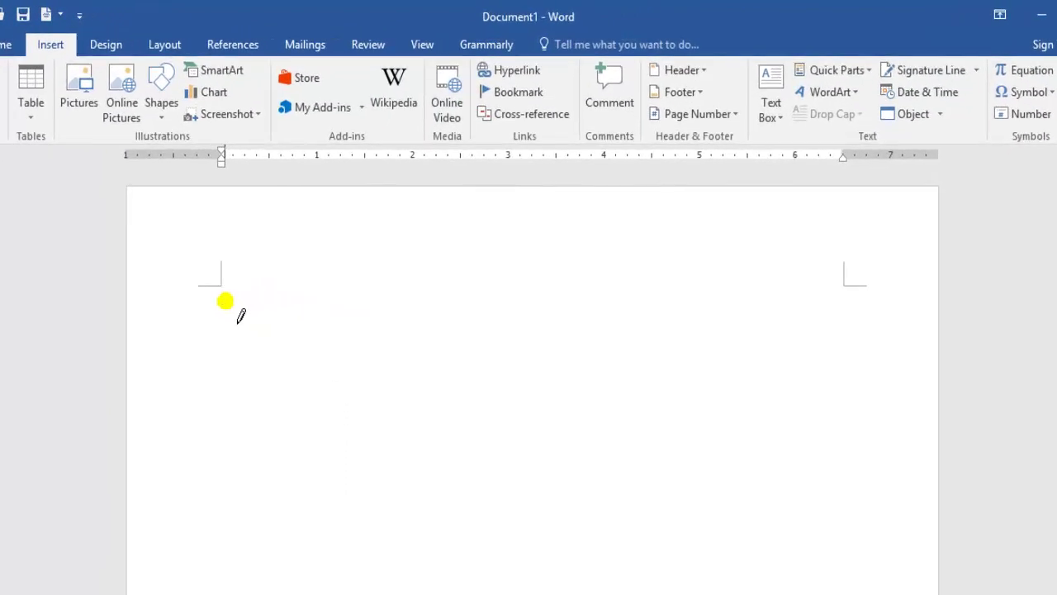
mouse_move(225, 301)
left_mouse_down()
mouse_move(342, 363)
mouse_move(480, 399)
mouse_move(598, 418)
mouse_move(767, 418)
mouse_move(857, 543)
left_mouse_up()
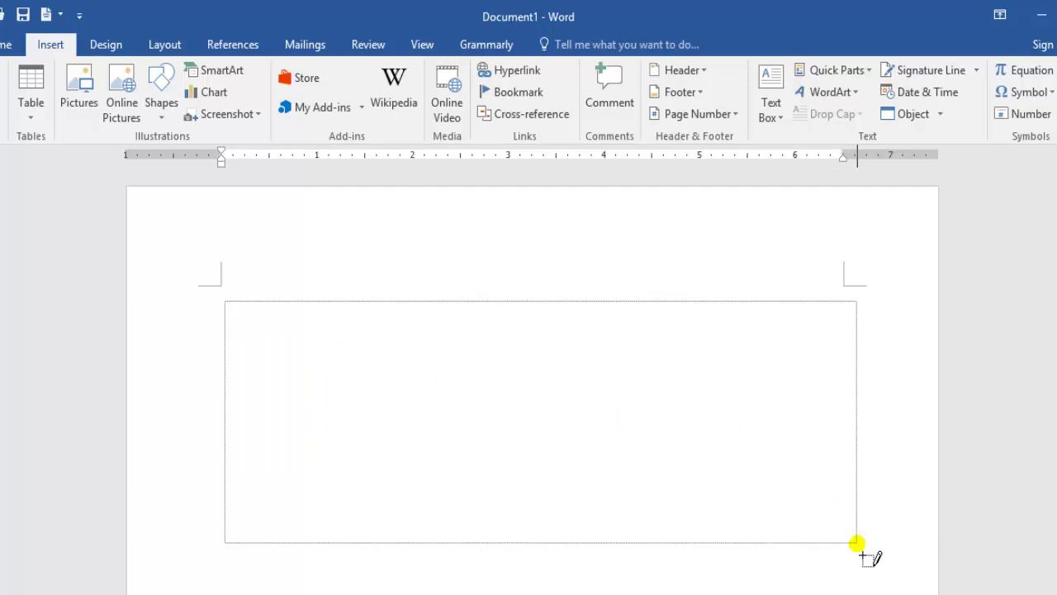
left_click_drag(857, 543, 856, 543)
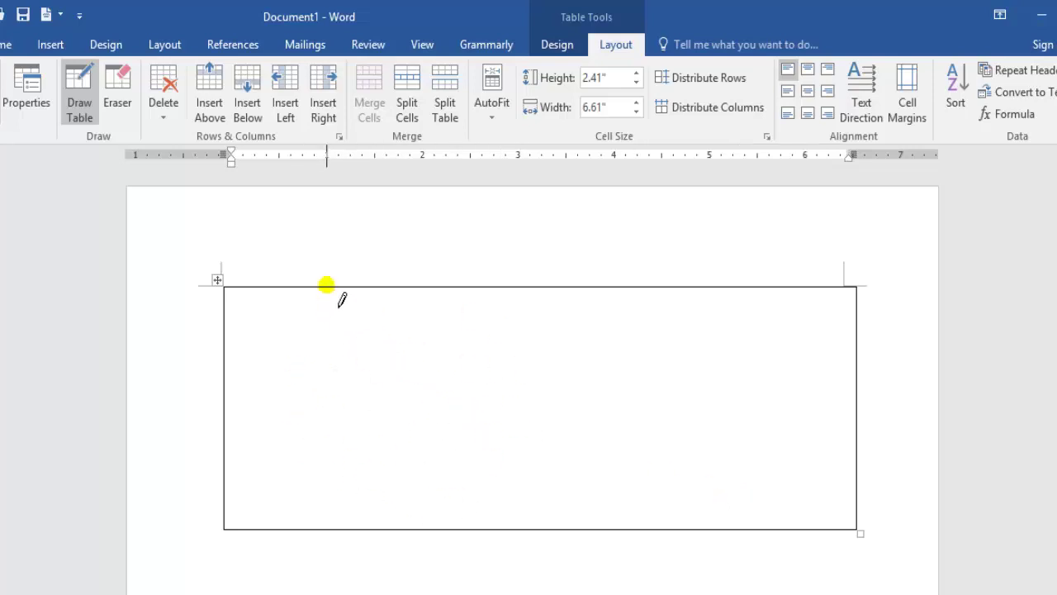
left_click_drag(326, 292, 331, 504)
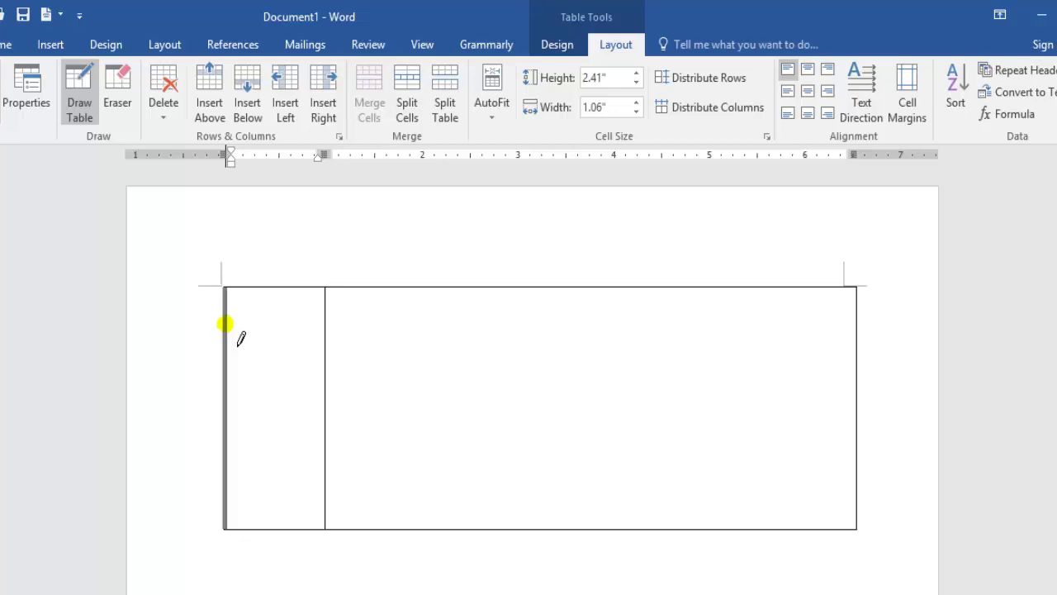
mouse_move(226, 327)
left_mouse_down()
mouse_move(267, 338)
mouse_move(411, 338)
left_mouse_up()
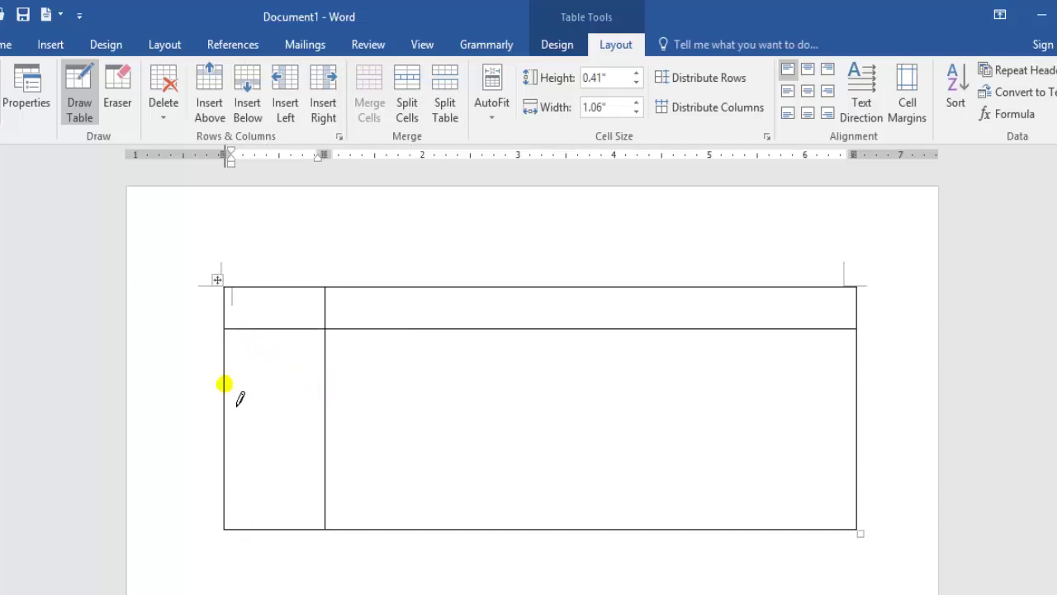
left_click_drag(229, 385, 404, 385)
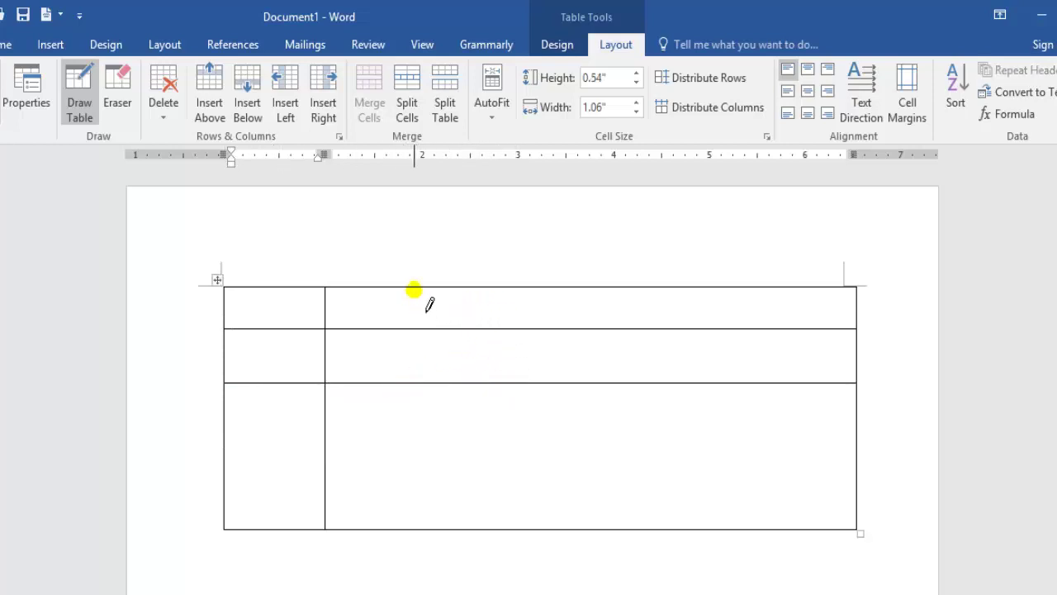
Add staggered vertical and horizontal borders, splitting the right column's top two and bottom two rows.
left_click_drag(414, 291, 413, 328)
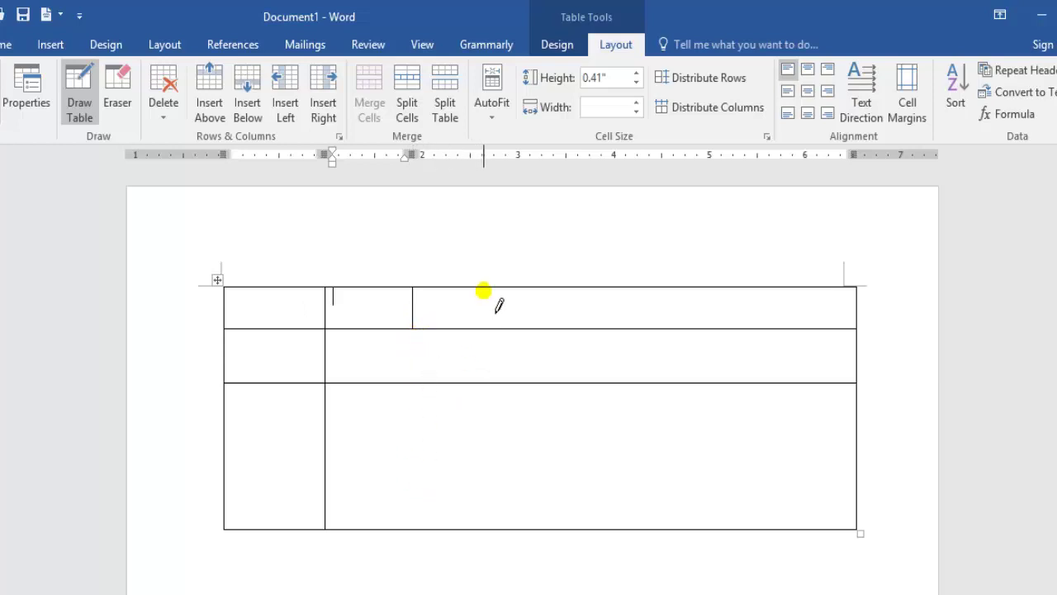
mouse_move(484, 290)
left_mouse_down()
mouse_move(476, 372)
mouse_move(493, 496)
left_mouse_up()
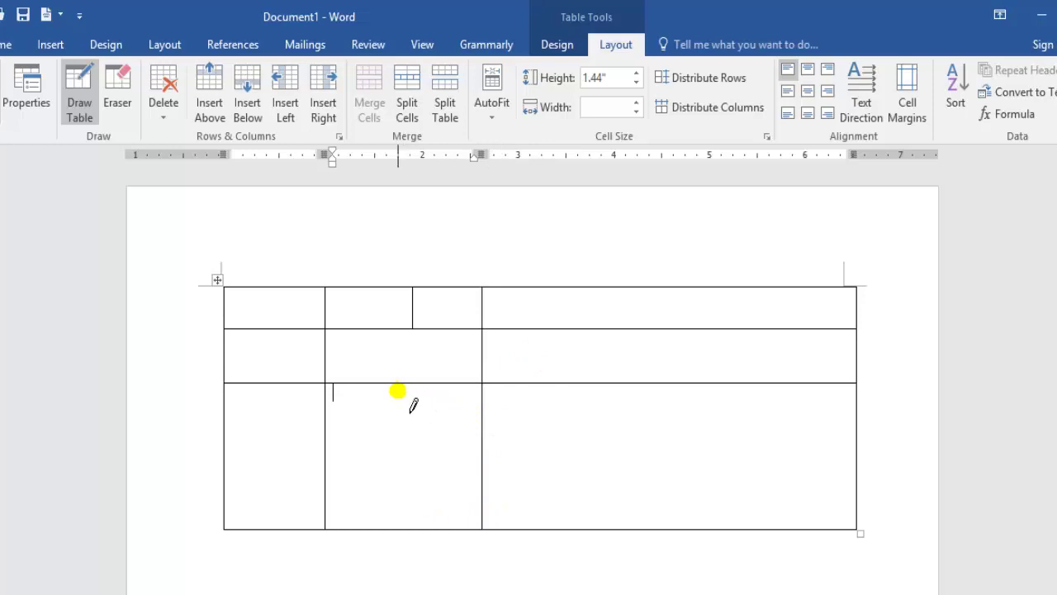
left_click_drag(398, 385, 397, 520)
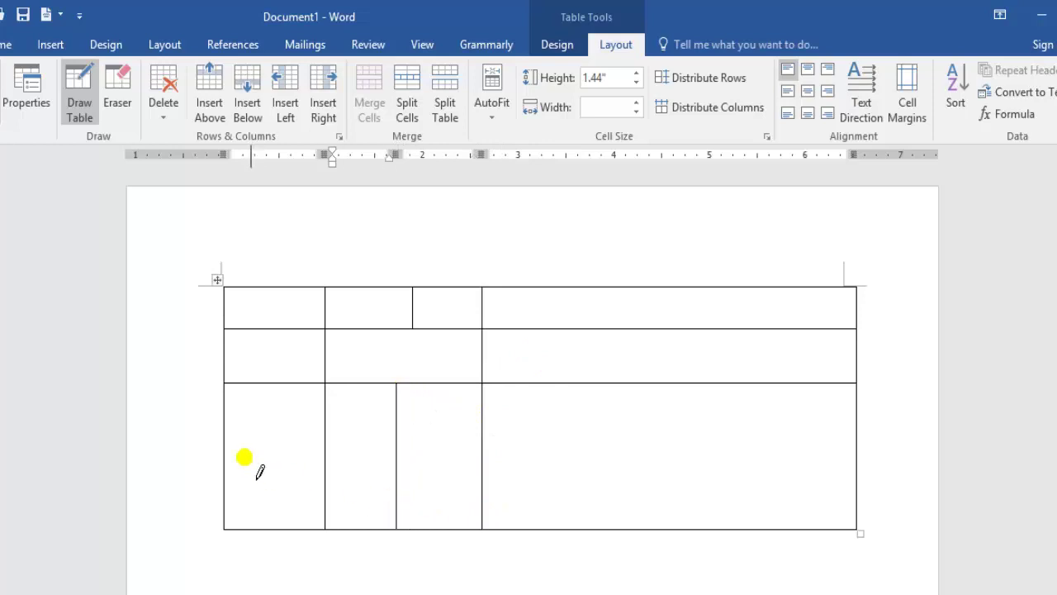
left_click_drag(237, 473, 358, 459)
mouse_move(496, 469)
left_mouse_down()
mouse_move(594, 441)
mouse_move(637, 477)
left_mouse_up()
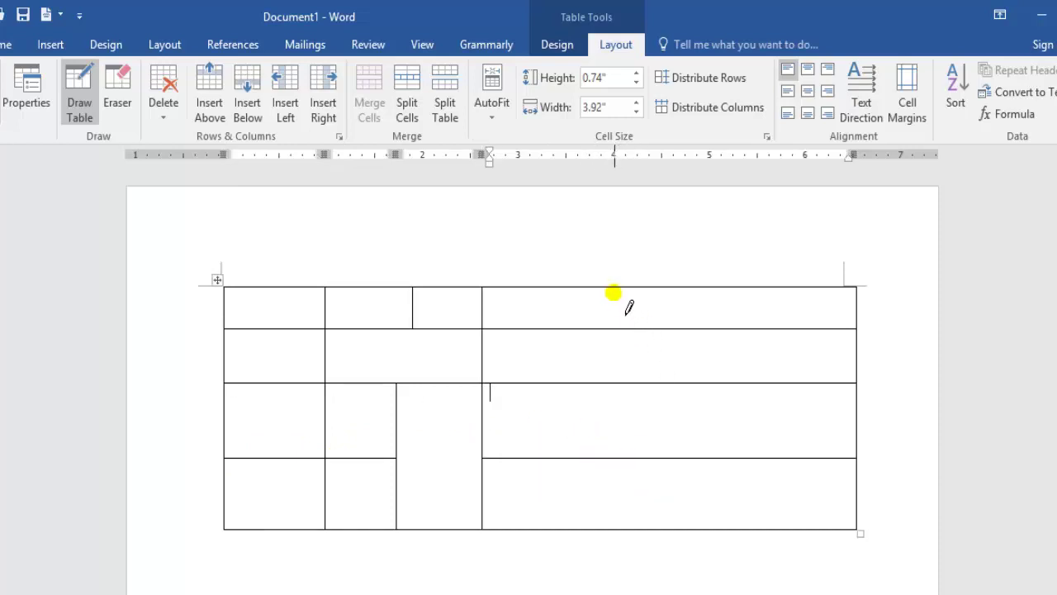
left_click_drag(613, 293, 612, 520)
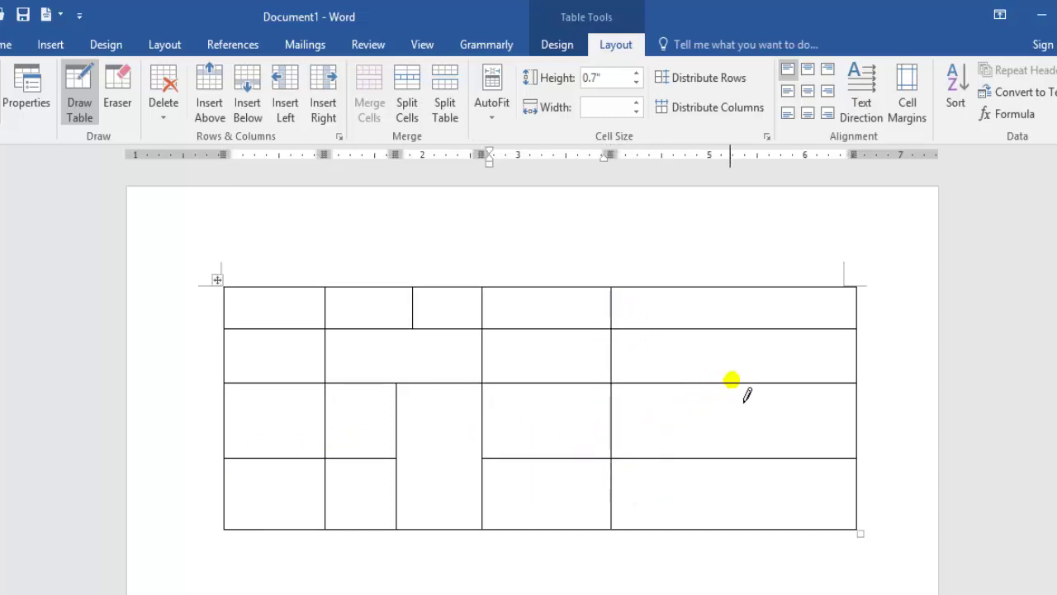
left_click_drag(732, 382, 720, 290)
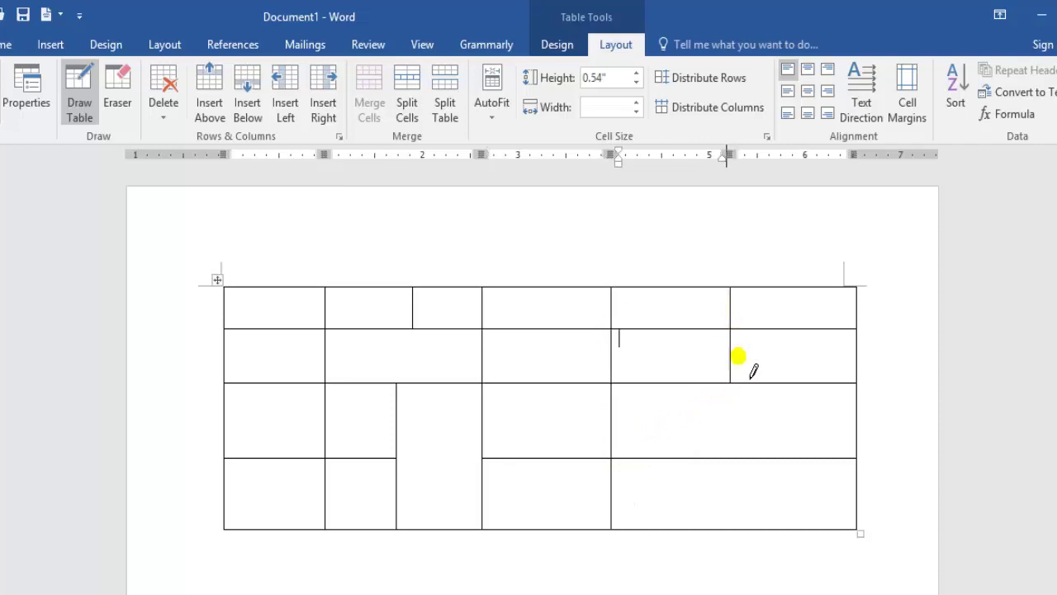
left_click_drag(791, 386, 794, 527)
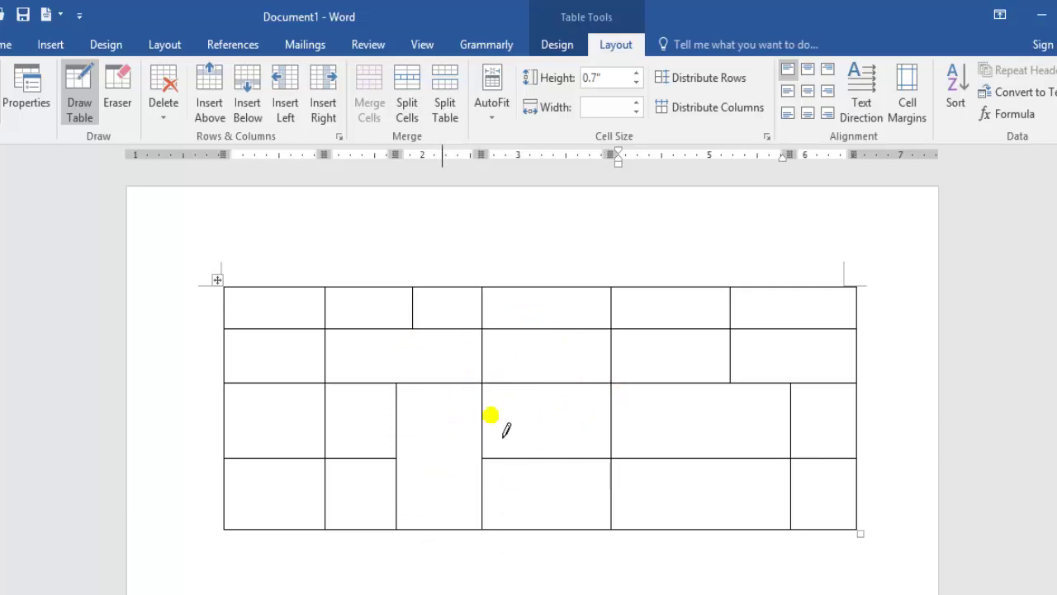
Select the entire document, including the drawn table.
key("ctrl+a")
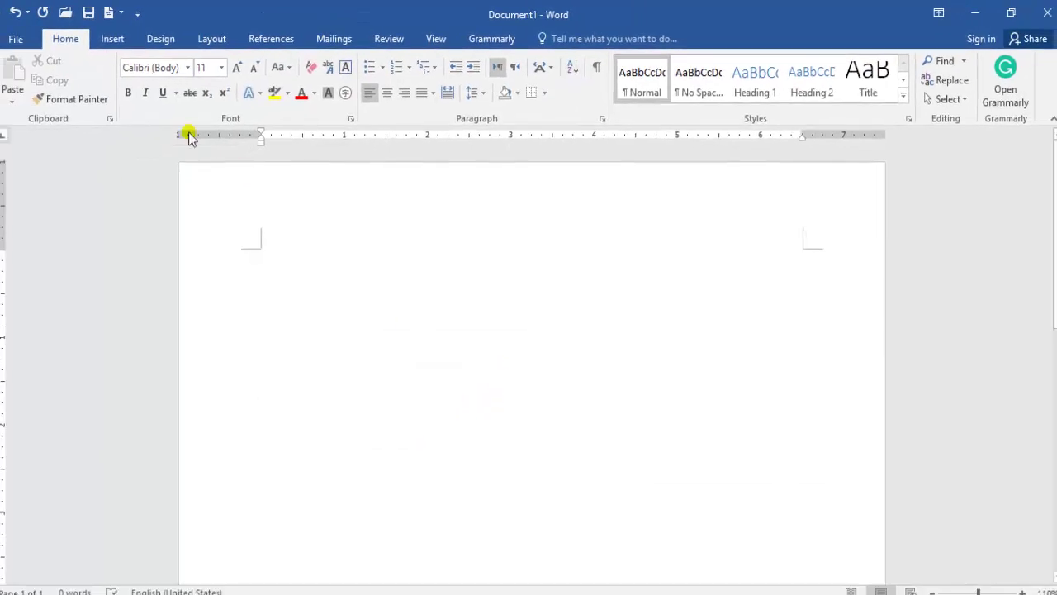
left_click(120, 39)
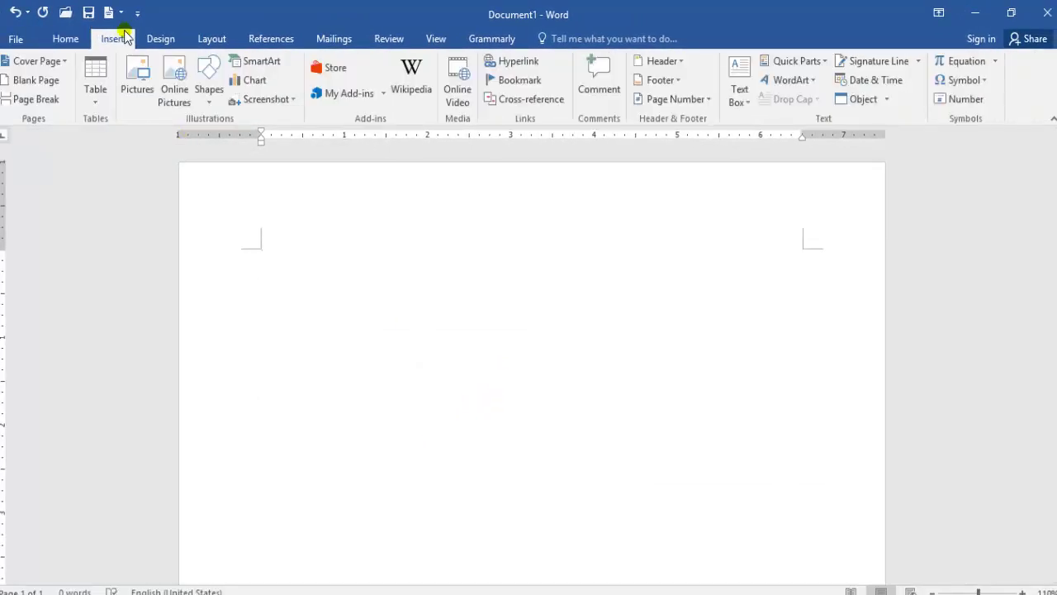
left_click(96, 93)
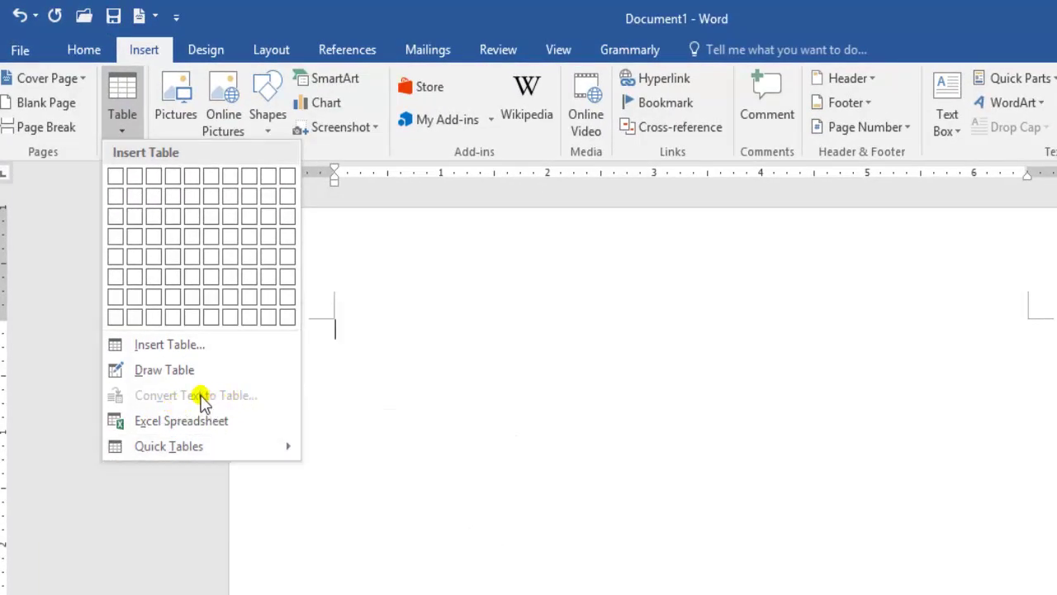
left_click(372, 404)
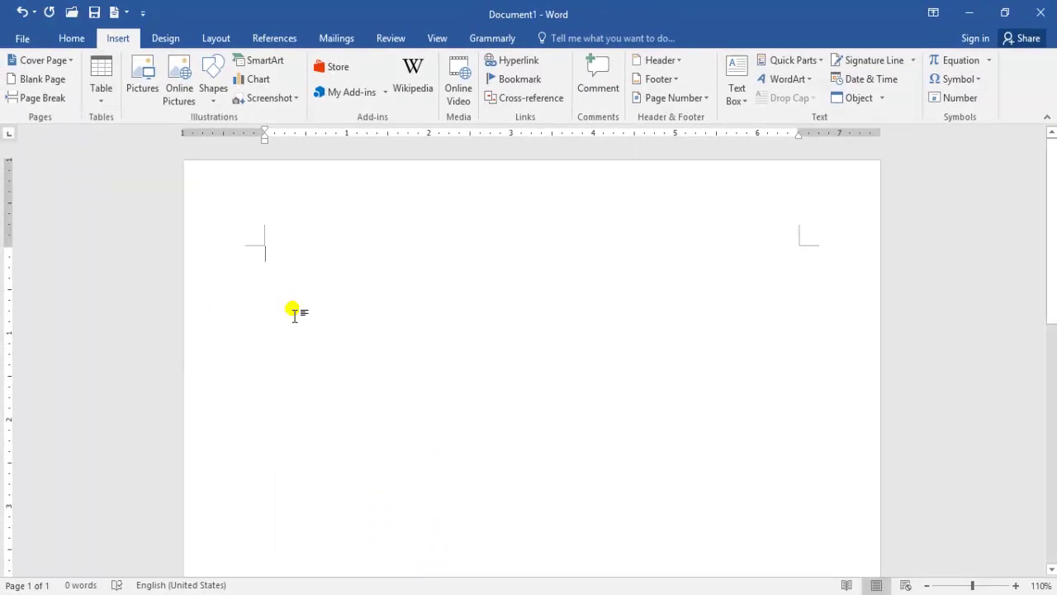
Replace it with =rand() sample text, delete the last three paragraphs, and select the remaining two.
type("=rand(")
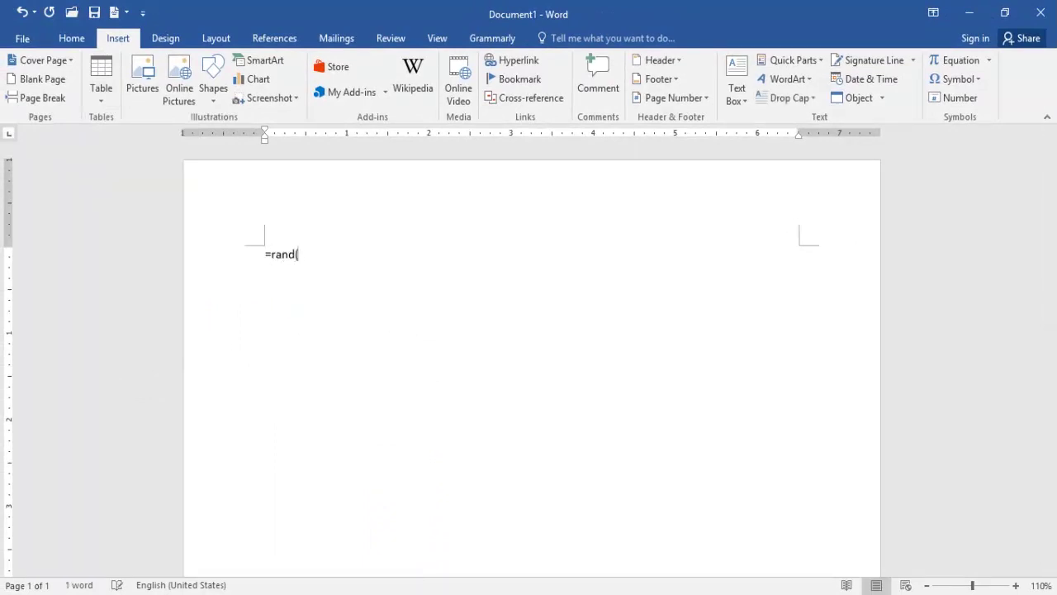
type(")")
key("Return")
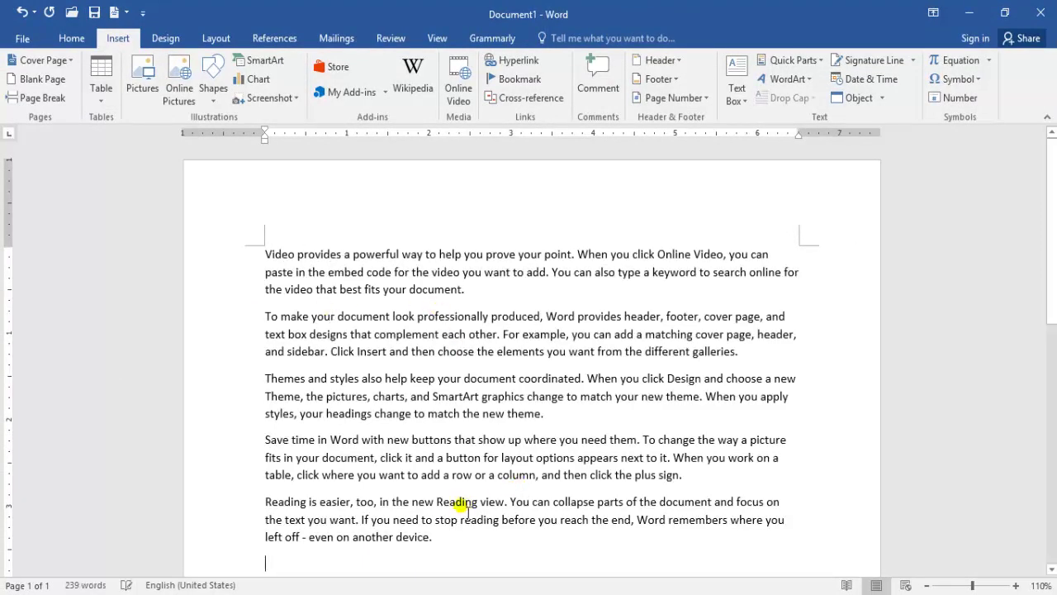
left_click_drag(434, 537, 267, 381)
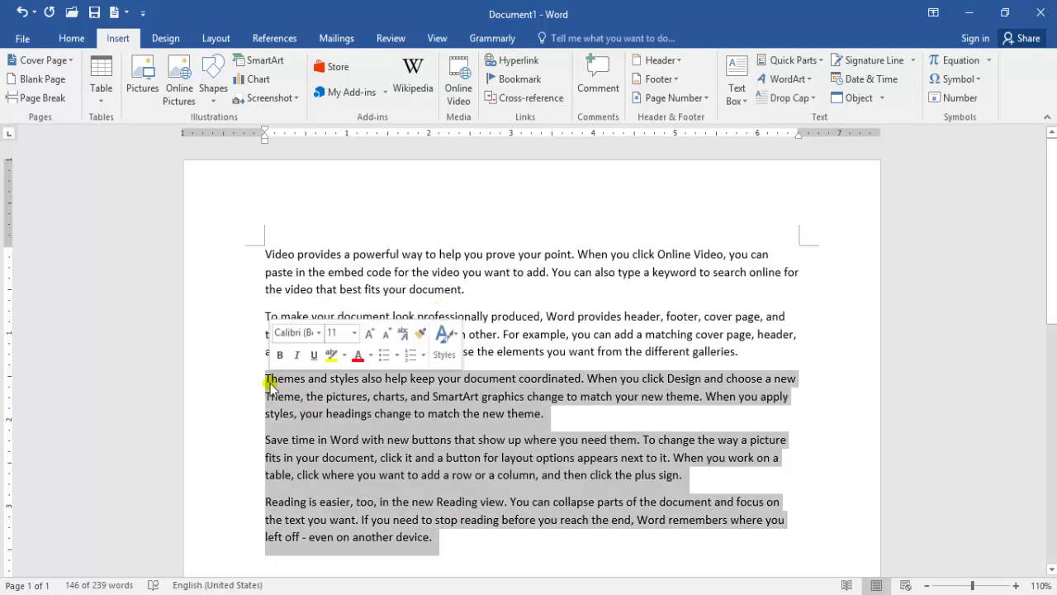
key("Delete")
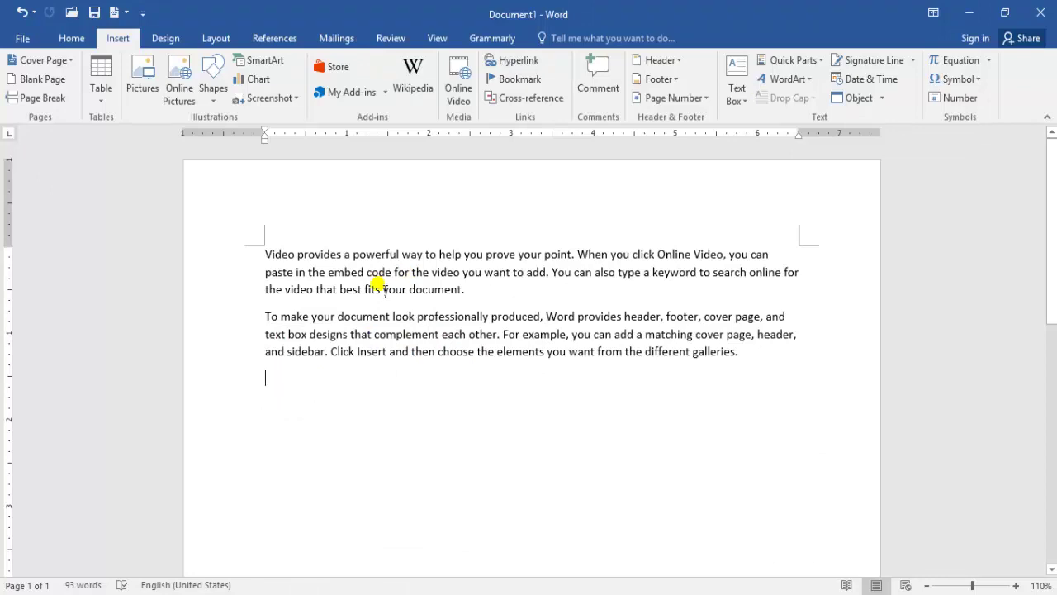
left_click_drag(727, 354, 267, 253)
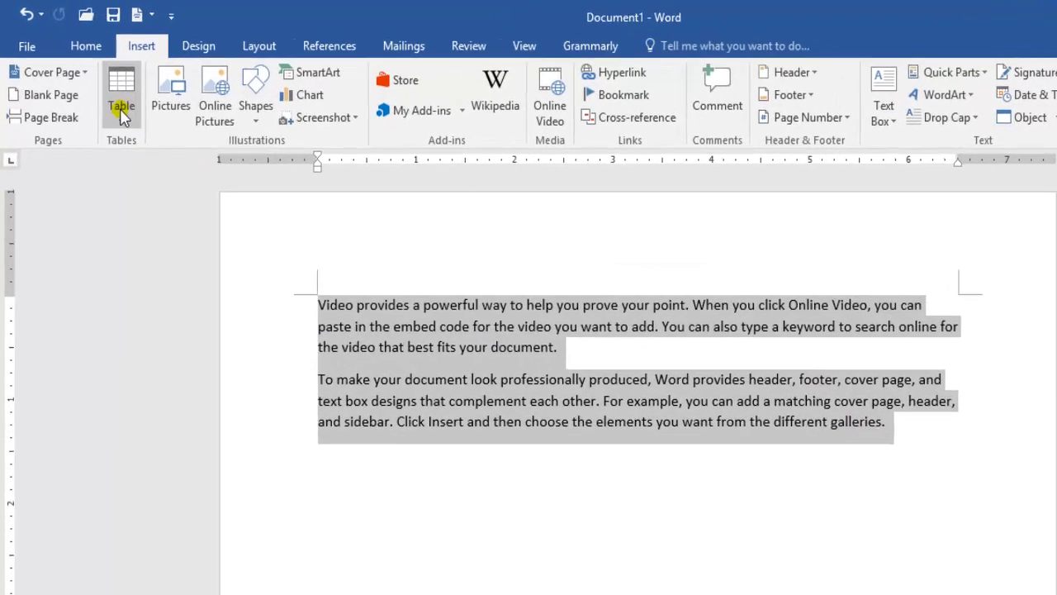
Convert the two selected paragraphs to a table using Commas as the separator.
left_click(139, 138)
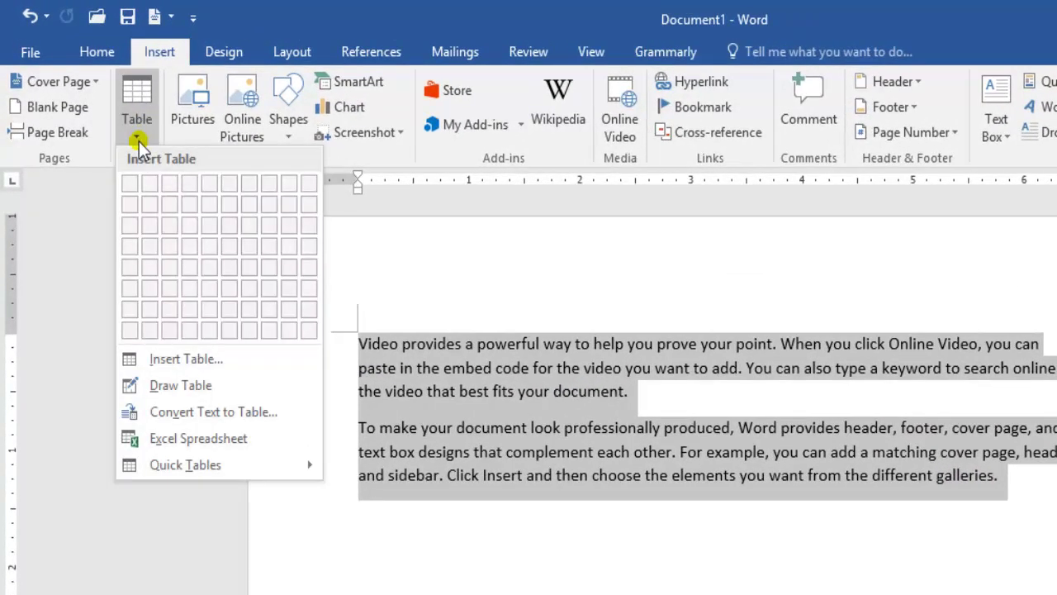
left_click(198, 423)
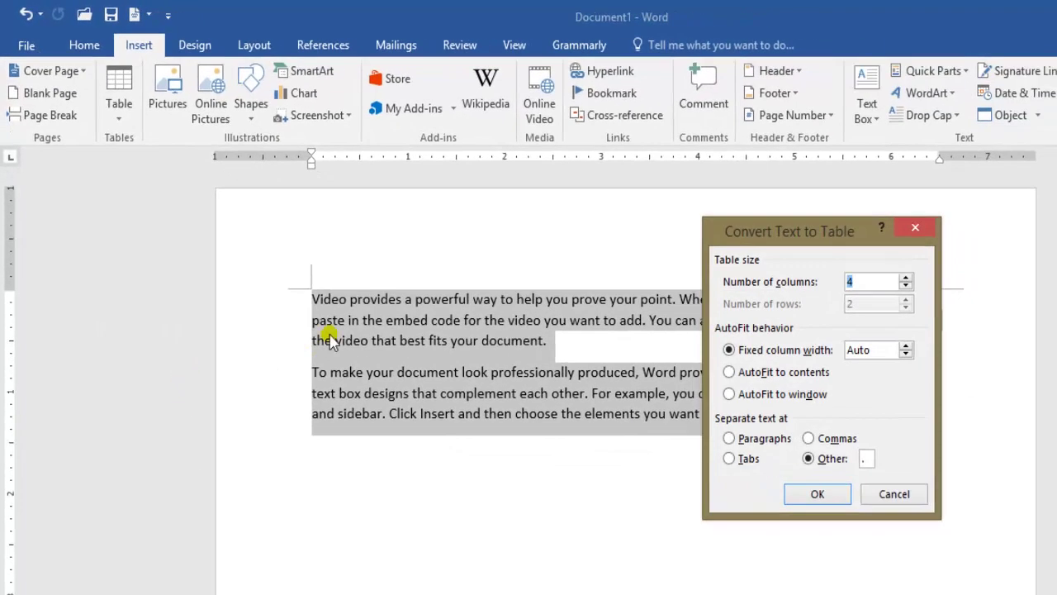
left_click_drag(823, 252, 811, 305)
left_click_drag(758, 285, 159, 304)
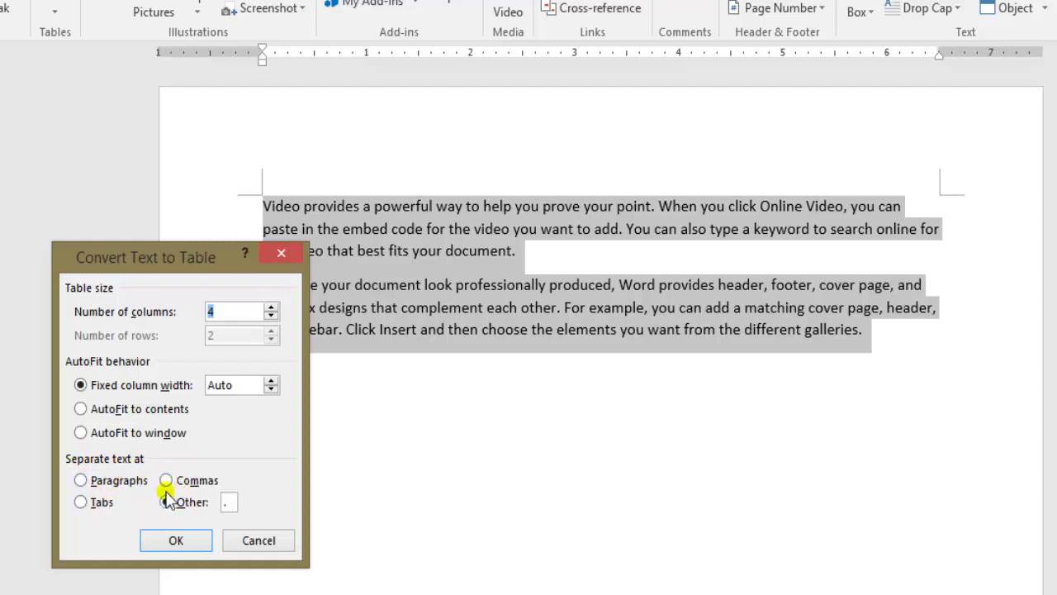
left_click(168, 482)
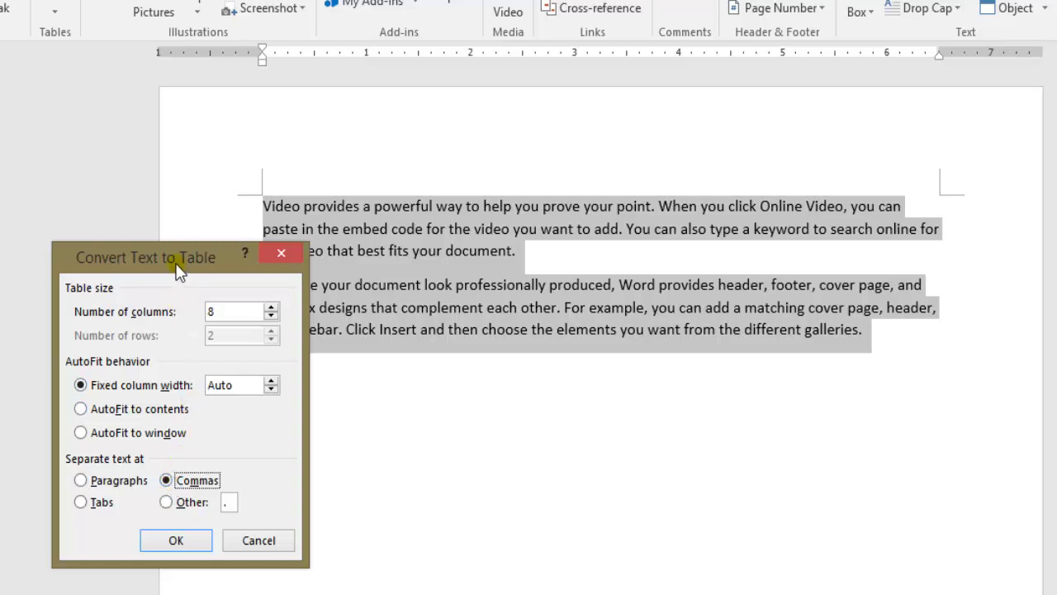
left_click_drag(177, 271, 123, 276)
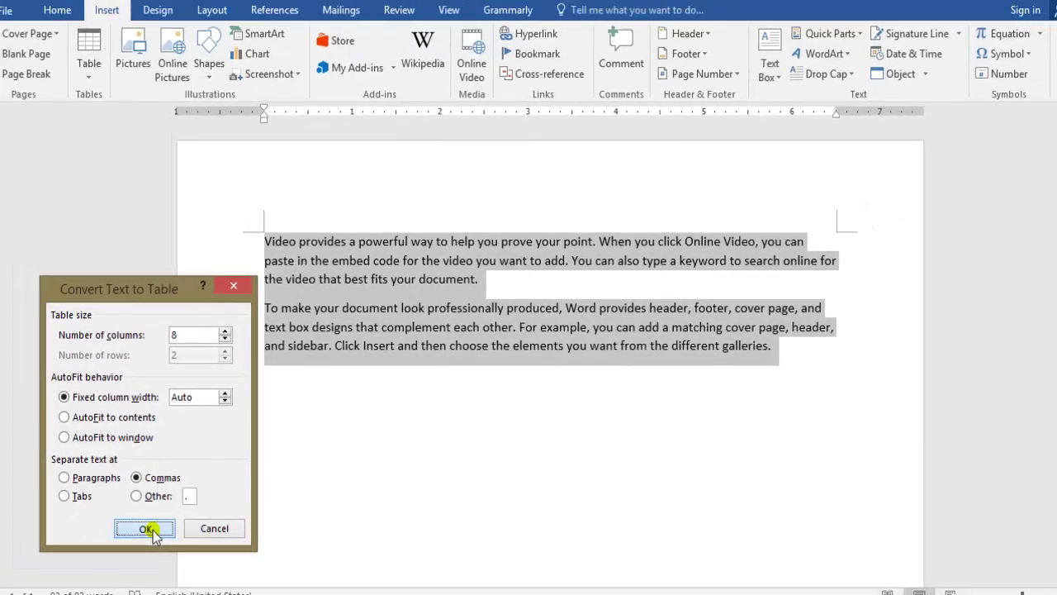
left_click(122, 547)
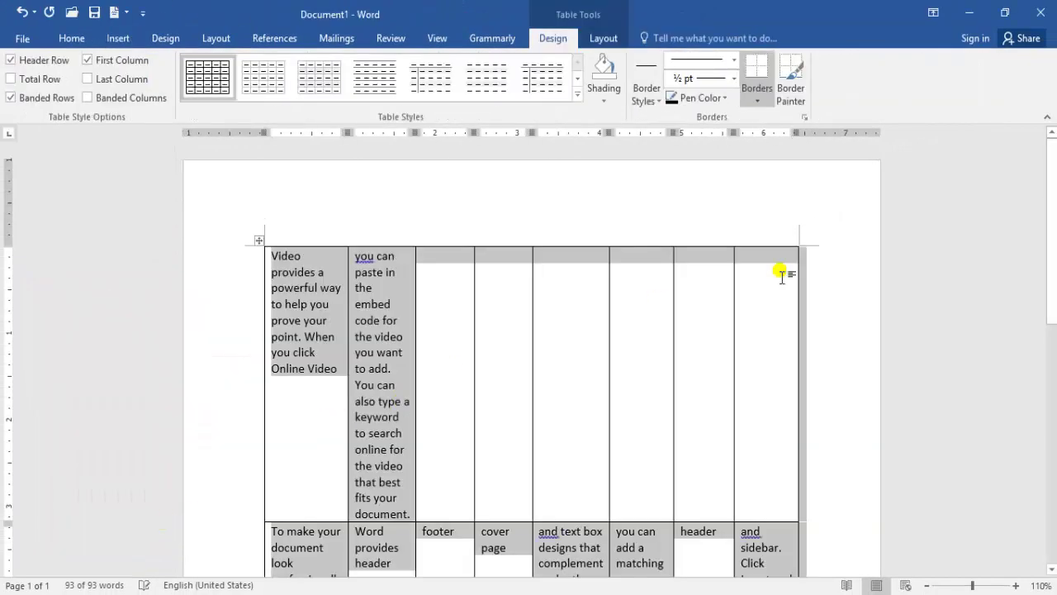
Scroll through the new 8-column table, then undo the conversion with Ctrl+Z.
left_click_drag(1050, 229, 968, 307)
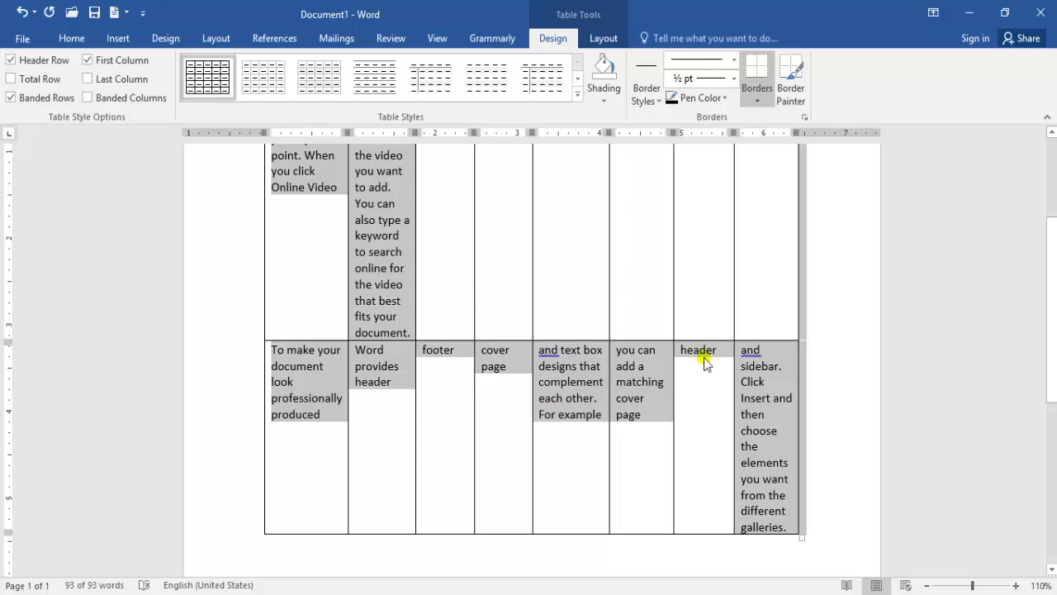
left_click_drag(1054, 355, 1054, 318)
key("ctrl+z")
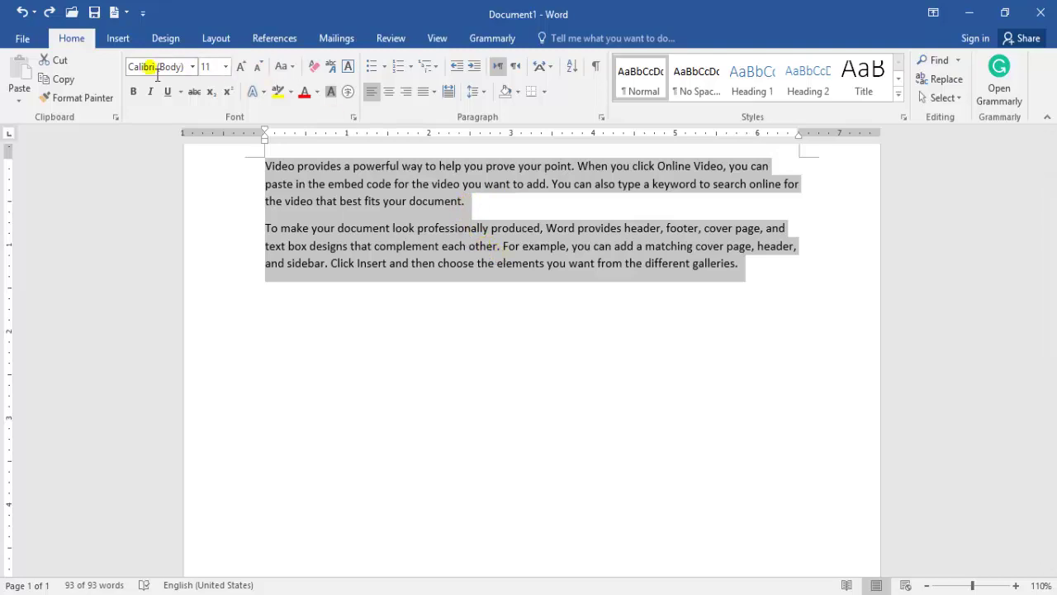
left_click(116, 40)
left_click(102, 93)
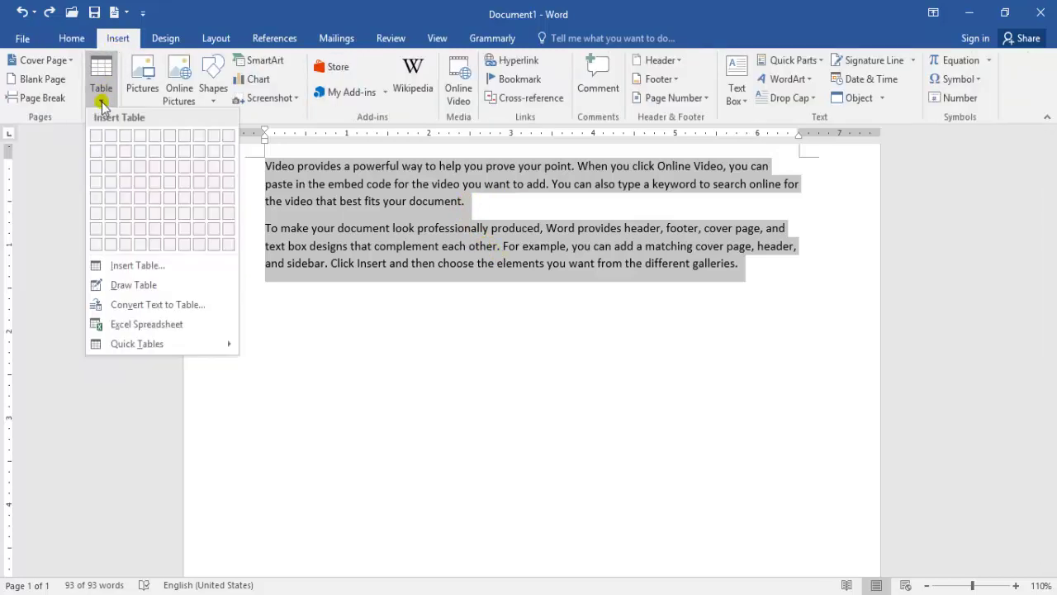
left_click(122, 304)
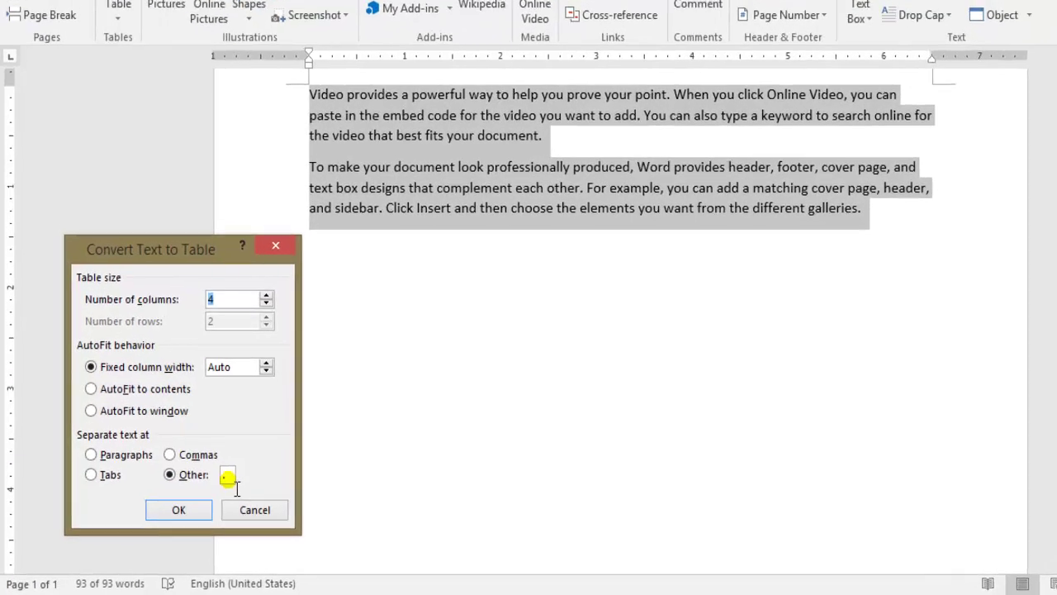
left_click(229, 478)
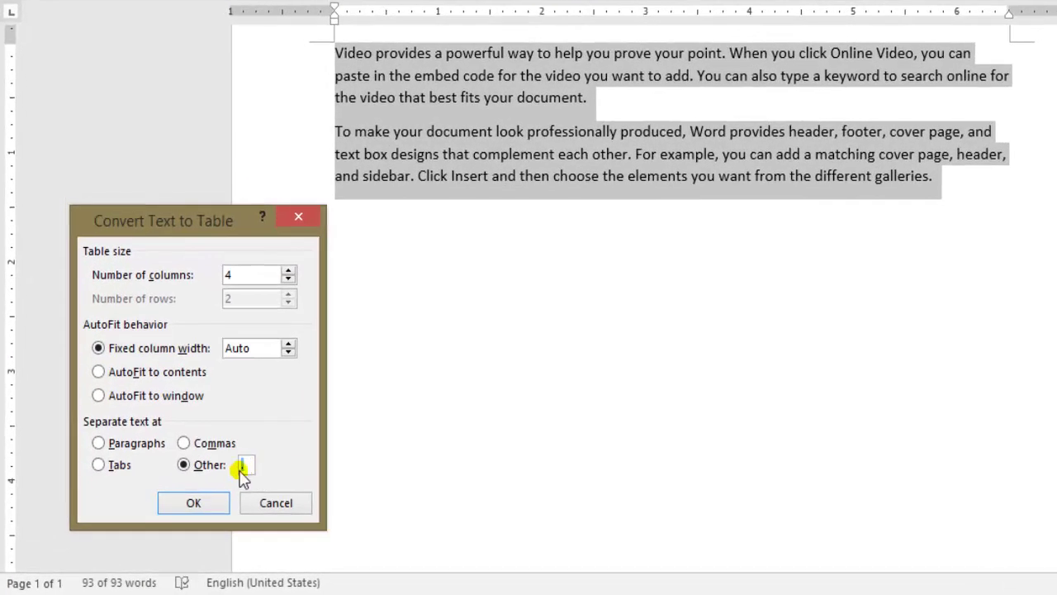
type("-")
left_click(98, 445)
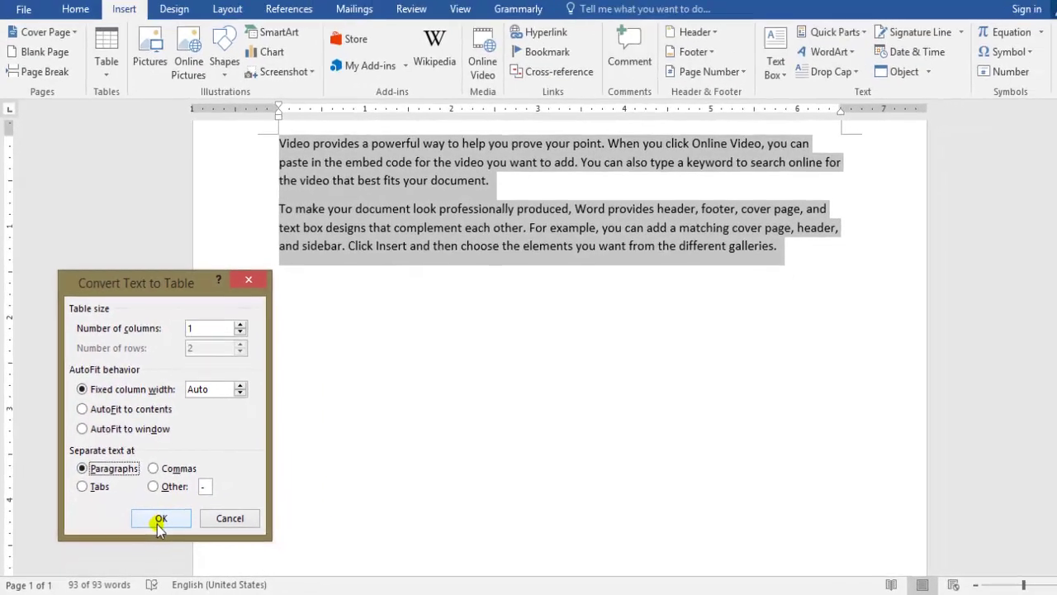
left_click(160, 519)
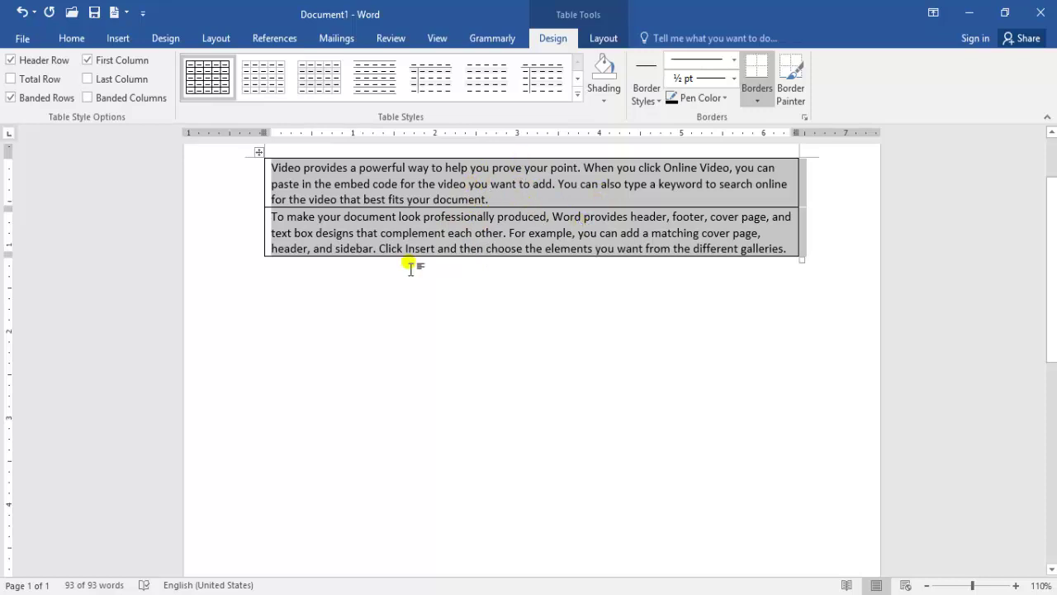
key("ctrl+z")
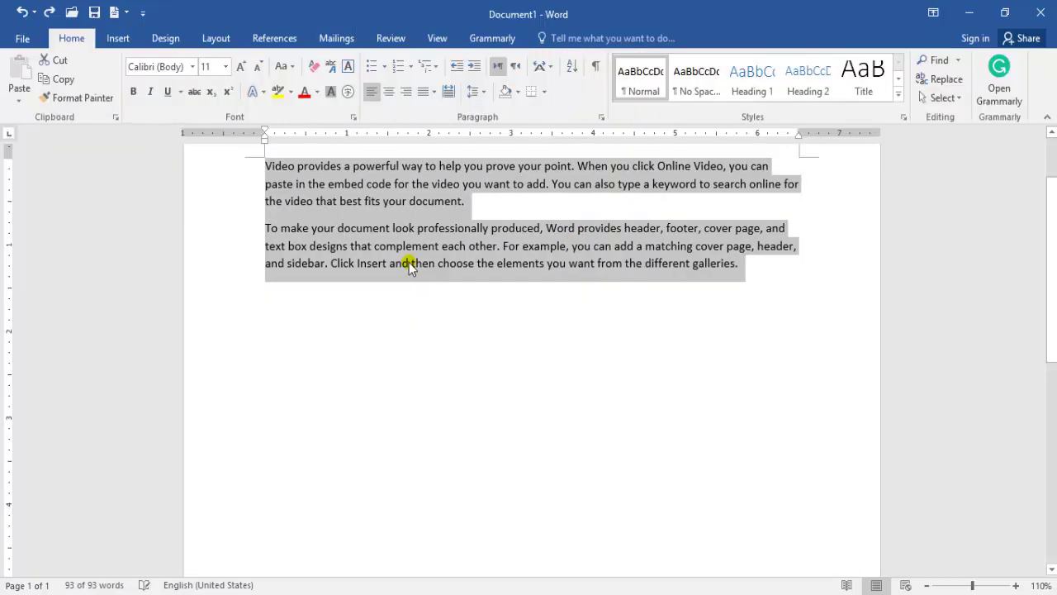
Add blank lines above the 'Video' paragraph and show the Table dropdown.
left_click(118, 42)
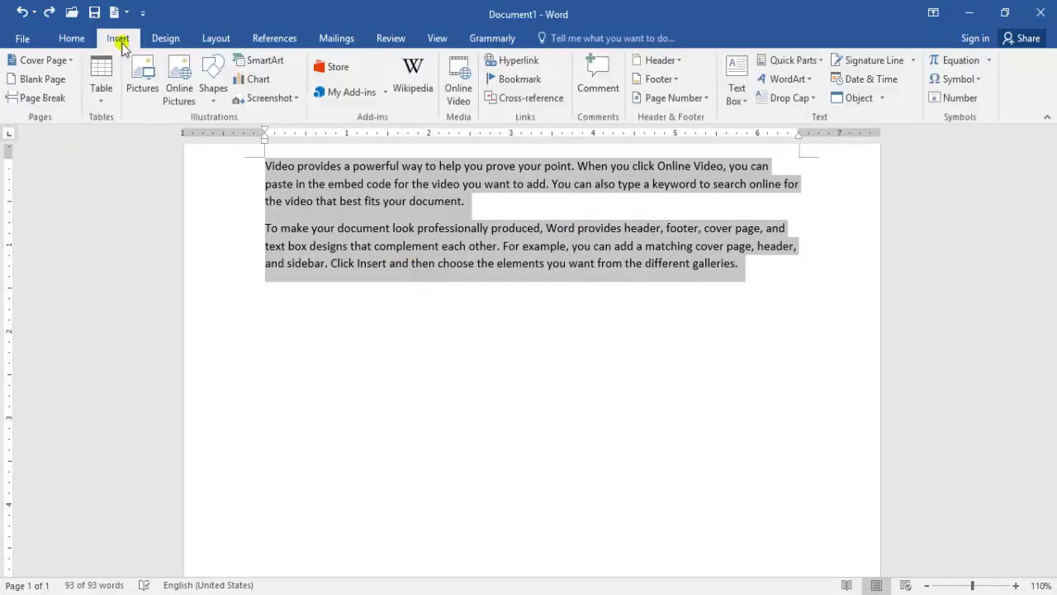
left_click(103, 97)
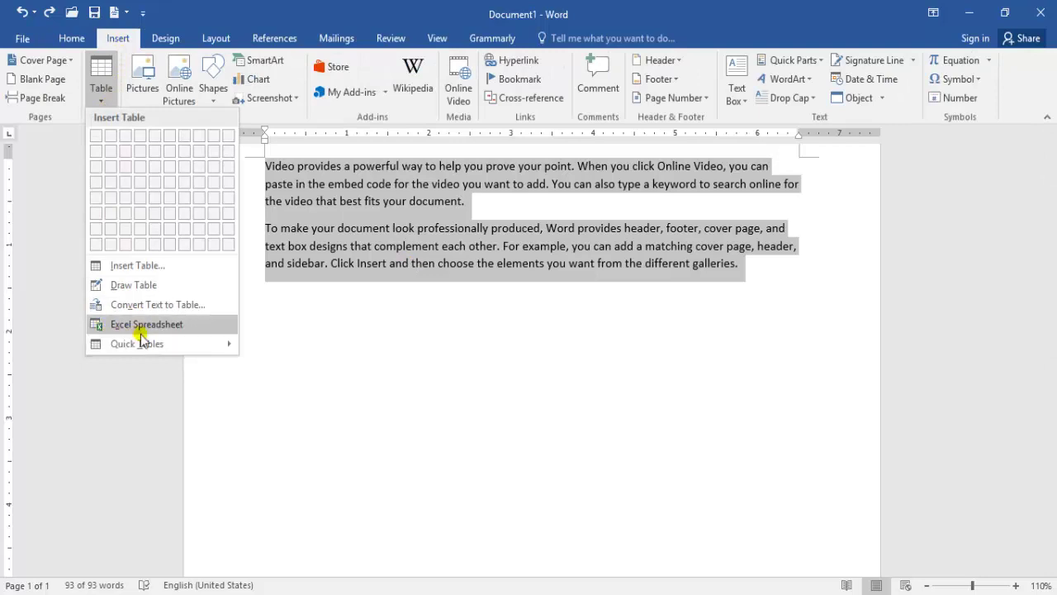
left_click(380, 299)
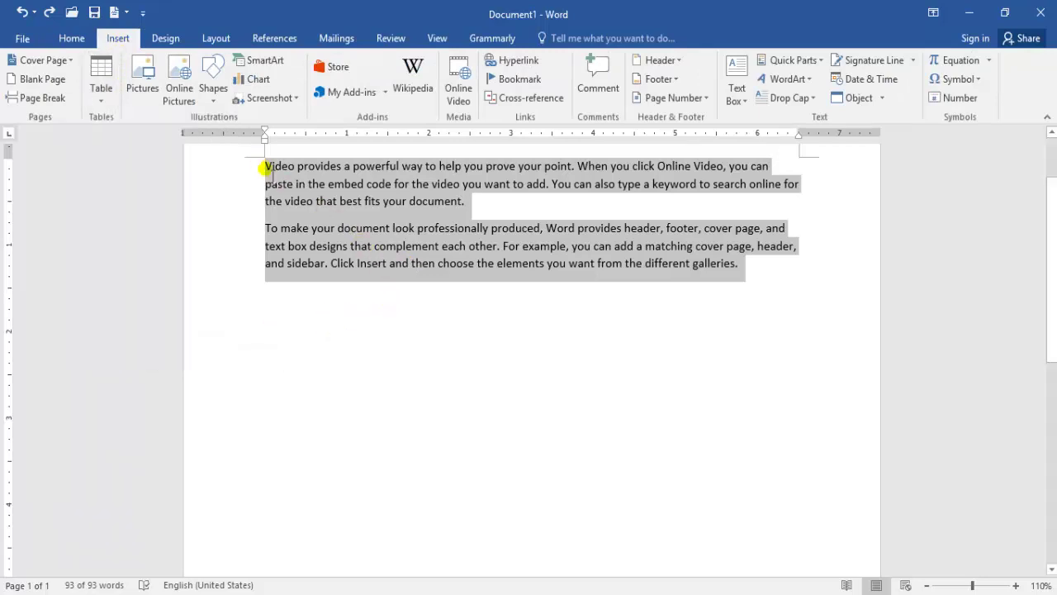
left_click(266, 170)
key("Return")
key("Return")
key("Return")
key("Return")
key("Return")
key("Return")
key("Return")
key("Return")
key("Return")
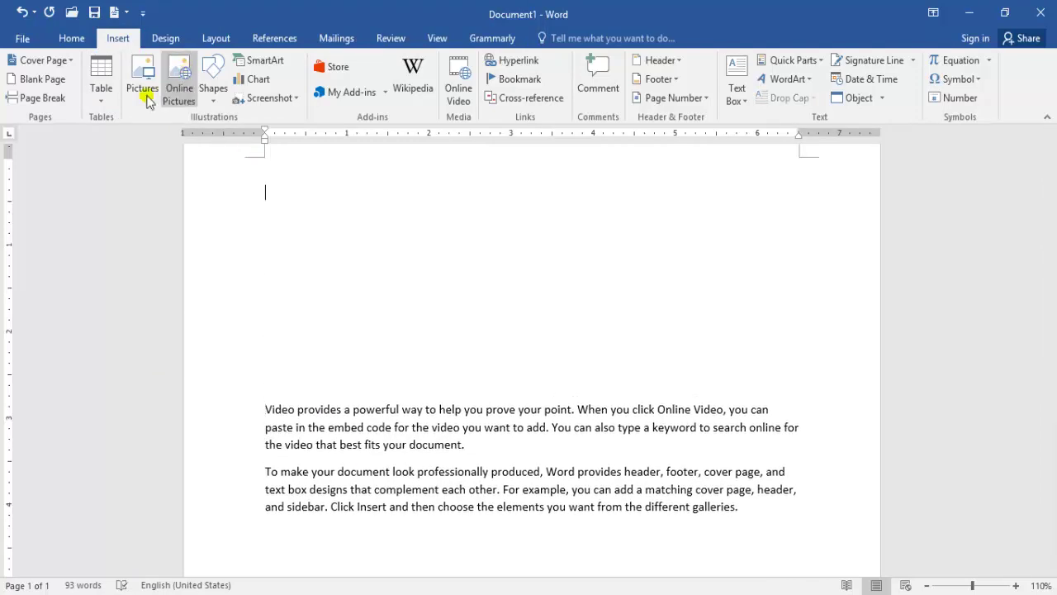
left_click(102, 95)
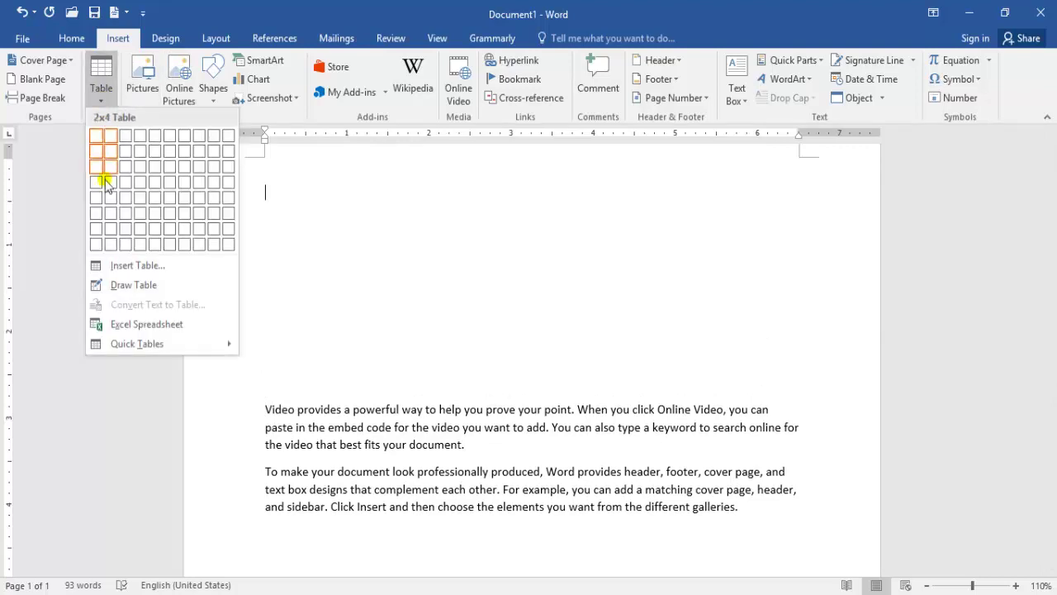
Embed an Excel spreadsheet and enter 25 in A1, 45 in B3, 25 in C2, 32 in D2.
left_click(129, 324)
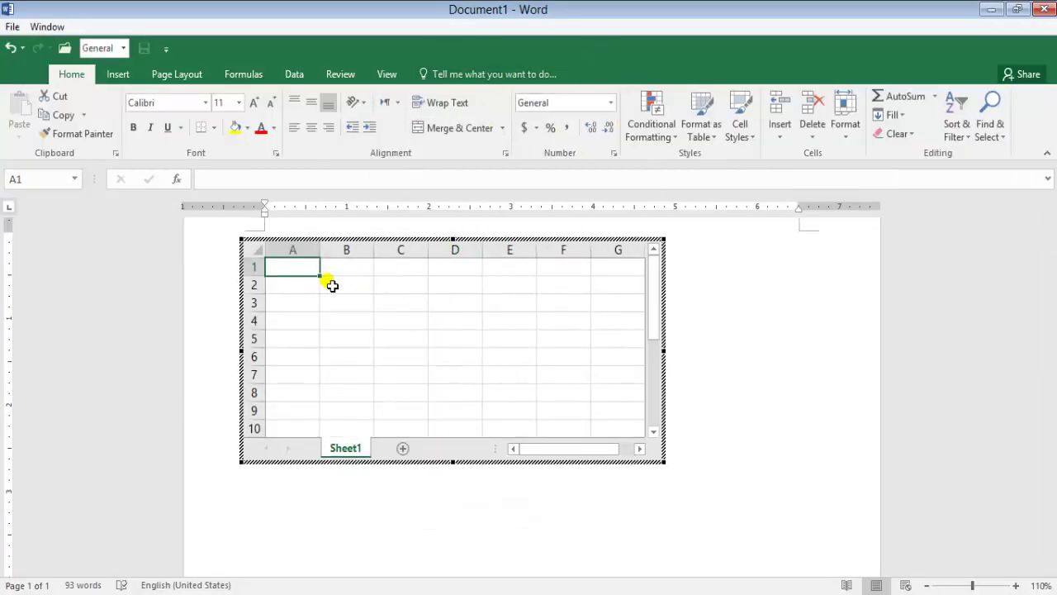
type("5")
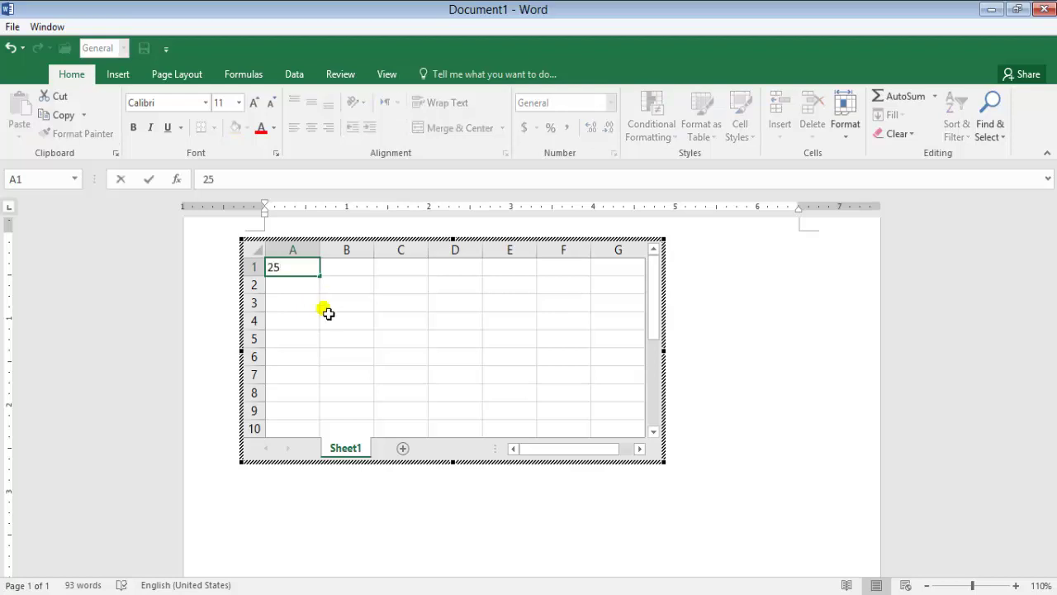
left_click(354, 311)
type("45")
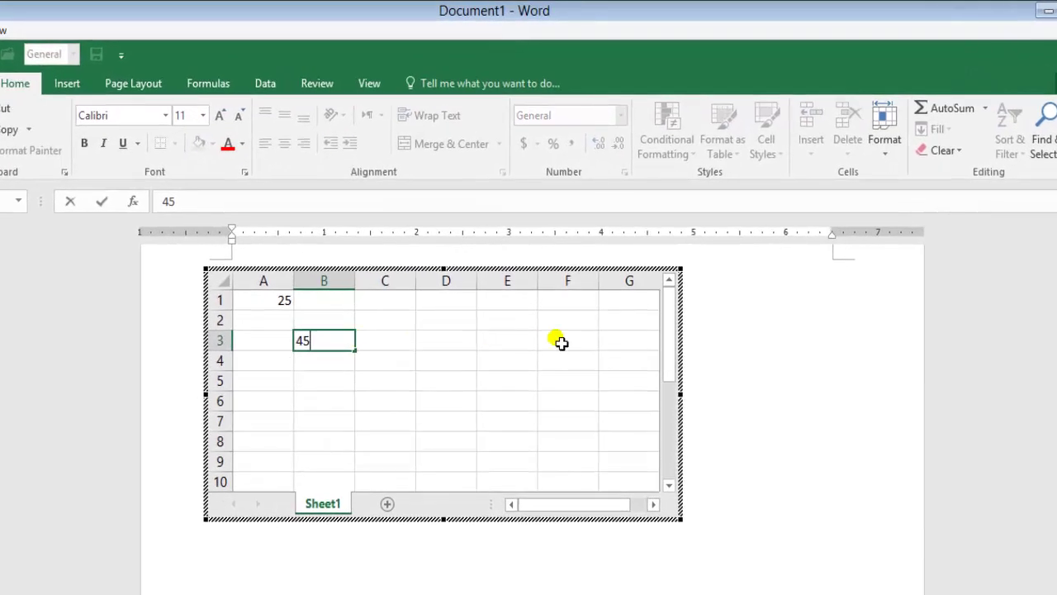
left_click(399, 423)
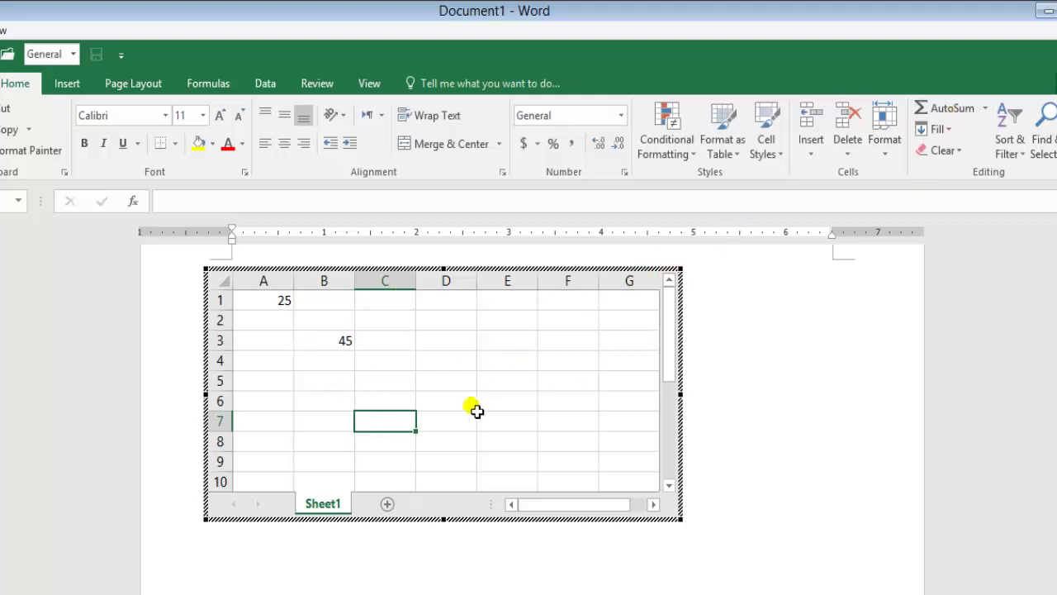
left_click(398, 322)
type("25")
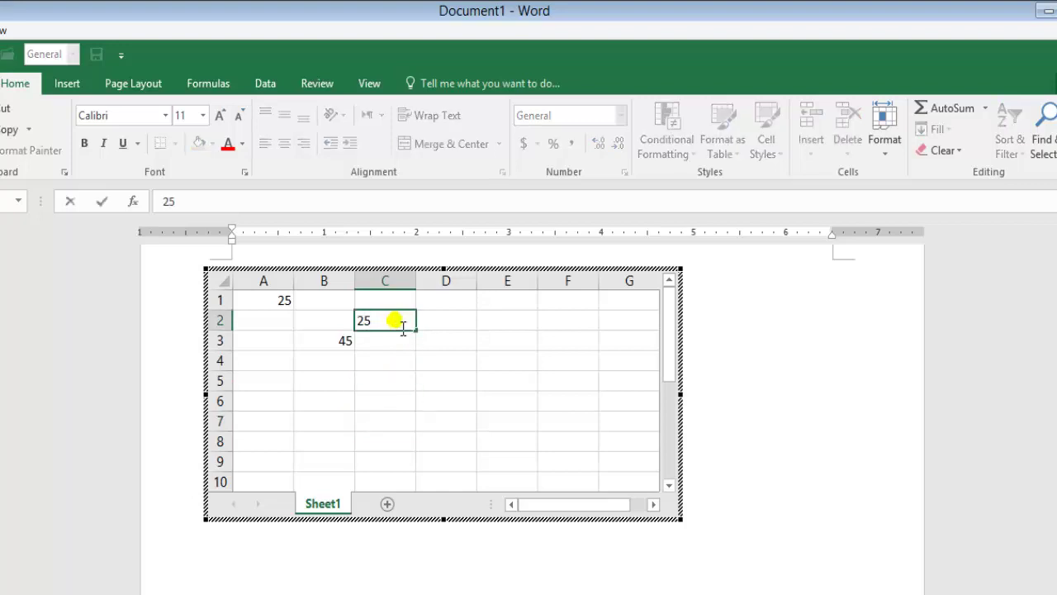
key("Tab")
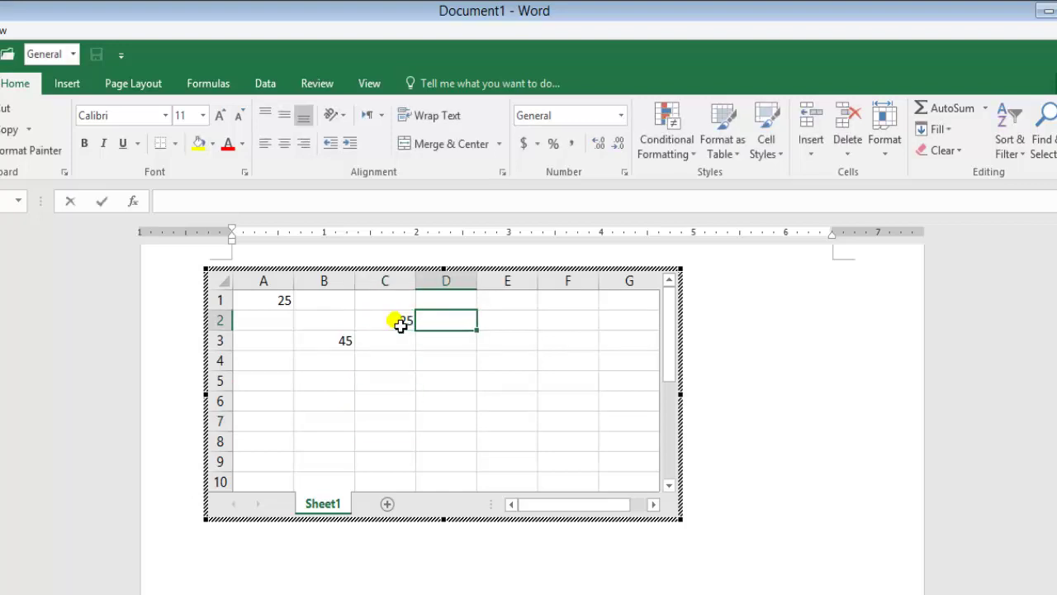
type("32")
key("Tab")
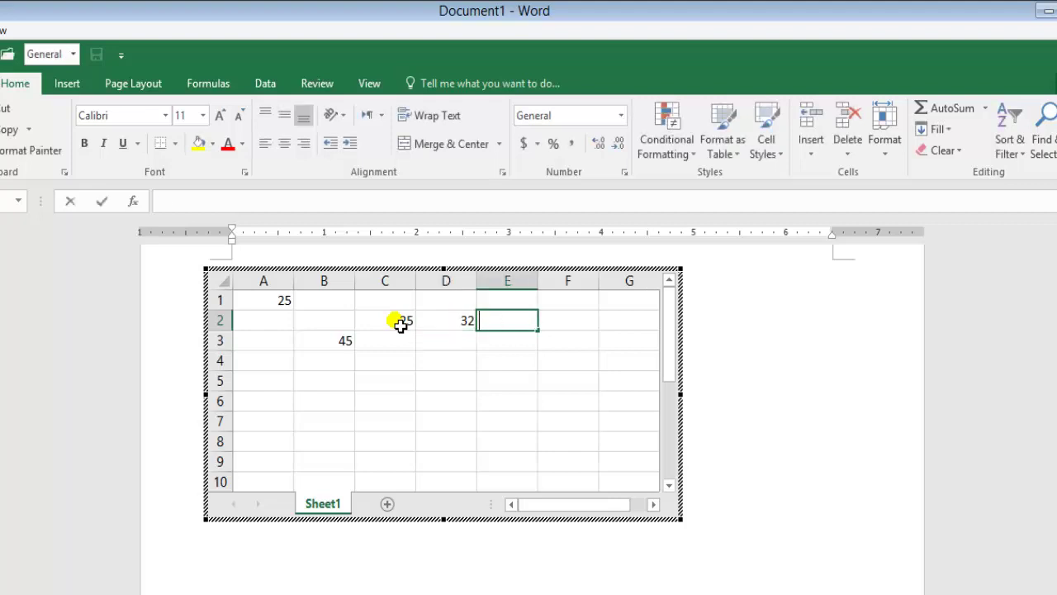
Enter =sum(C2,D2) in E2 so it shows 57, then return to the document.
type("=sum")
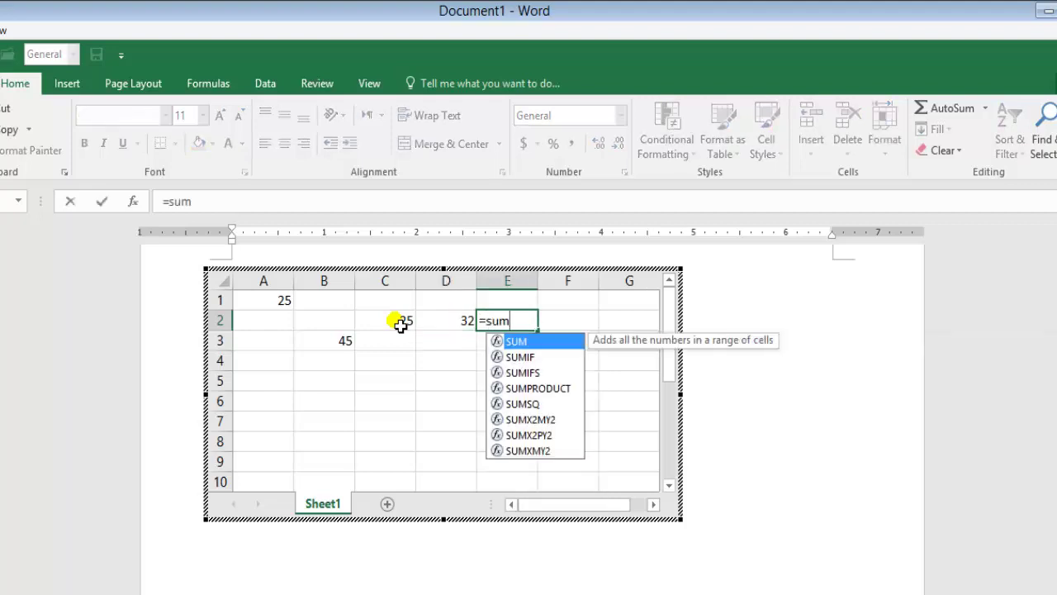
type("(")
left_click(399, 325)
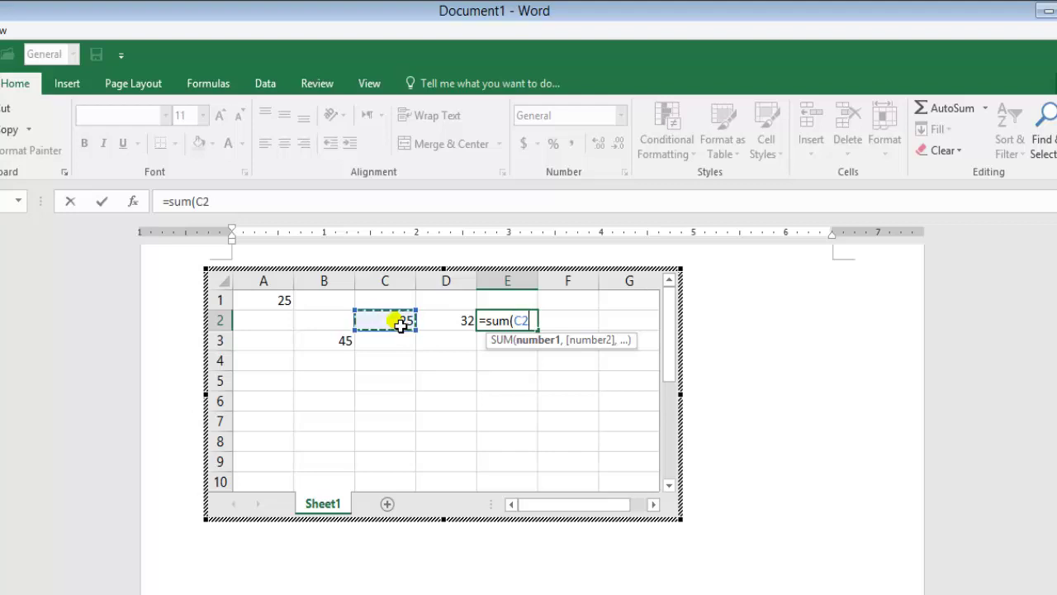
type(",")
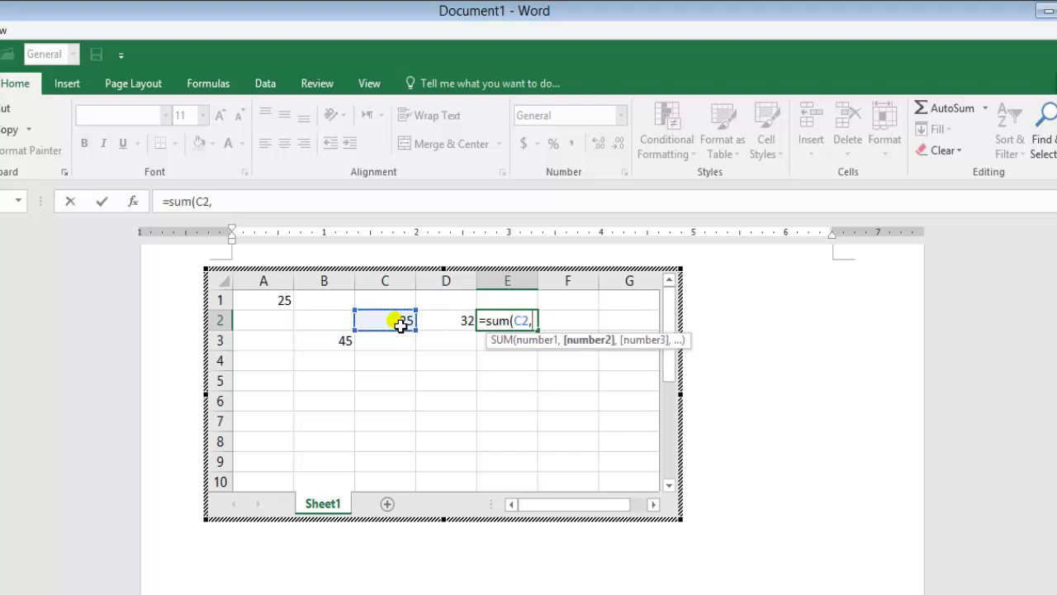
left_click(442, 328)
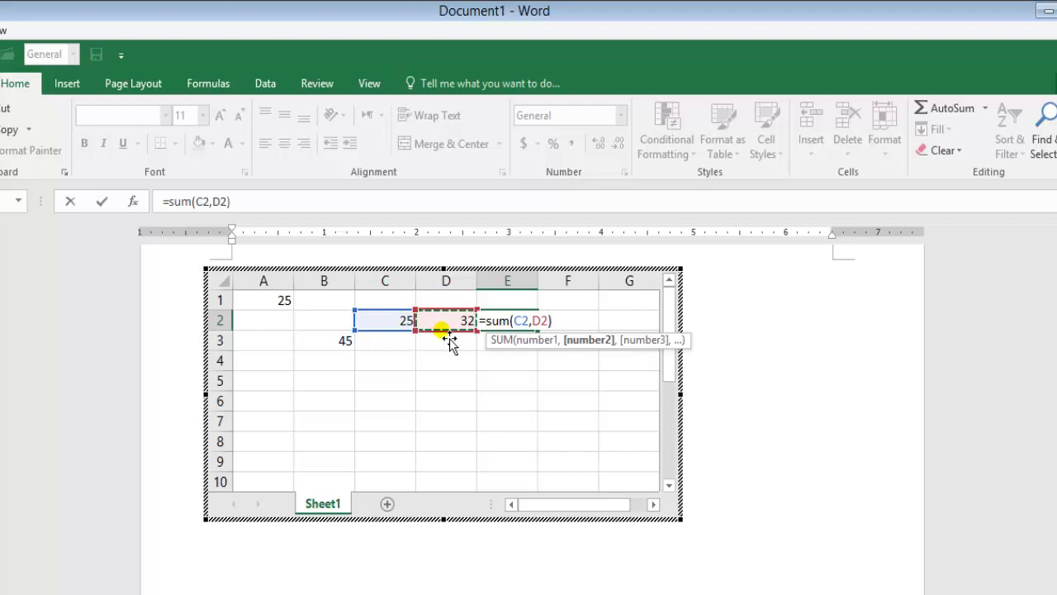
type(")")
key("Return")
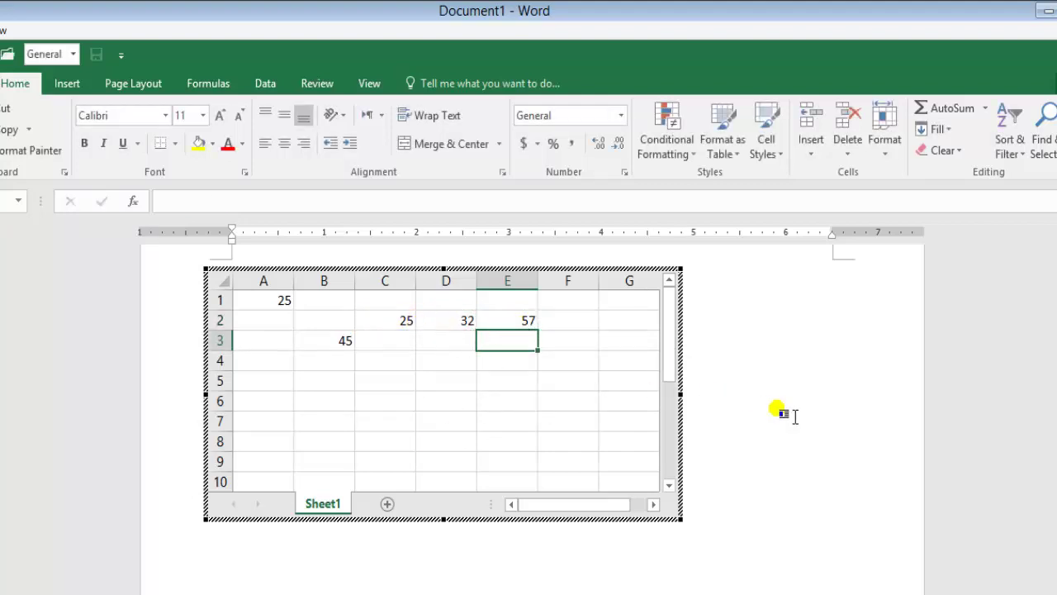
left_click(777, 409)
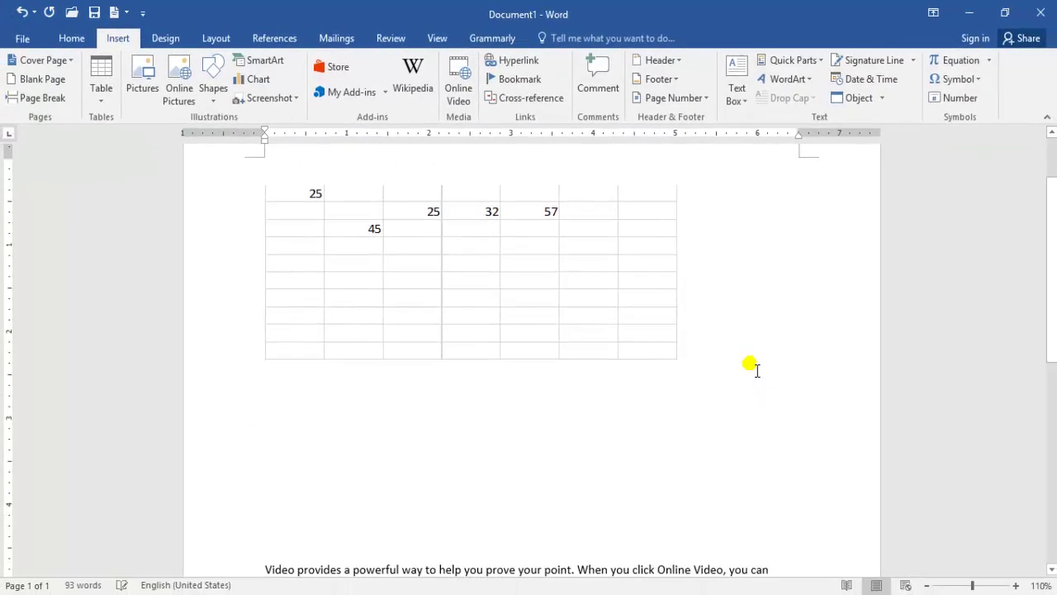
Shrink the embedded worksheet using its top-left and top-right corner handles.
left_click(394, 261)
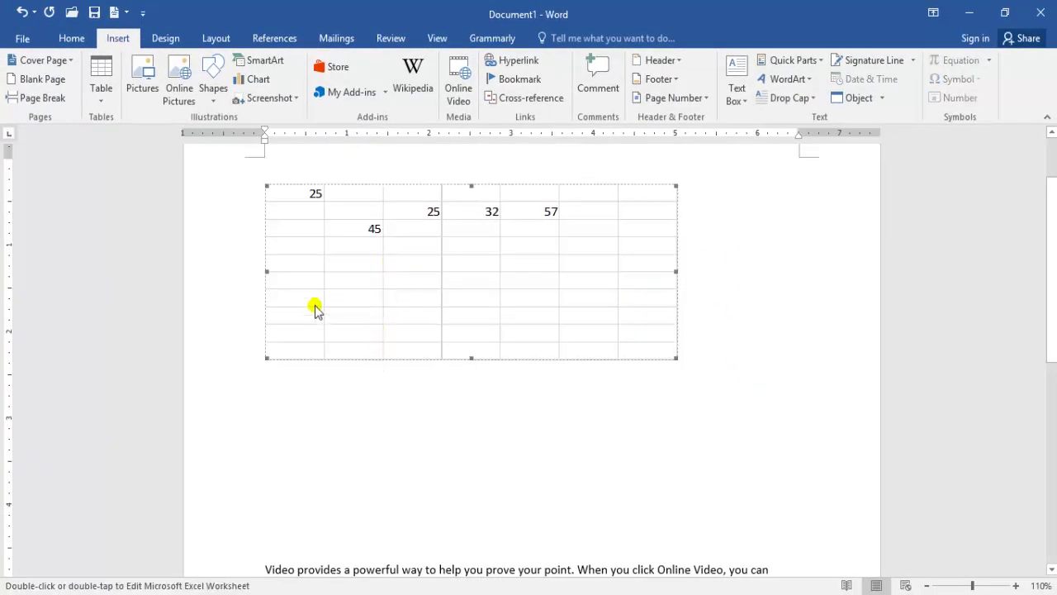
left_click_drag(269, 189, 341, 254)
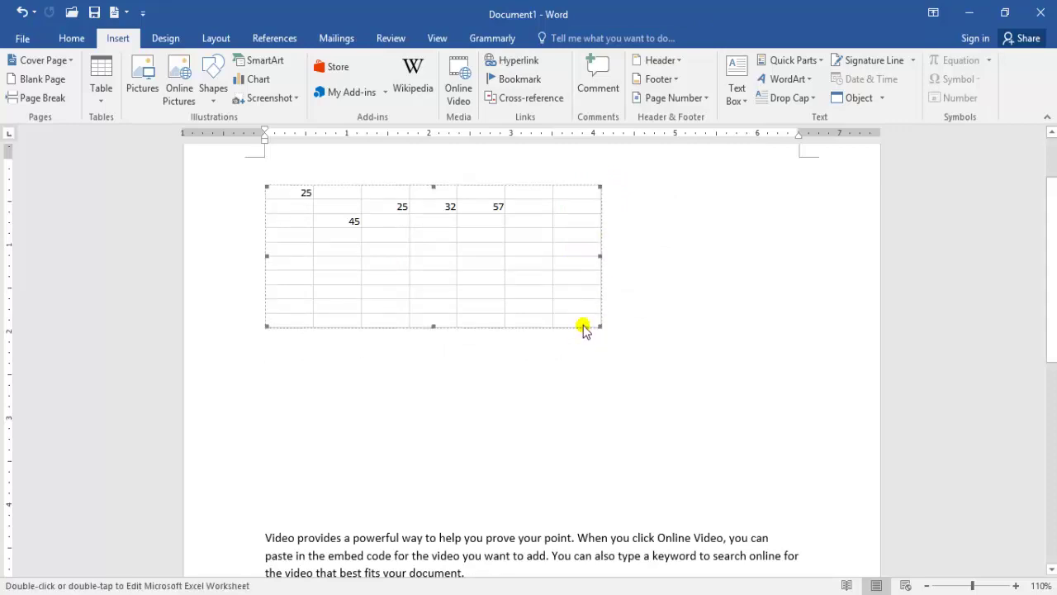
left_click_drag(1053, 330, 996, 267)
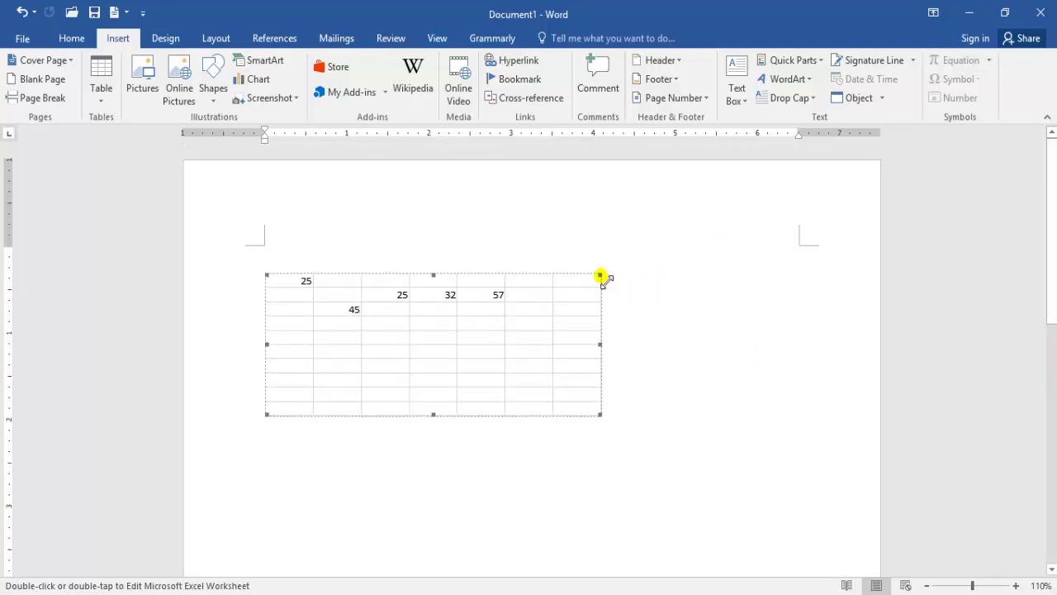
left_click_drag(600, 275, 547, 317)
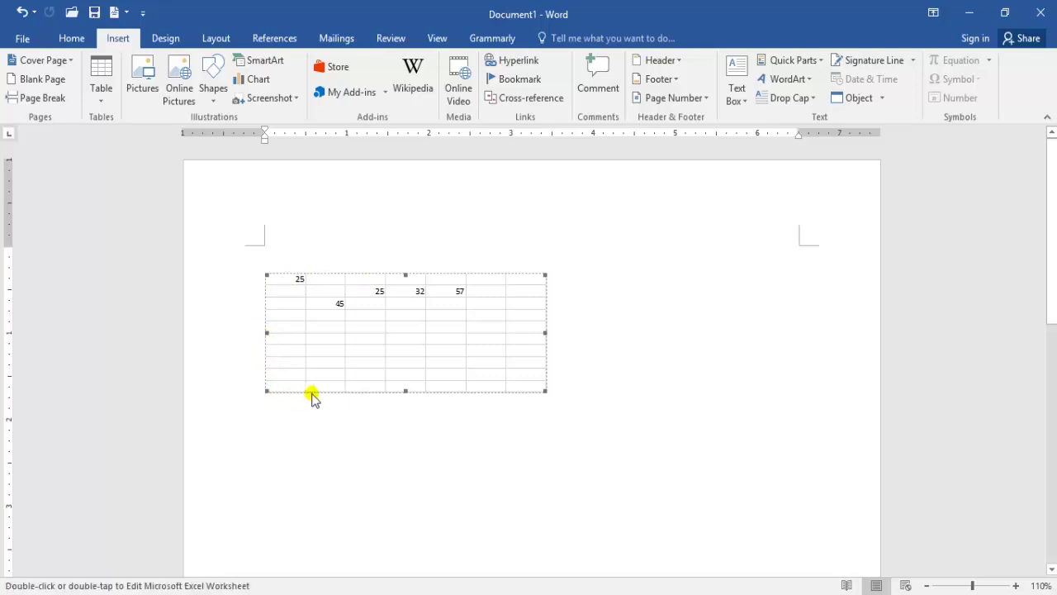
Move the worksheet lower on the page and delete the extra blank lines below it.
left_click_drag(314, 397, 341, 432)
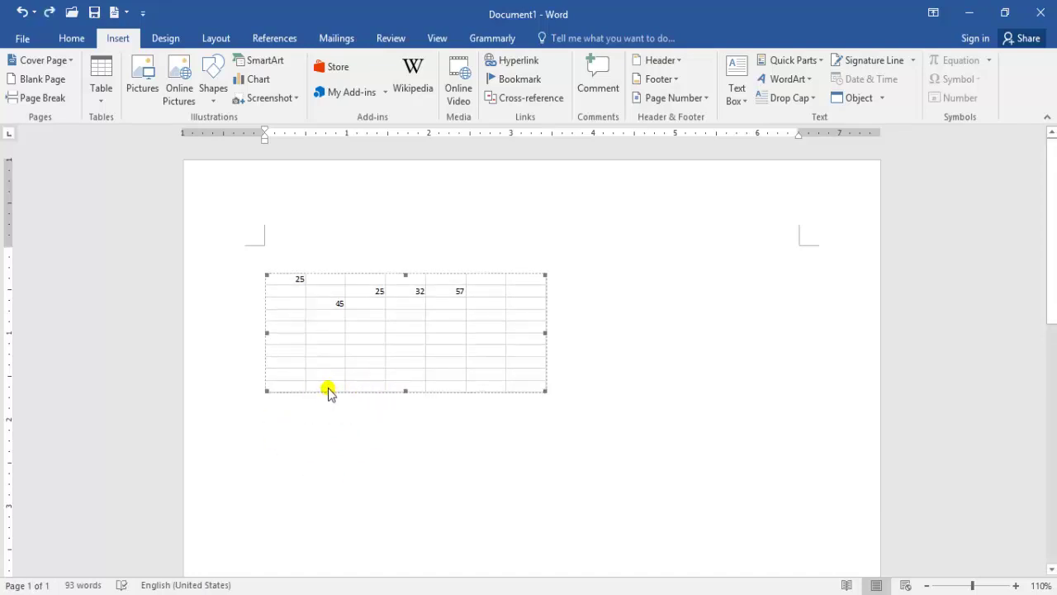
left_click_drag(328, 388, 328, 431)
left_click_drag(331, 477, 333, 479)
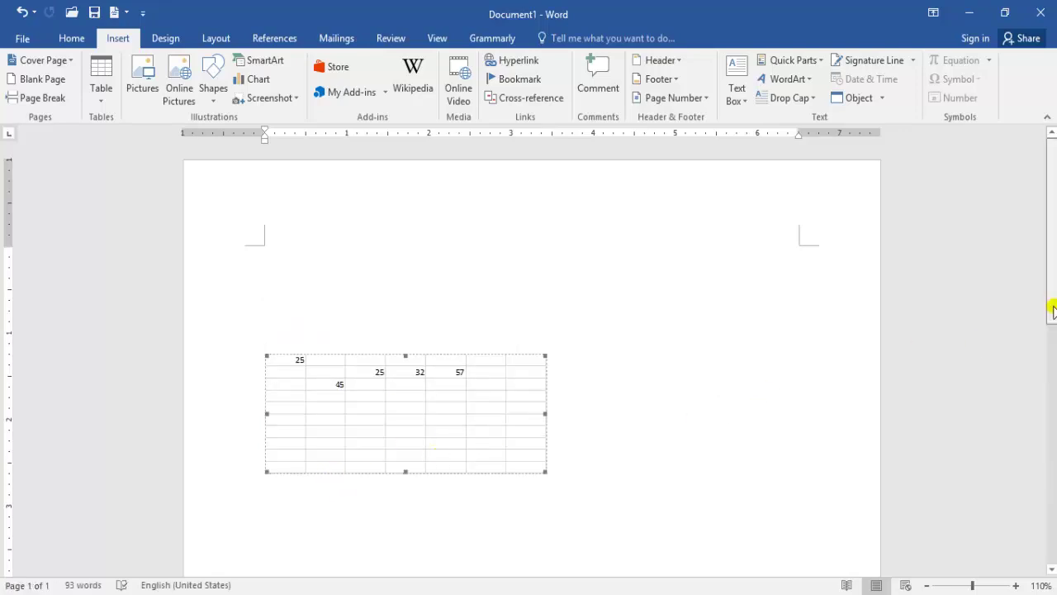
left_click_drag(1052, 306, 1039, 386)
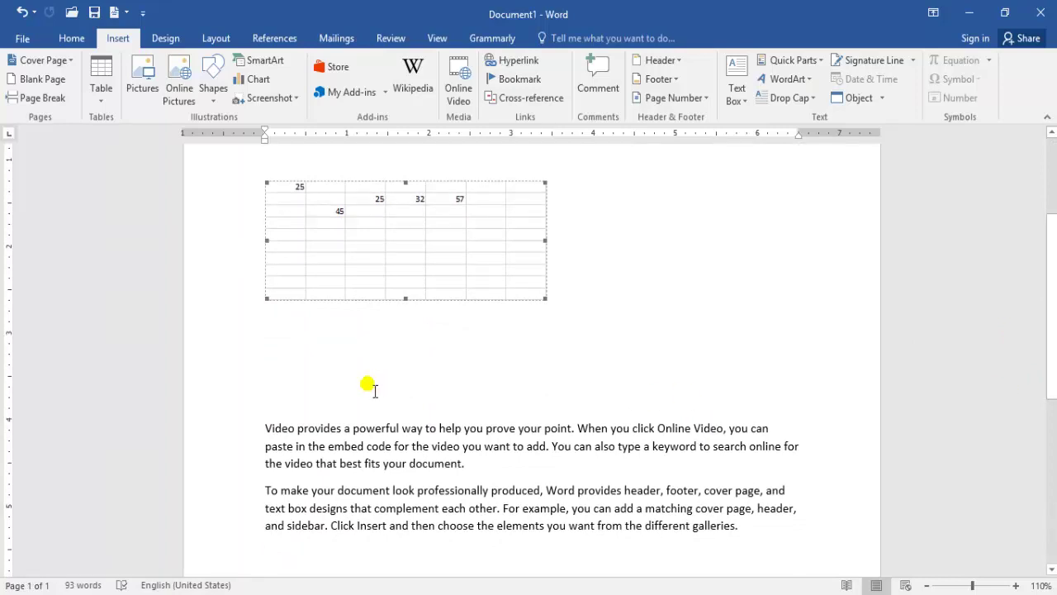
left_click(291, 383)
key("BackSpace")
key("BackSpace")
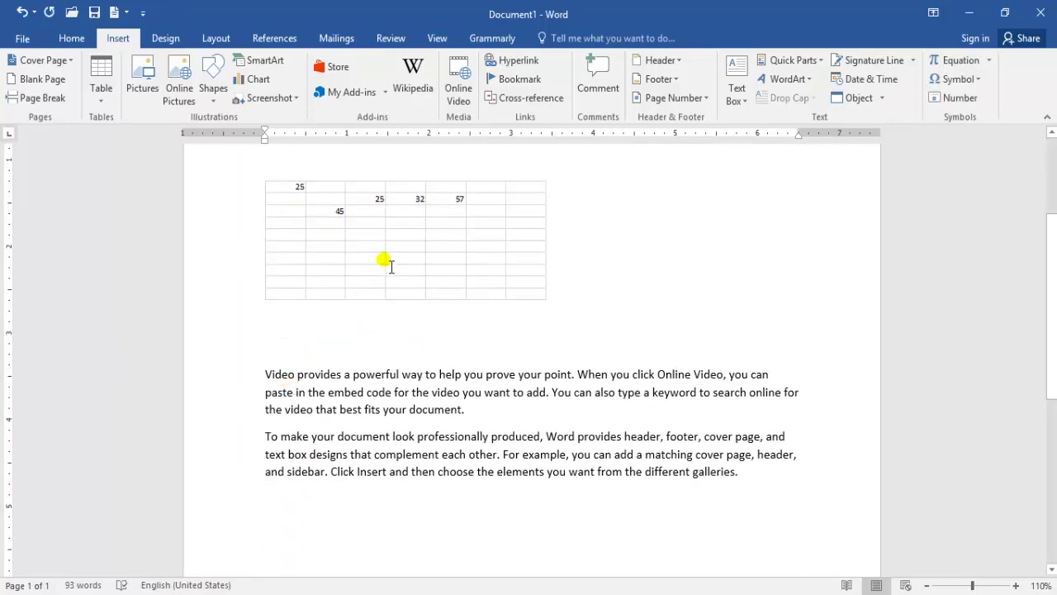
Clear all content from the document.
left_click(104, 100)
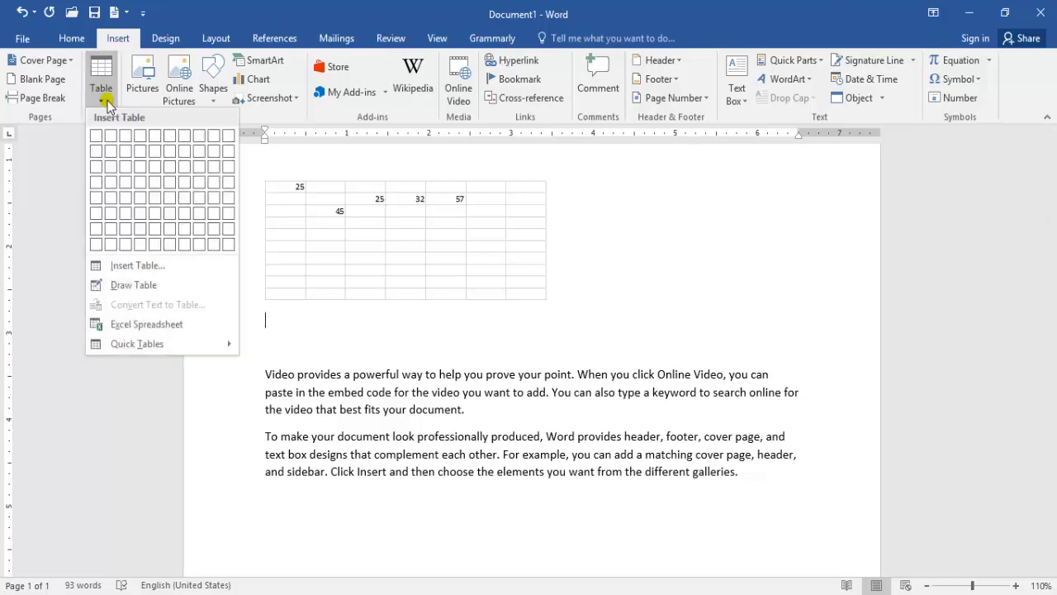
mouse_move(200, 347)
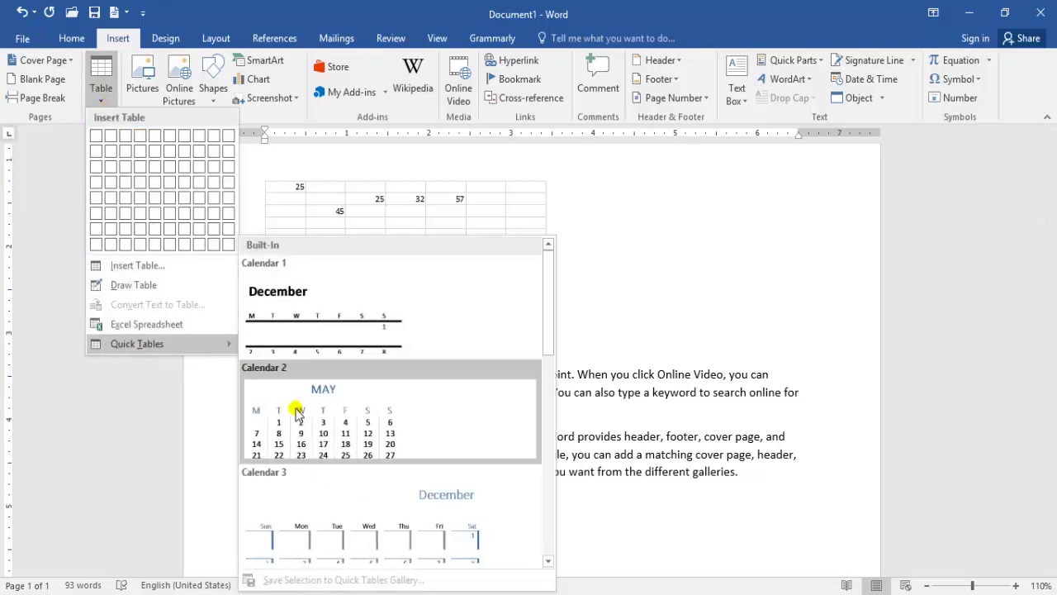
left_click(692, 529)
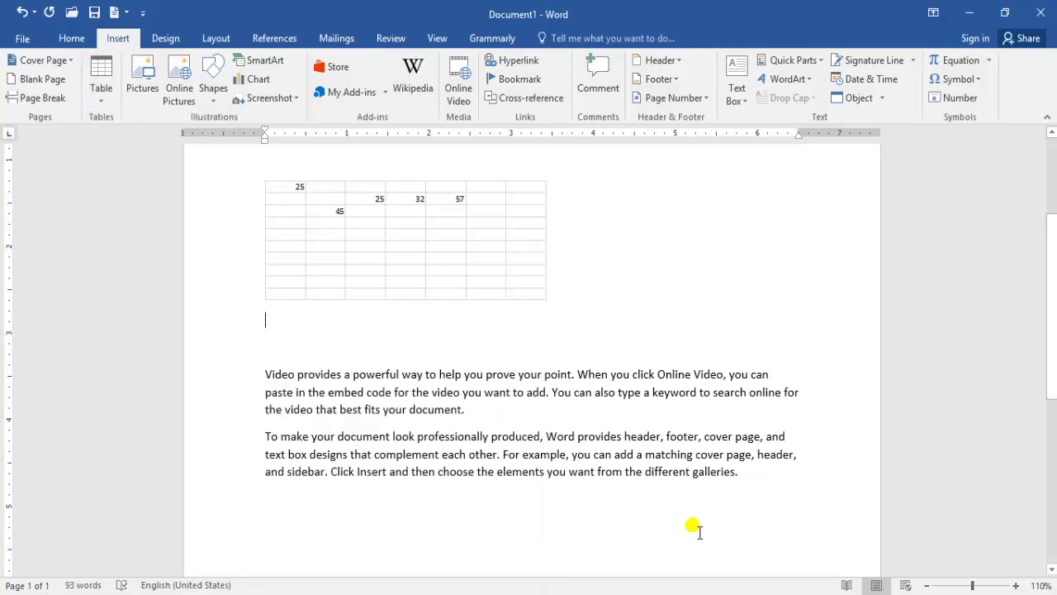
key("ctrl+a")
key("Delete")
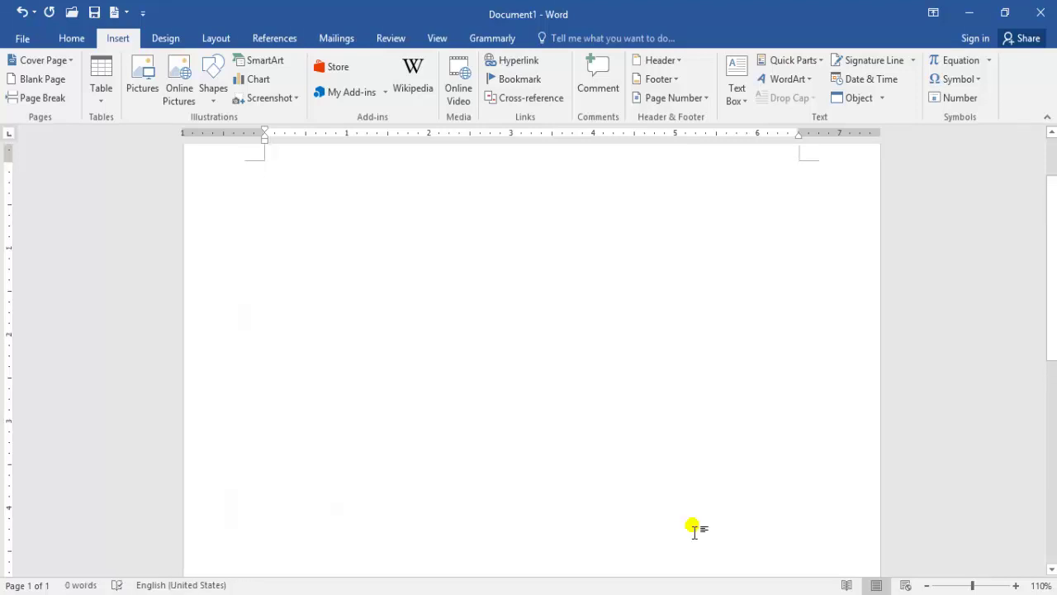
Insert the Calendar 2 MAY quick table and widen it across the page.
left_click(101, 103)
mouse_move(155, 350)
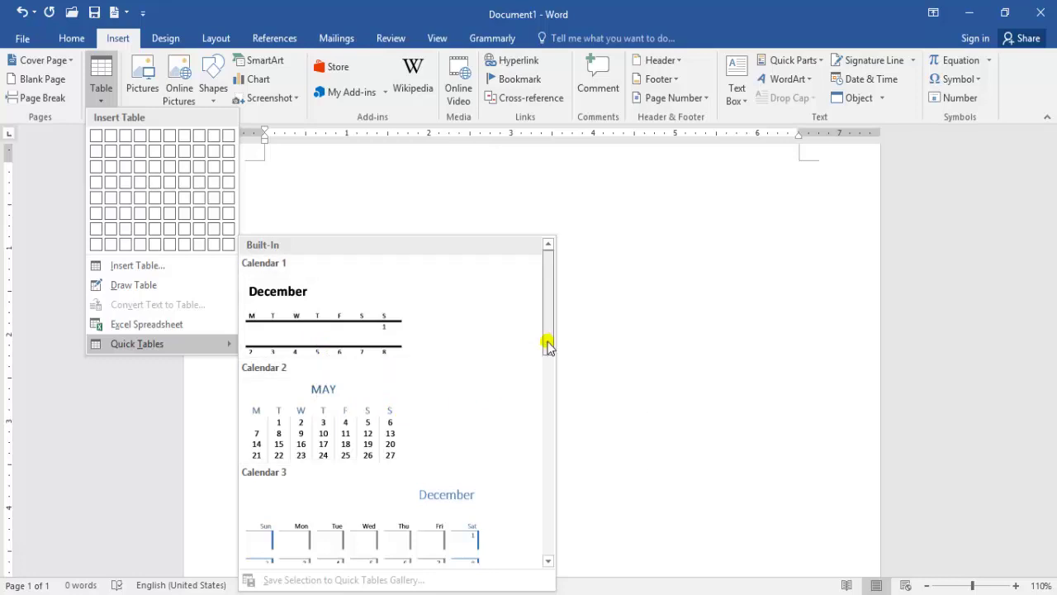
left_click_drag(549, 345, 501, 358)
left_click(368, 356)
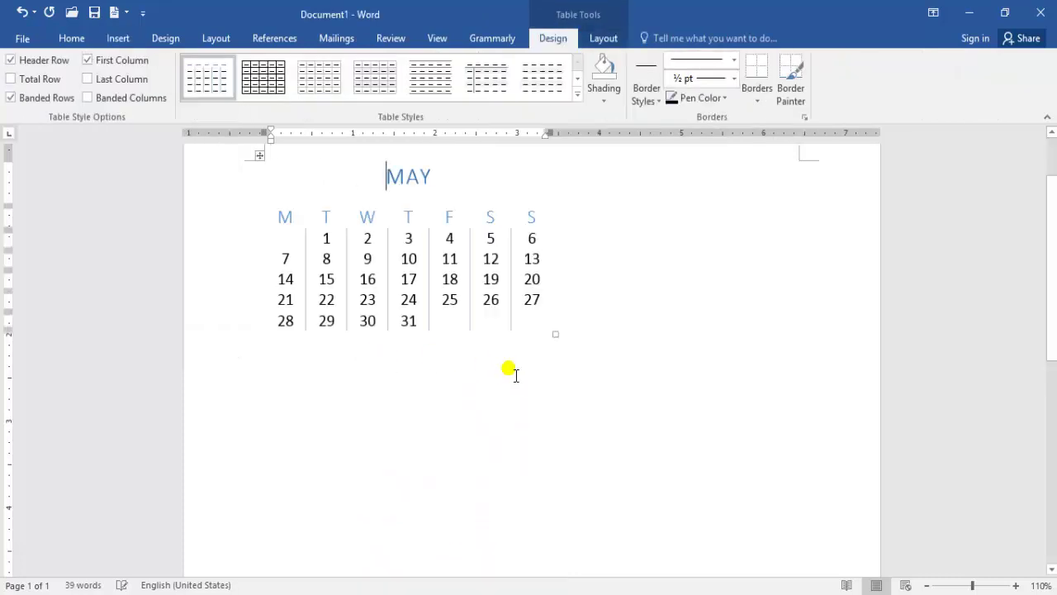
mouse_move(558, 334)
left_mouse_down()
mouse_move(661, 352)
mouse_move(798, 424)
left_mouse_up()
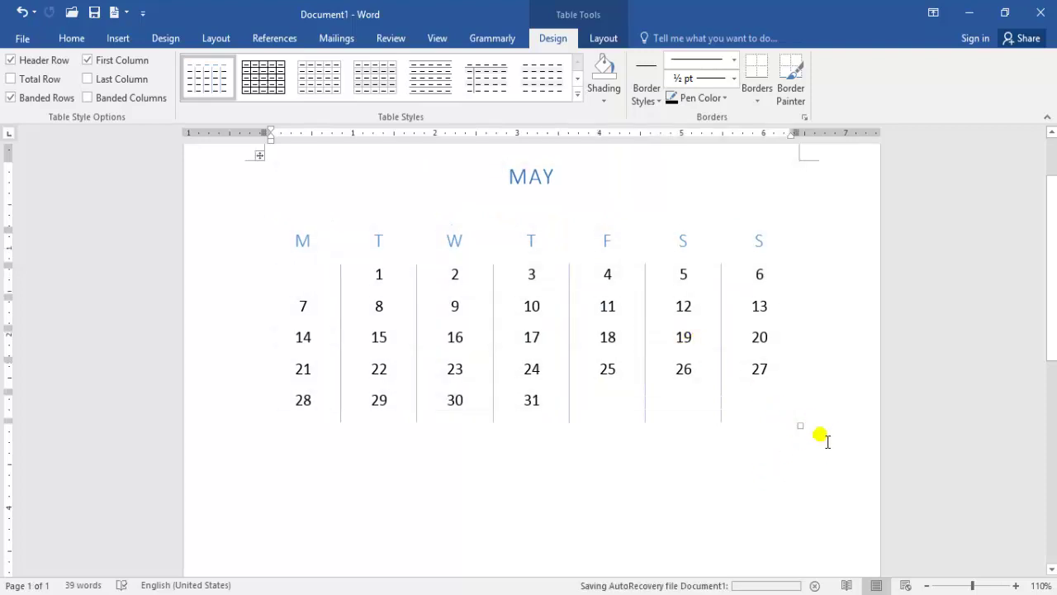
left_click(622, 347)
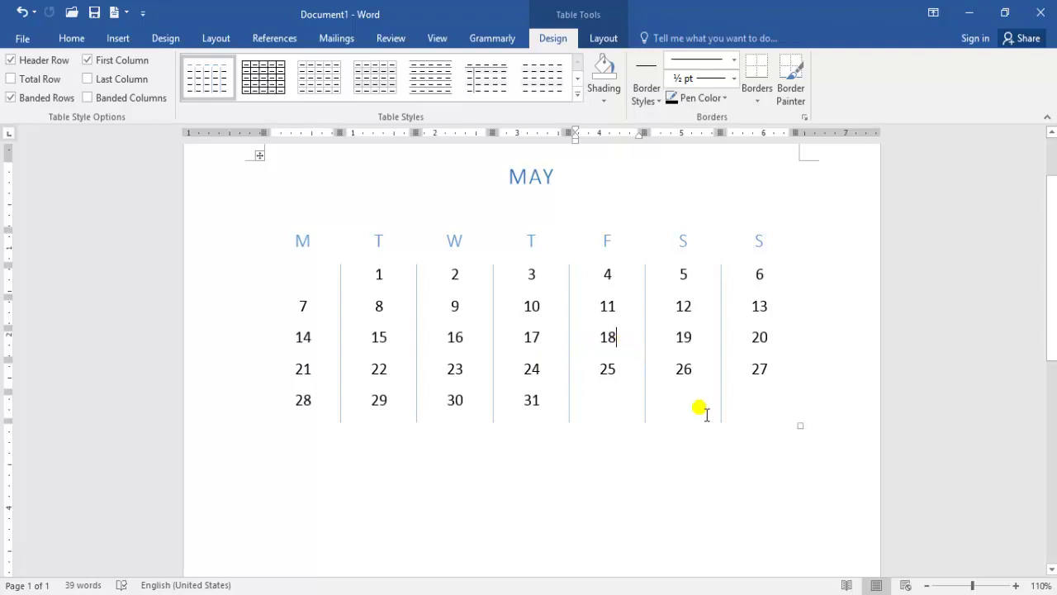
left_click(843, 438)
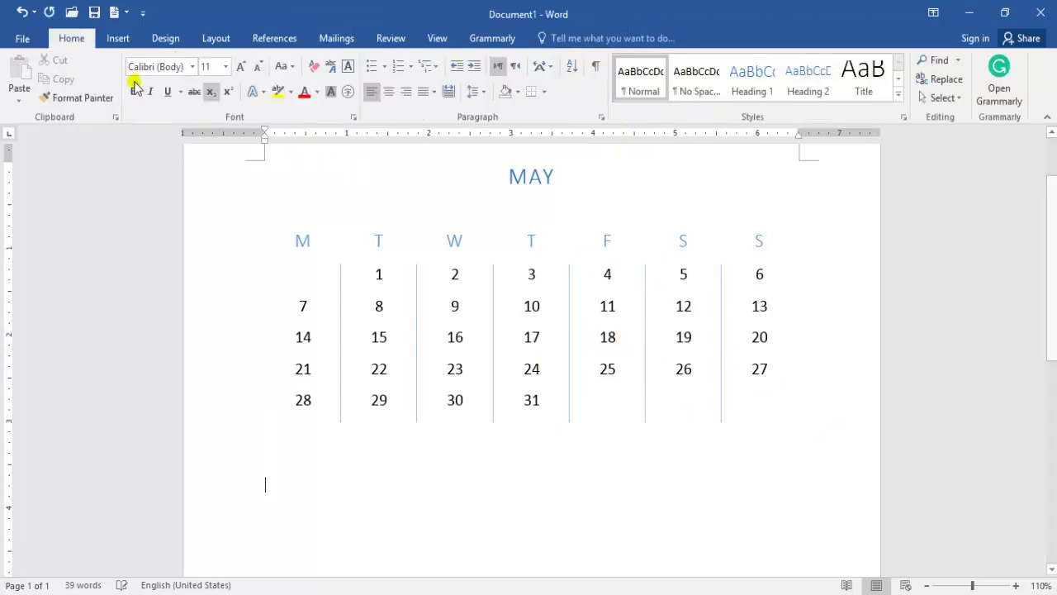
Insert the Matrix quick table of Point A–E distances below the calendar.
left_click(118, 39)
left_click(101, 97)
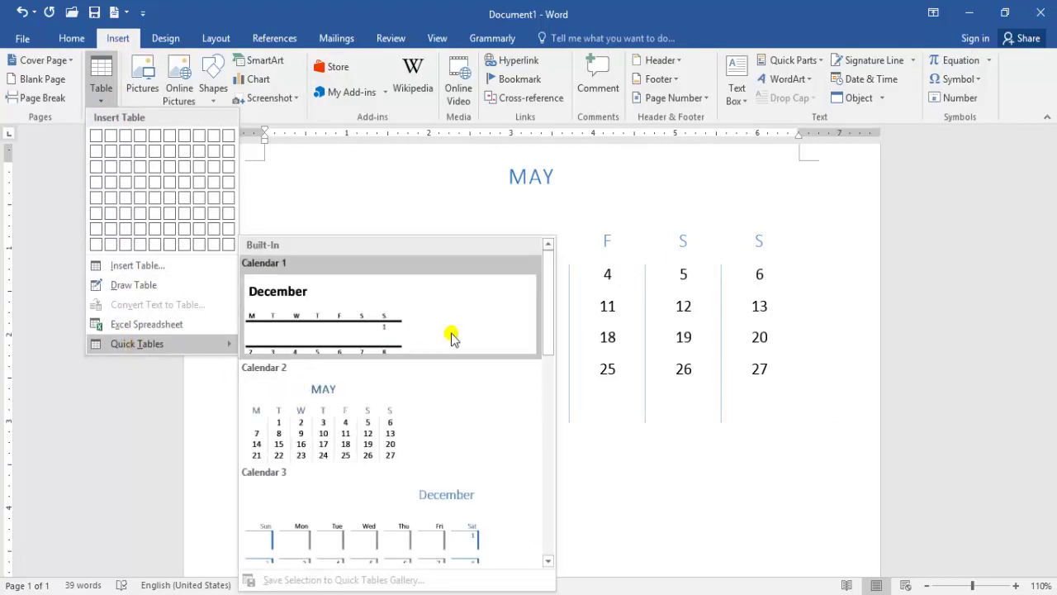
scroll(545, 355, "down", 1)
left_click_drag(548, 406, 554, 465)
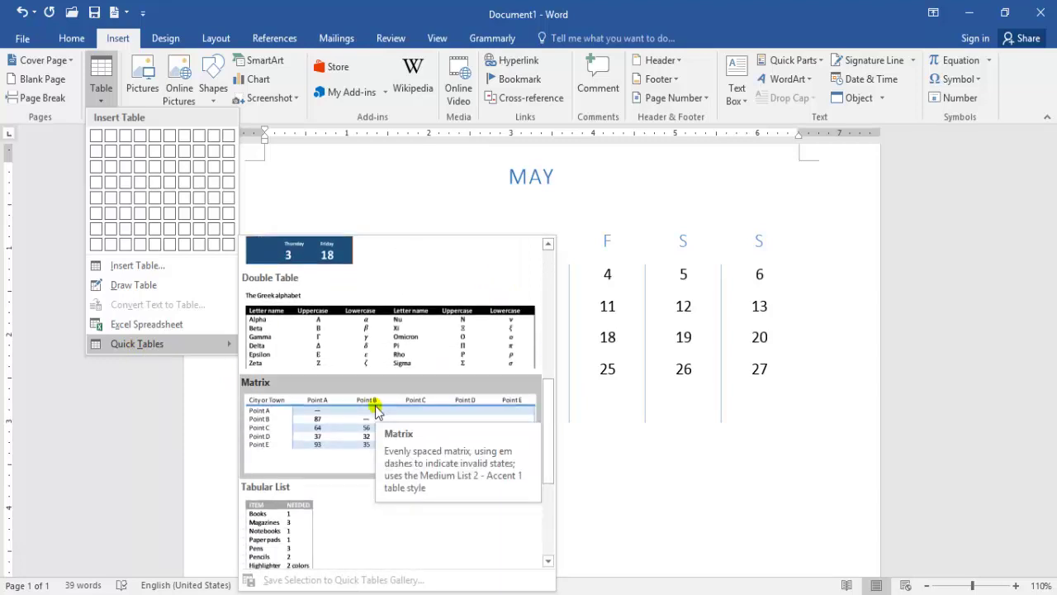
left_click(376, 409)
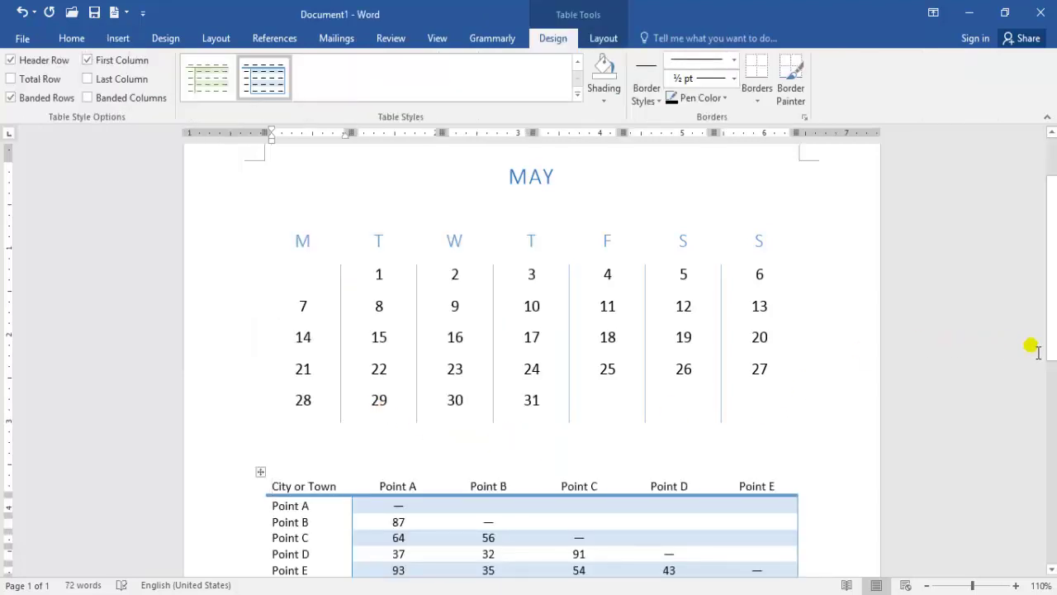
left_click_drag(1051, 338, 1051, 420)
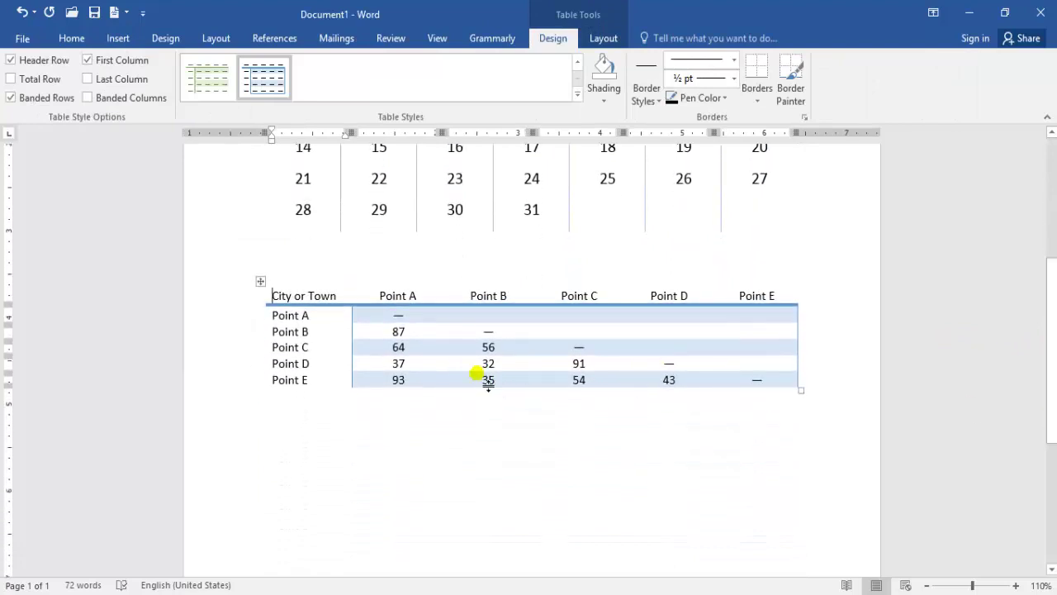
Test inserting a row below Point A, undo it, then select the whole Matrix table.
left_click_drag(322, 385, 274, 316)
left_click(322, 327)
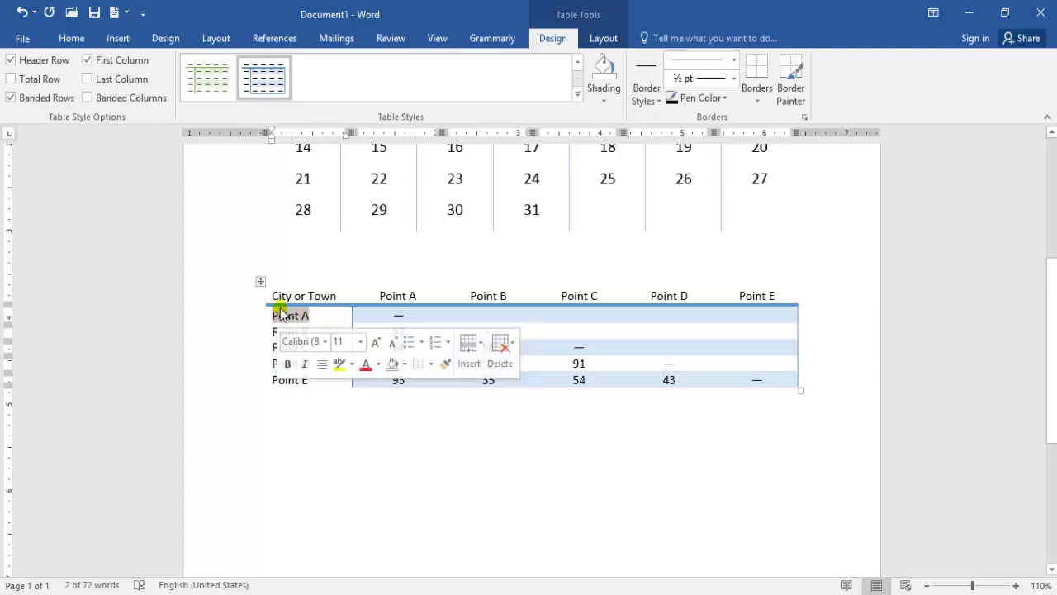
left_click(259, 323)
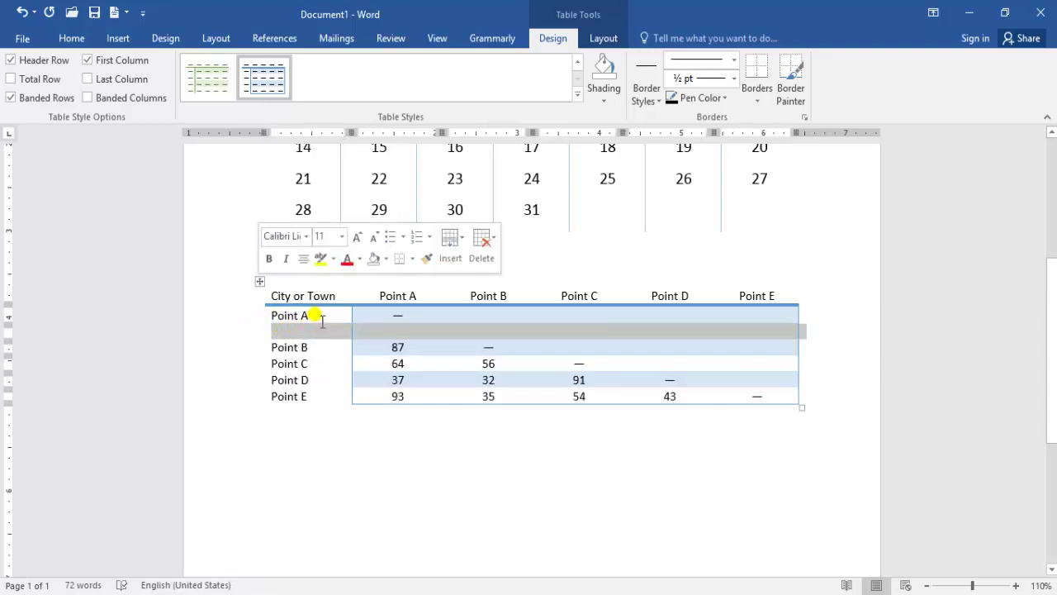
key("ctrl+z")
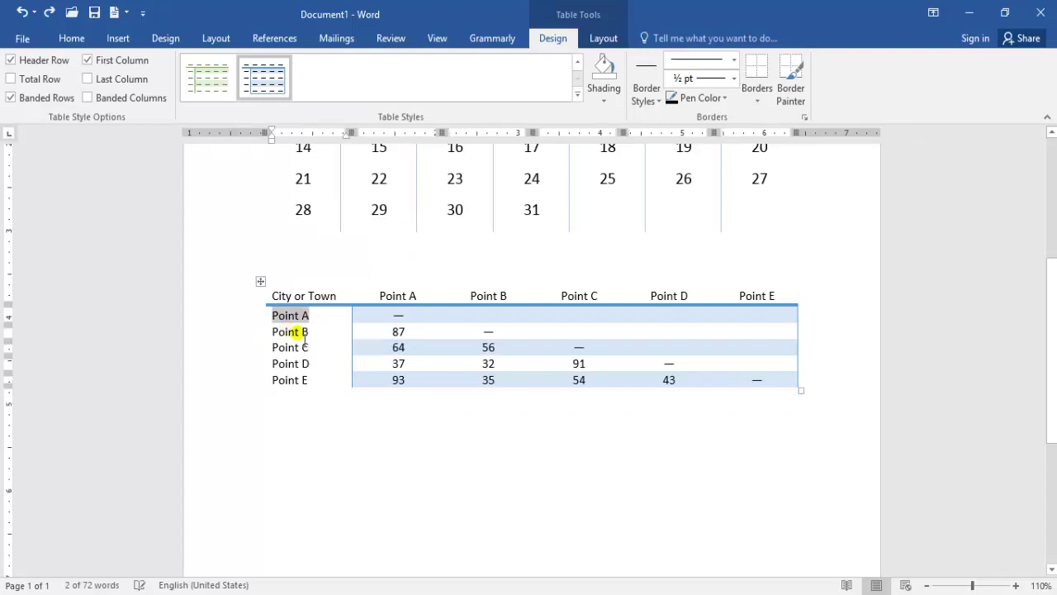
left_click_drag(430, 355, 409, 334)
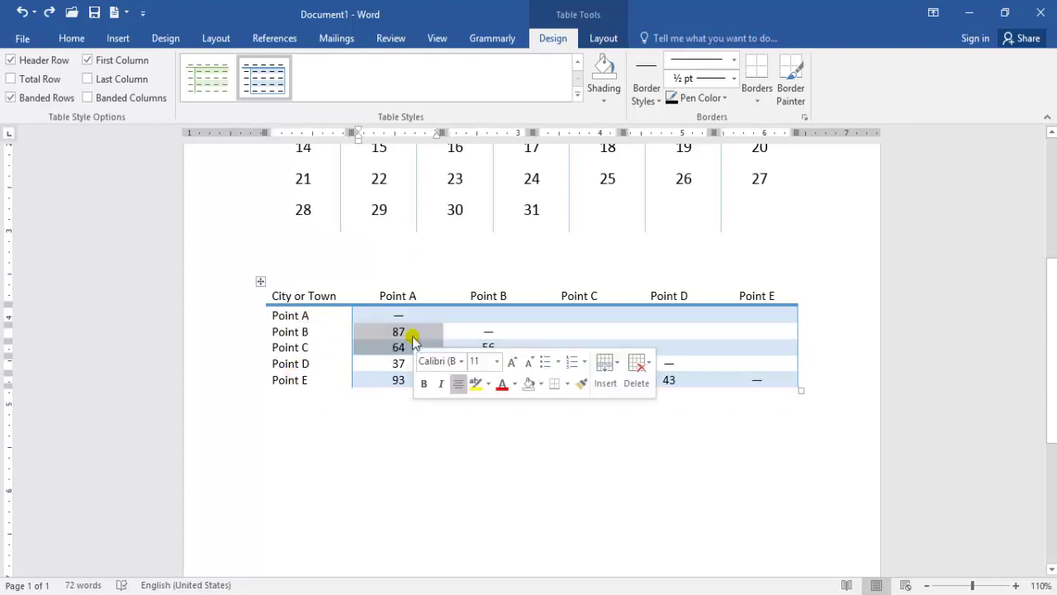
left_click(411, 296)
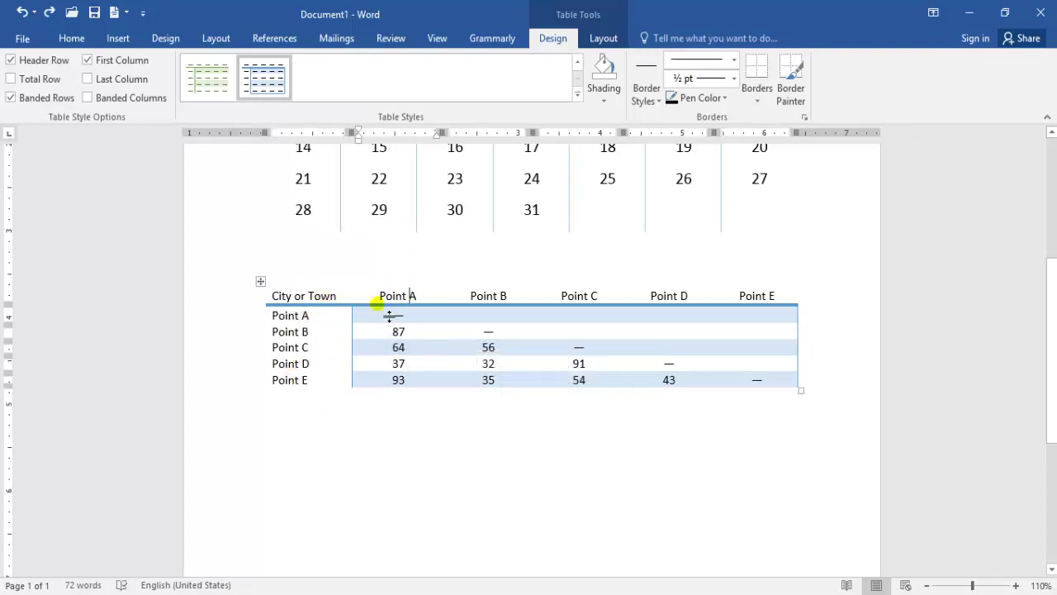
left_click(262, 282)
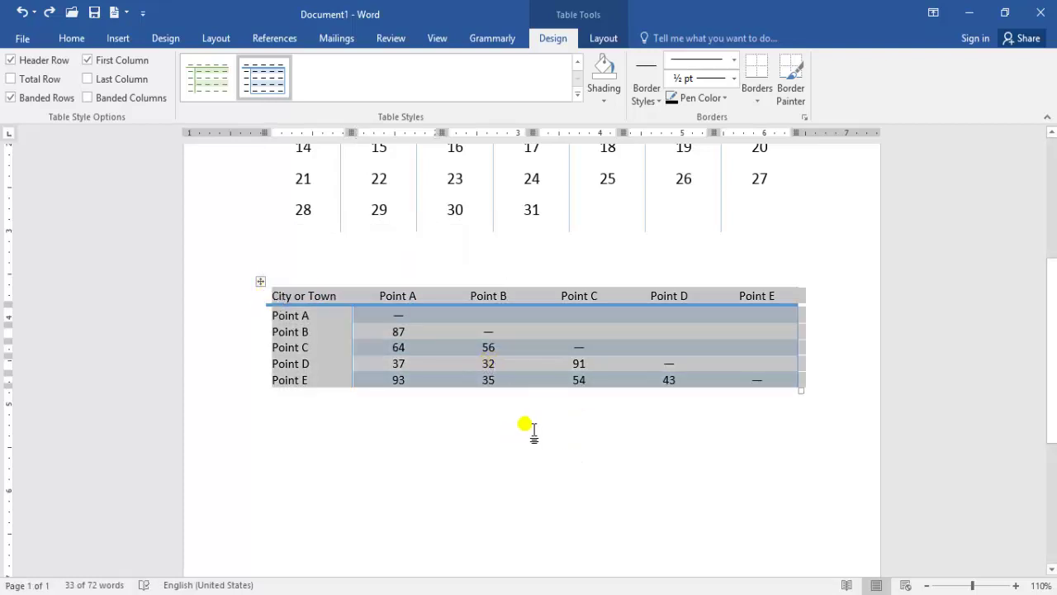
left_click(533, 432)
left_click(117, 38)
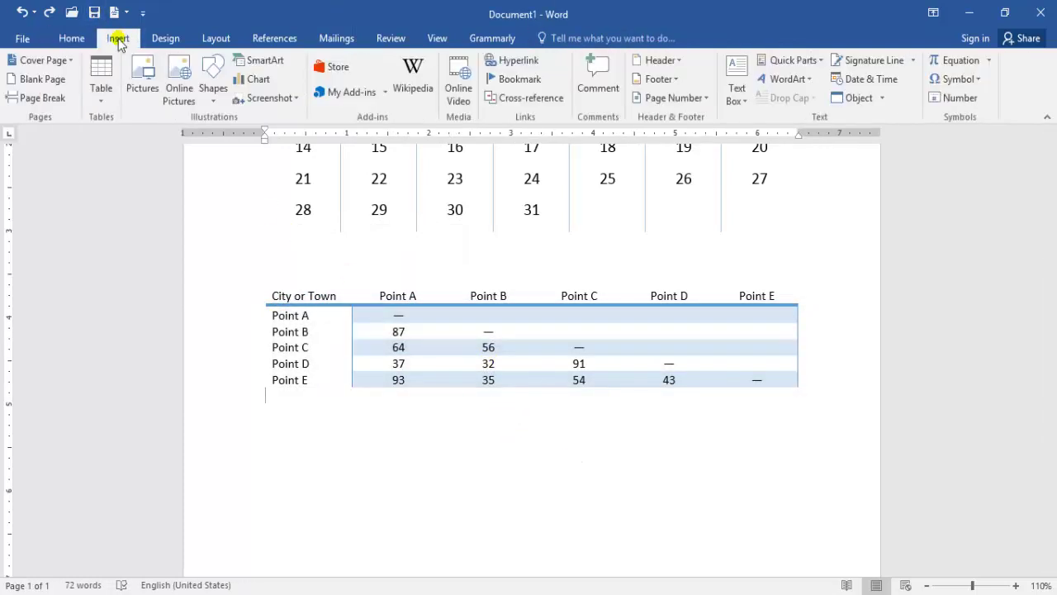
Insert the Calendar 3 quick table for December below the Point A–E distance table.
left_click(101, 86)
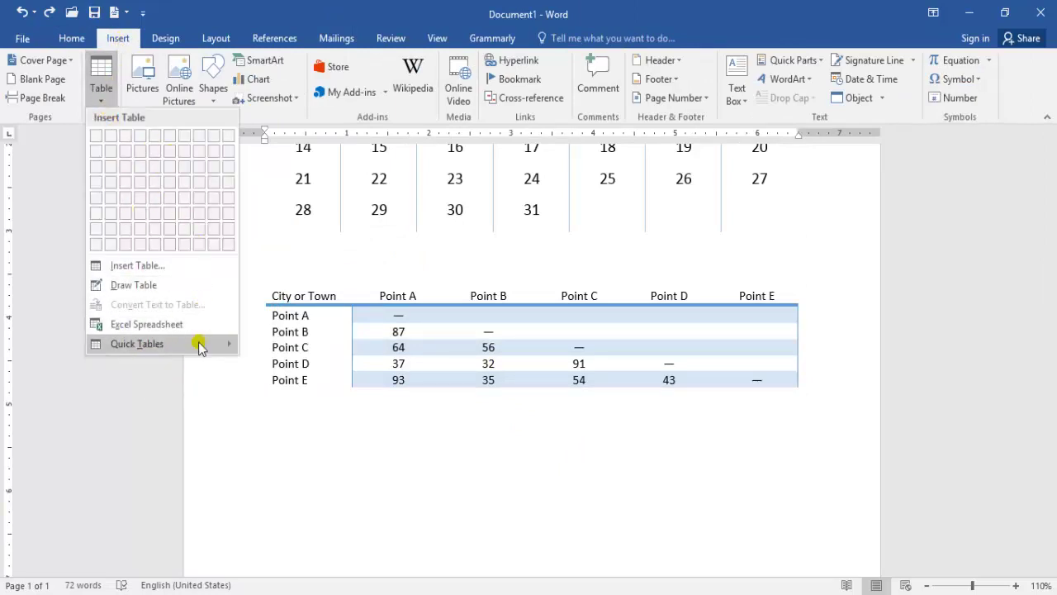
mouse_move(200, 344)
left_click(323, 495)
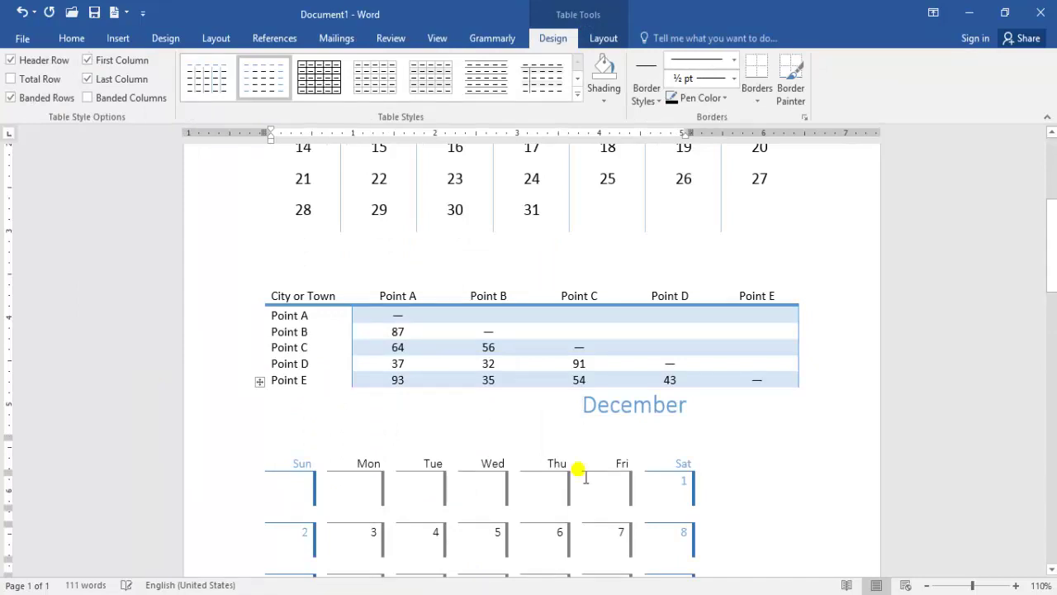
left_click_drag(1053, 276, 1049, 178)
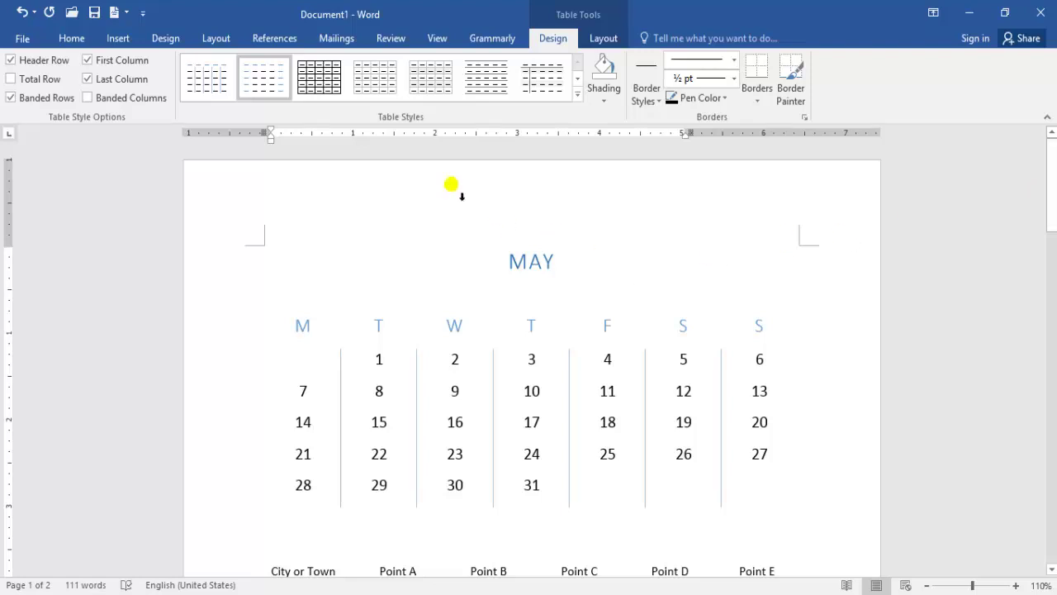
Add an empty five-column table from the table grid between the distance table and the December calendar.
left_click(72, 39)
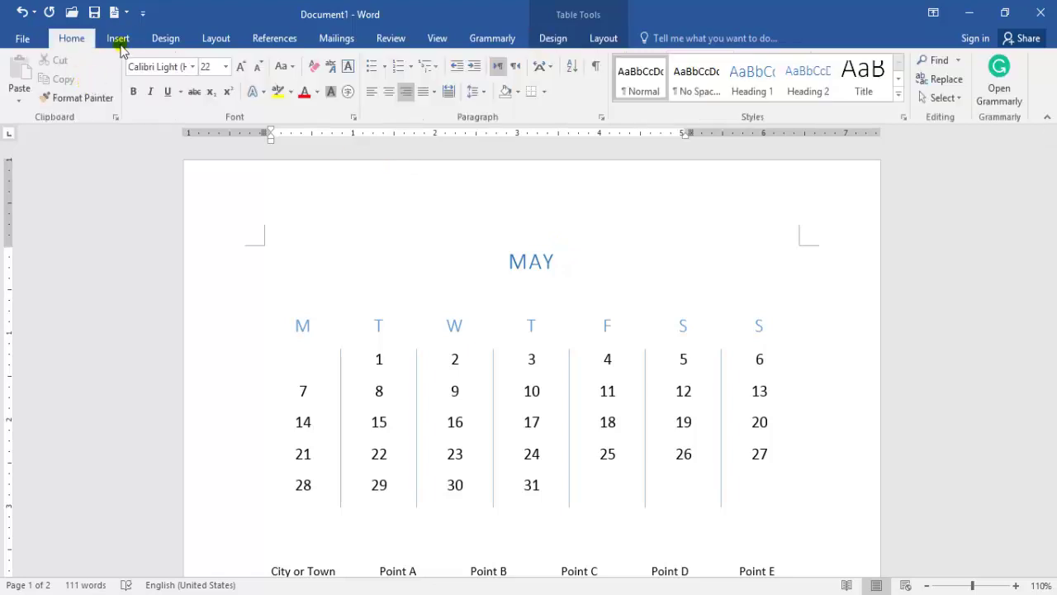
left_click(118, 41)
left_click(102, 91)
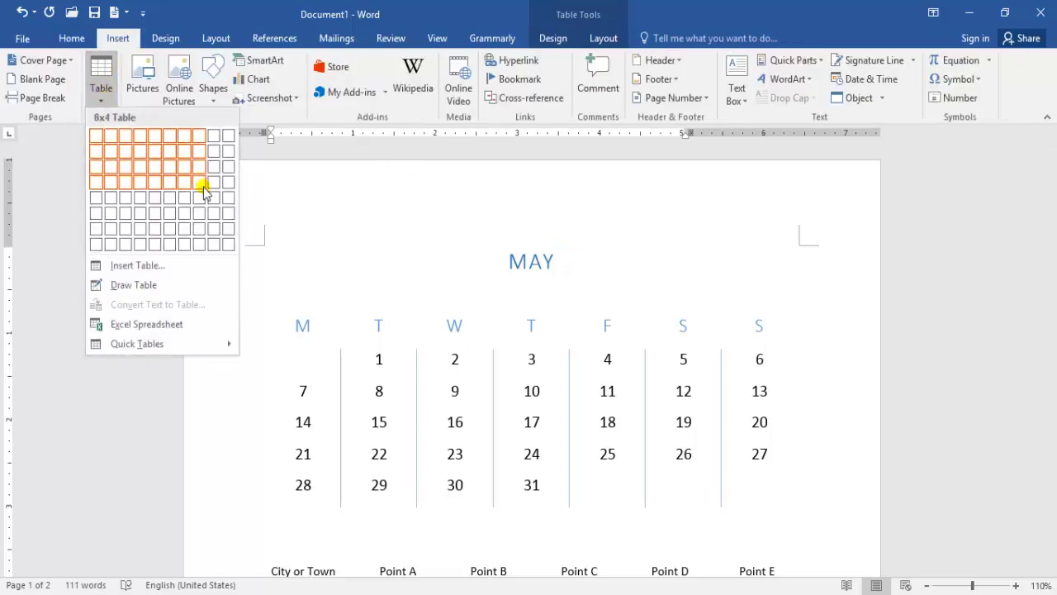
left_click(159, 185)
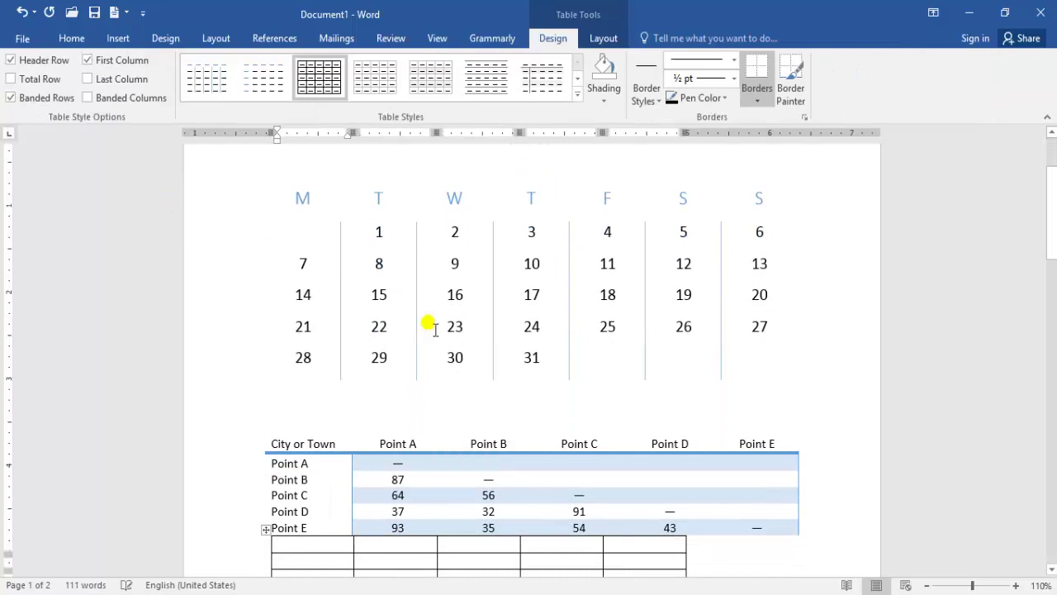
left_click_drag(1054, 255, 1019, 295)
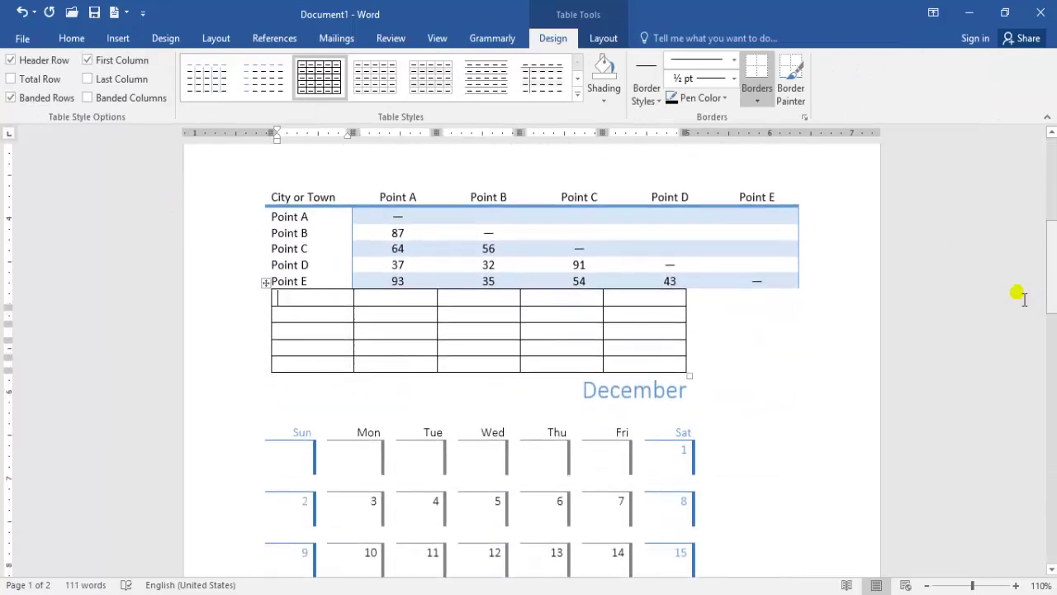